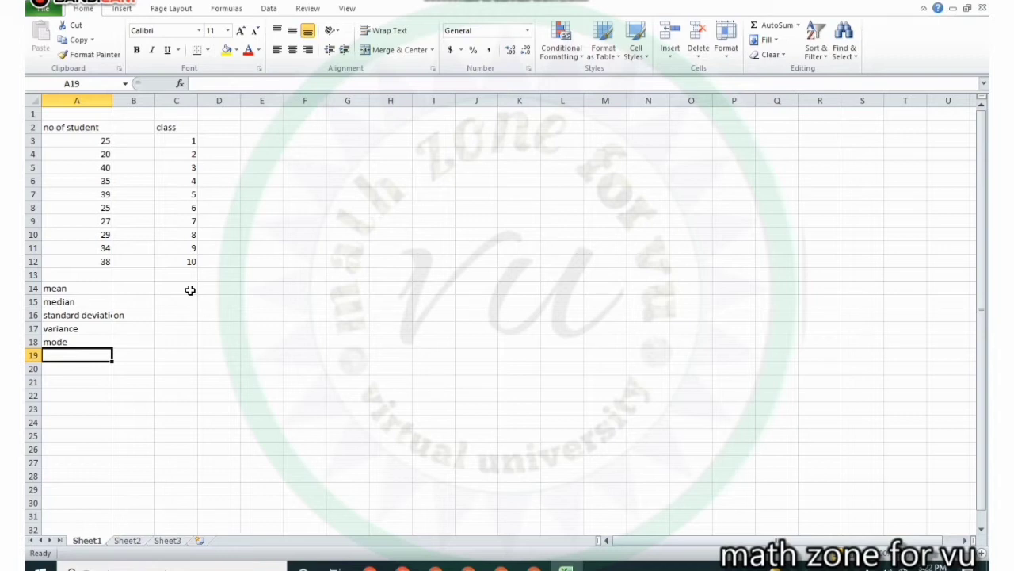
- Enter =AVERAGE(A3:A12) in C14 to get the mean of 31.2
left_click(149, 290)
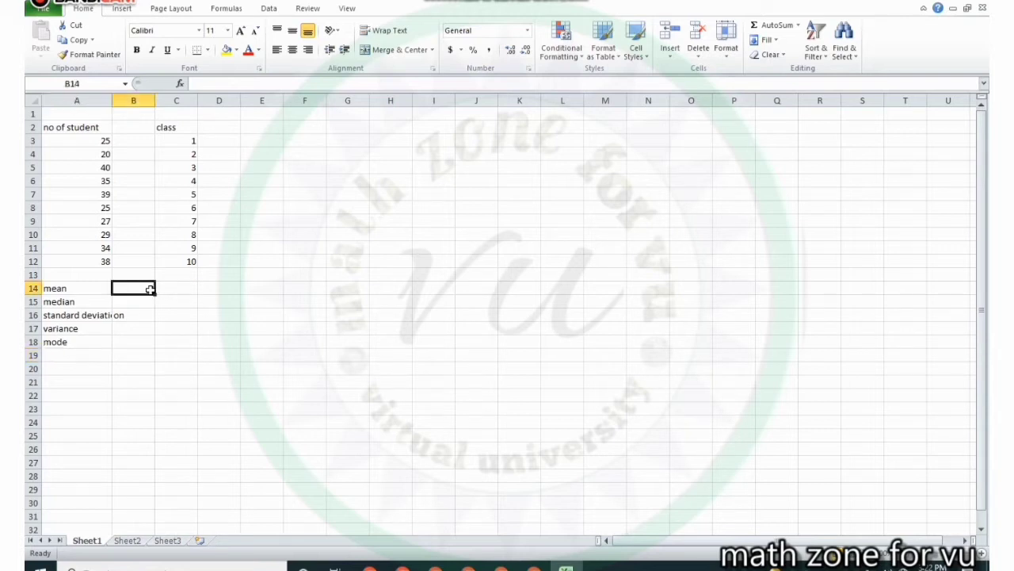
left_click(190, 292)
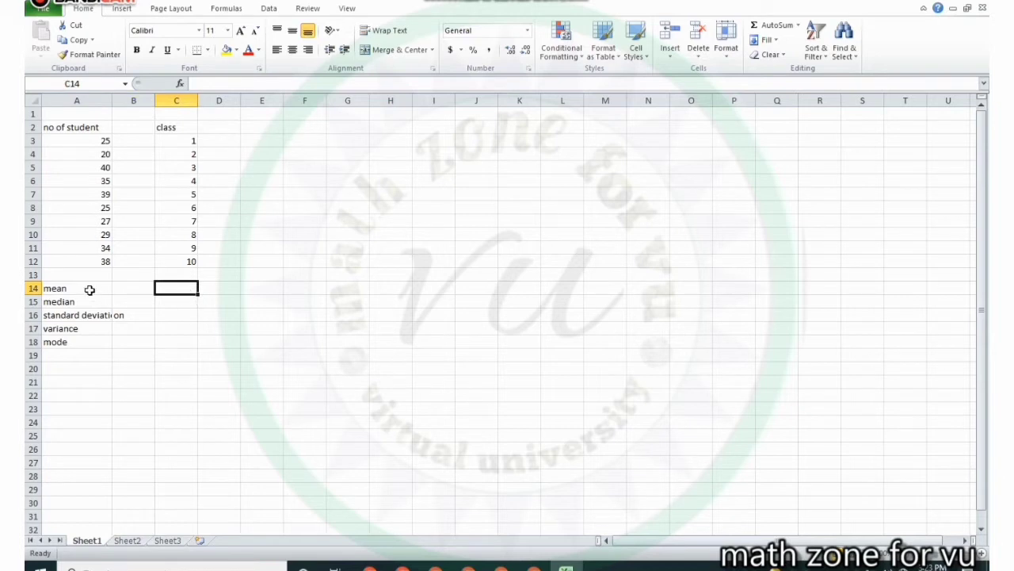
type("=")
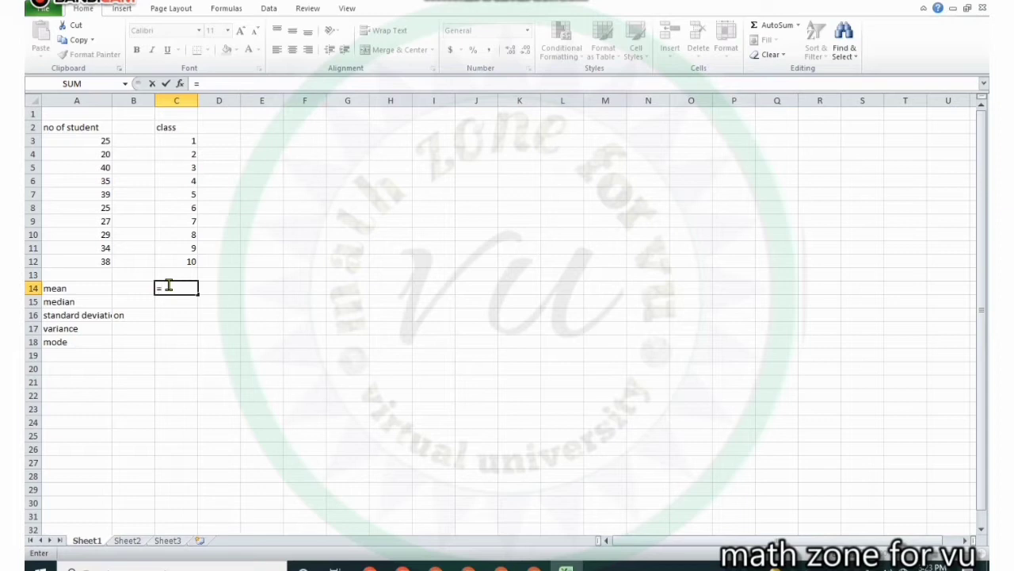
type("m")
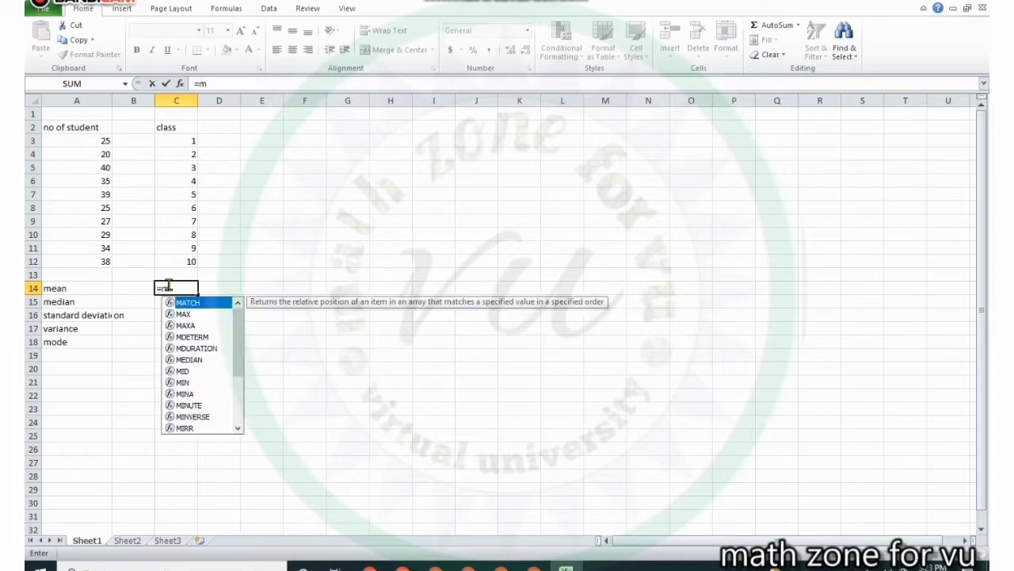
key("BackSpace")
type("a")
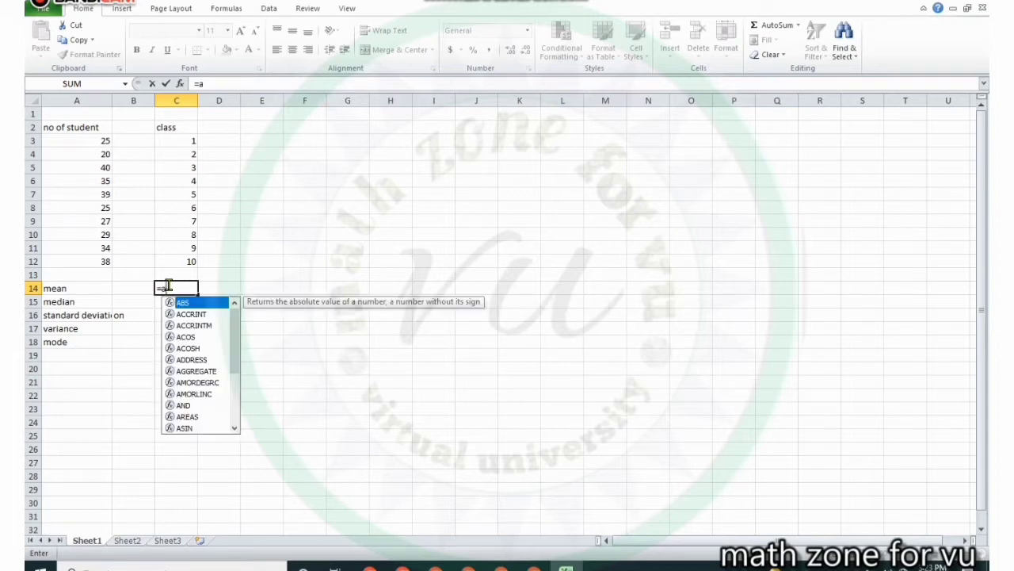
key("BackSpace")
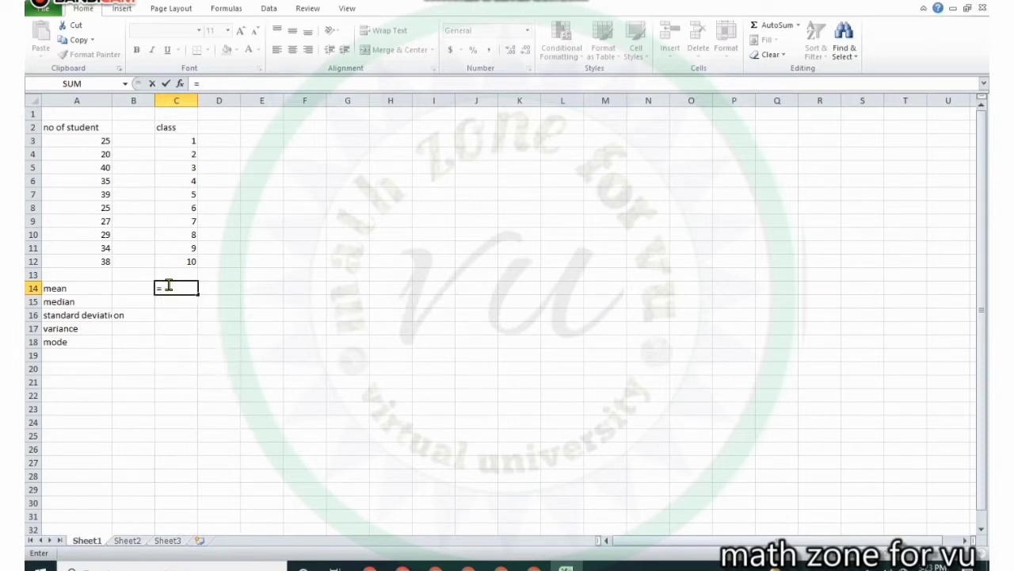
type("AV")
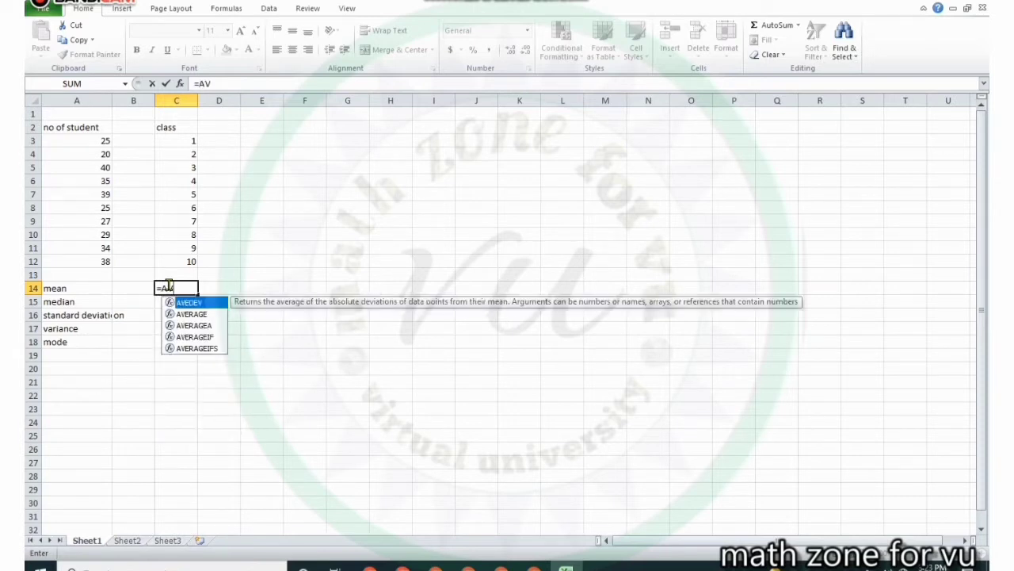
type("E")
type("RAGE")
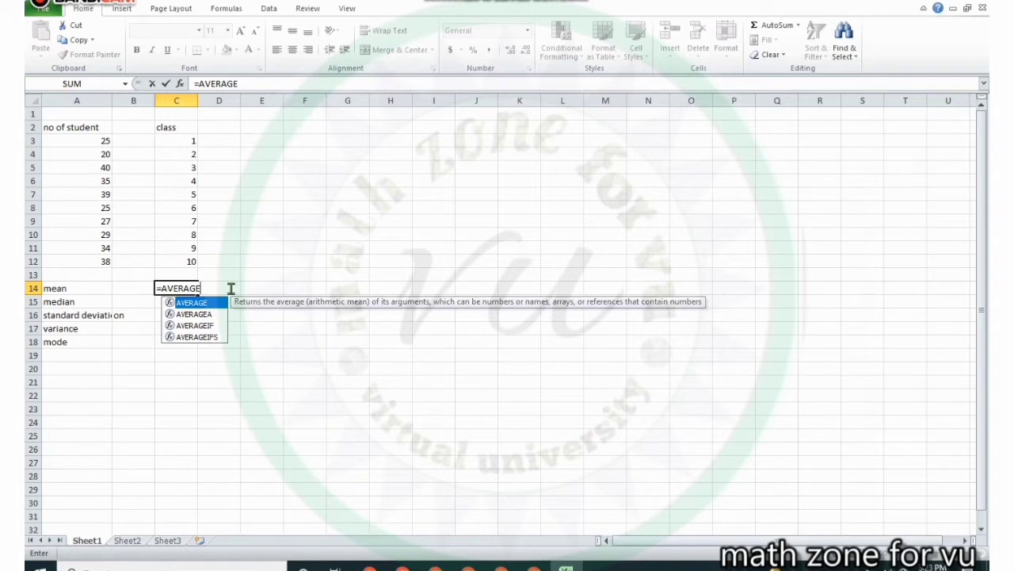
type("(")
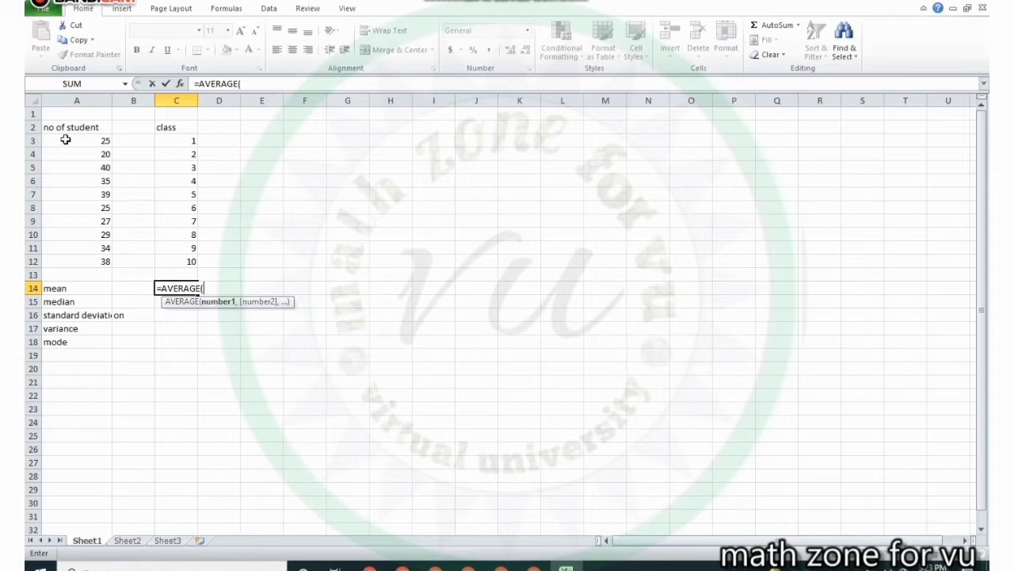
left_click_drag(66, 140, 104, 261)
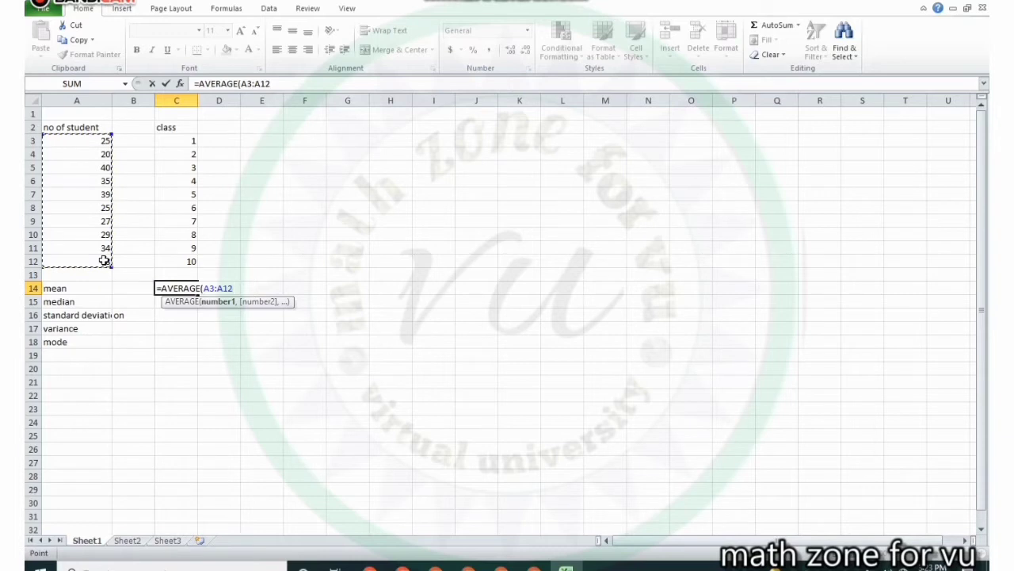
type(")")
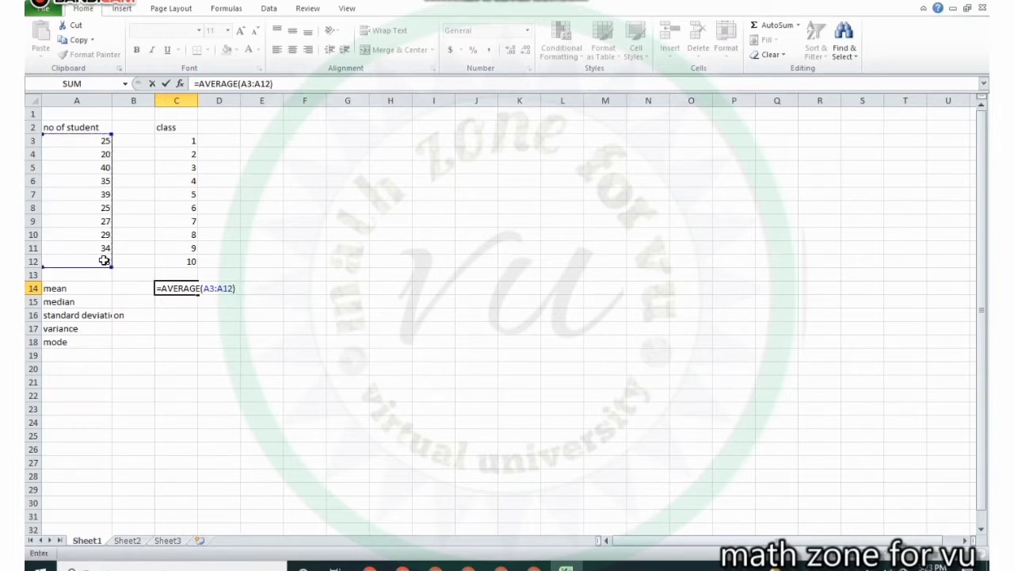
key("Return")
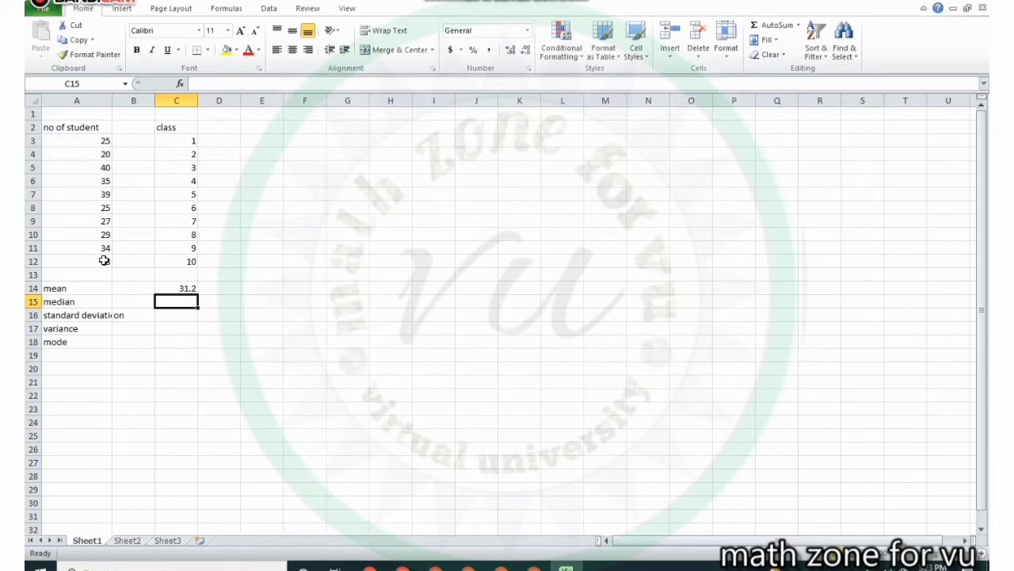
- Enter =MEDIAN(A3:A12) in C15, giving 31.5
type("=")
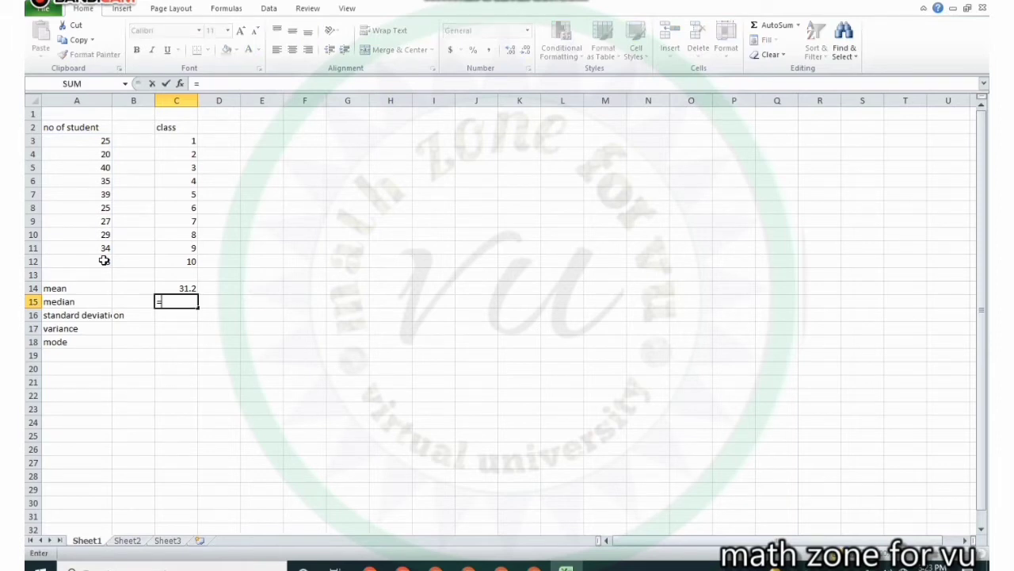
type("M")
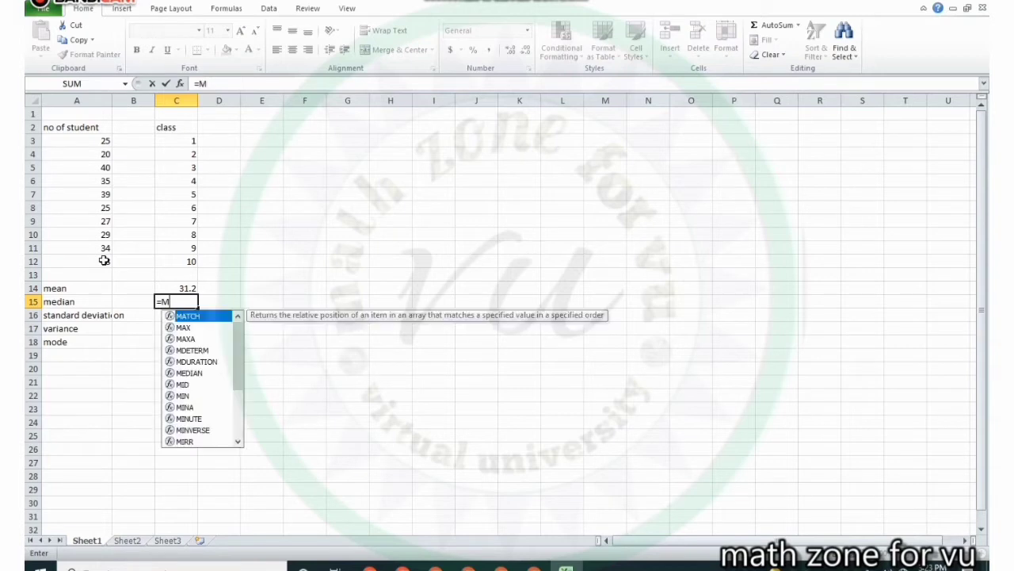
type("E")
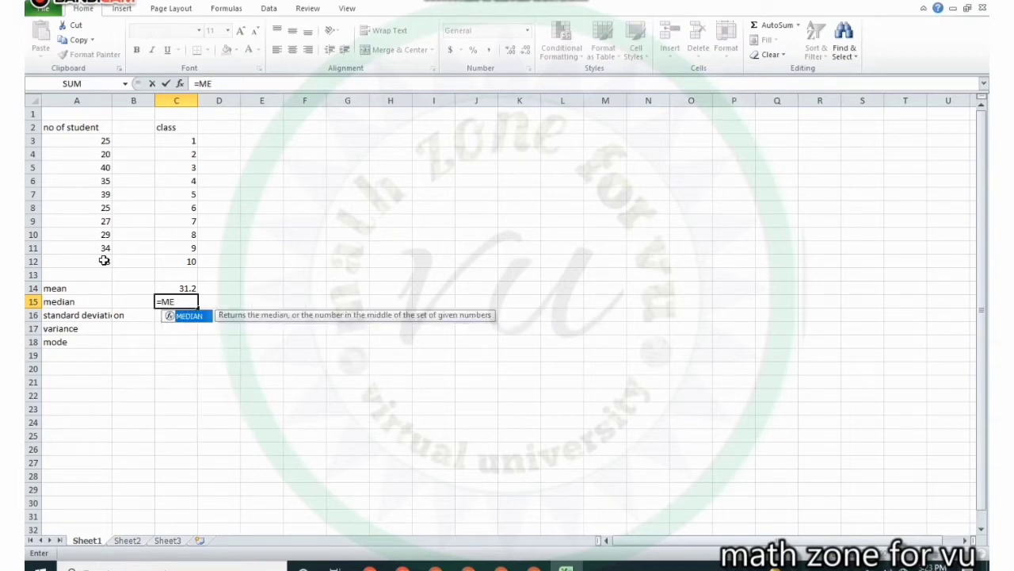
type("DIAN(")
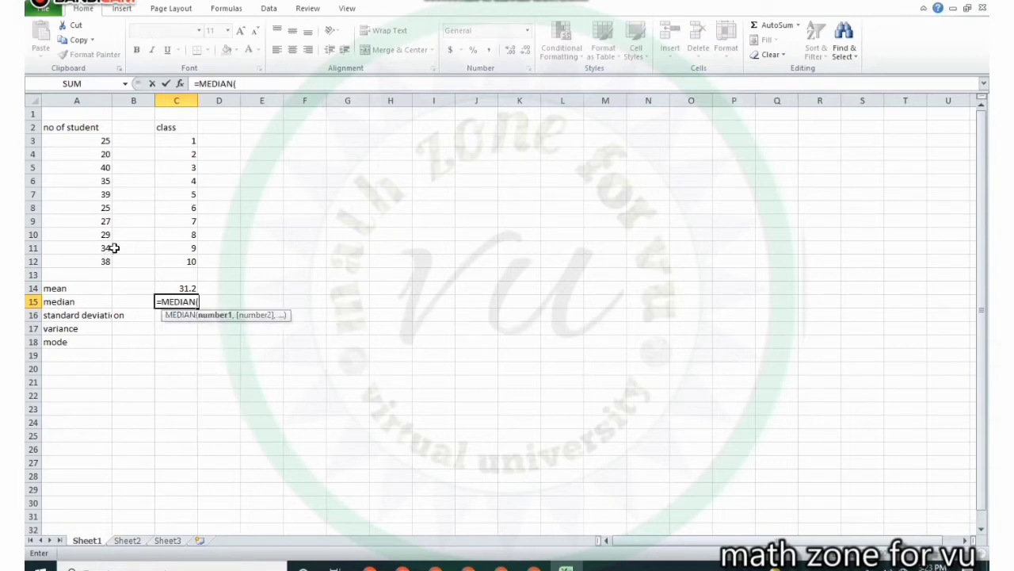
left_click(78, 141)
left_click_drag(78, 141, 99, 259)
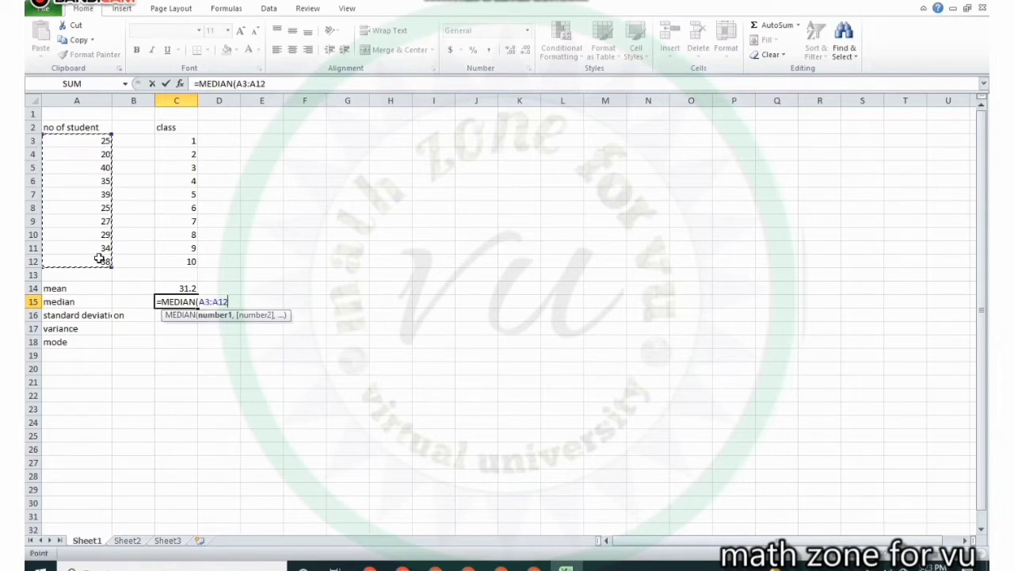
type(")")
key("Return")
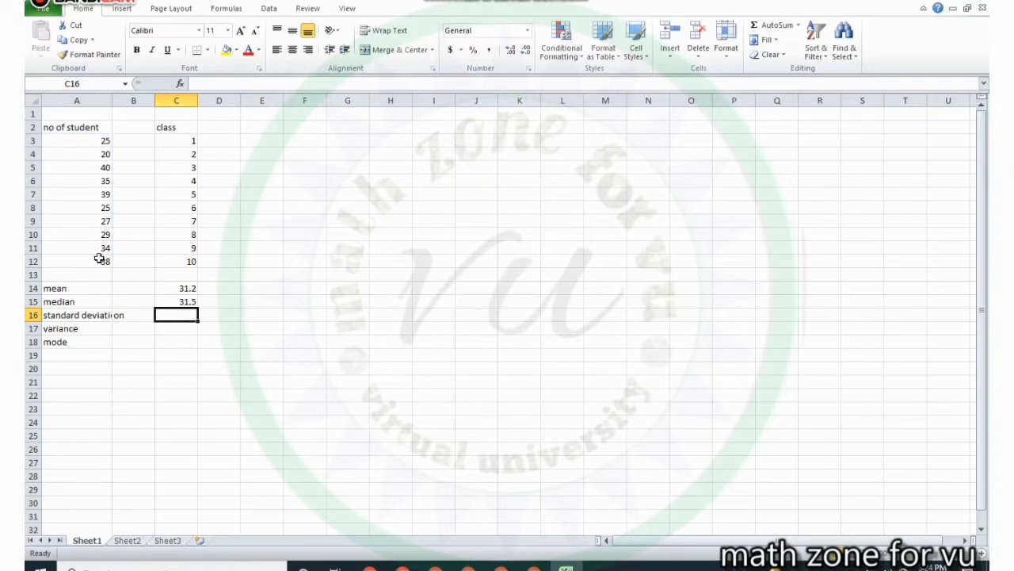
- Enter =STDEV(A3:A12) in C16, giving 6.924995
type("=")
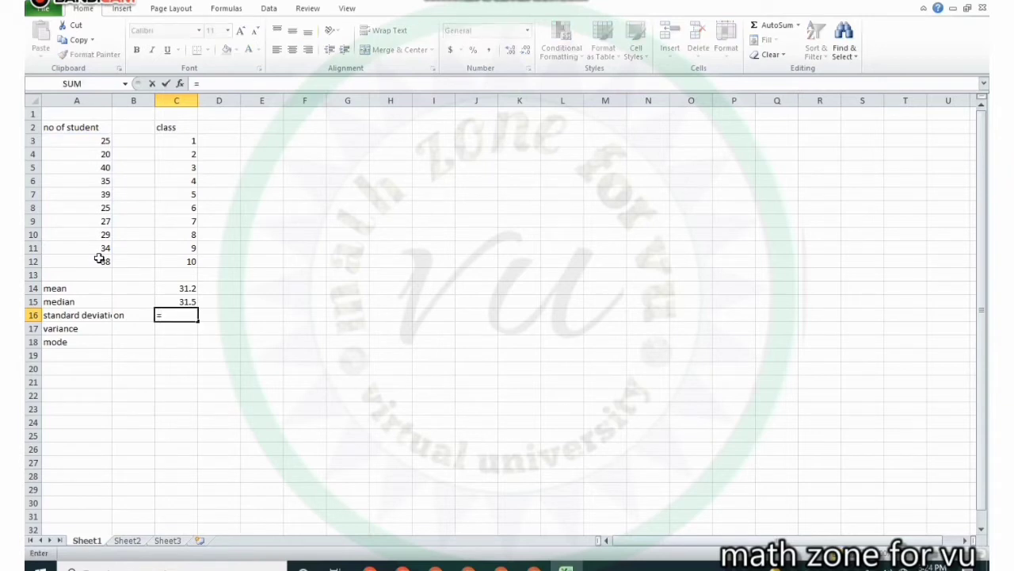
type("ST")
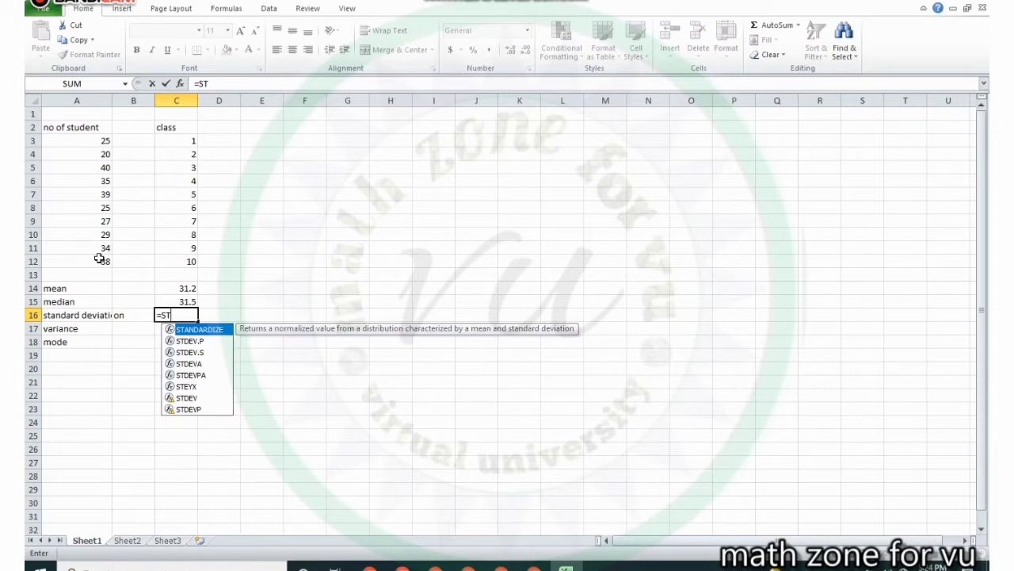
type("ANDAR")
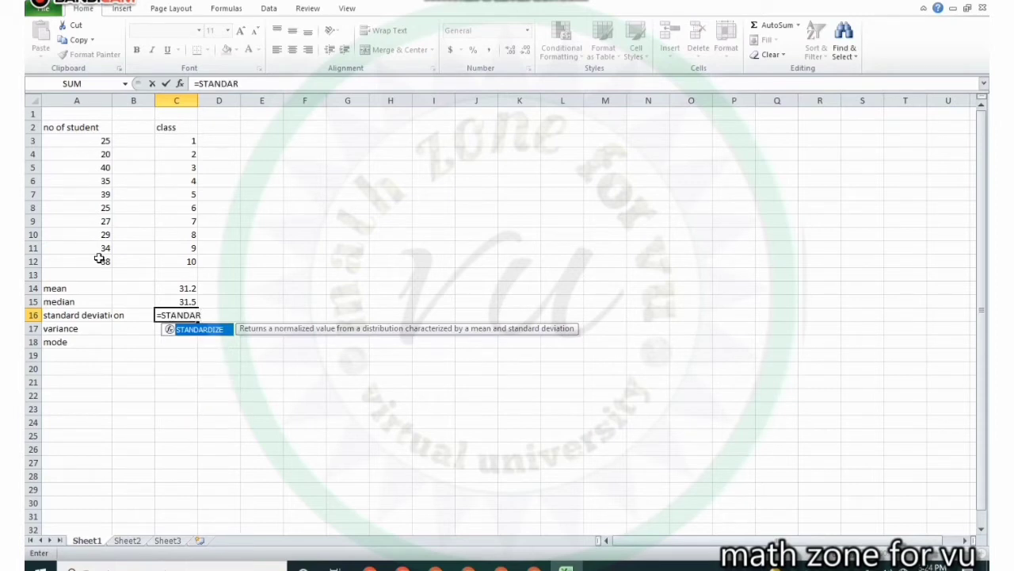
key("BackSpace")
key("BackSpace")
key("BackSpace")
key("BackSpace")
key("BackSpace")
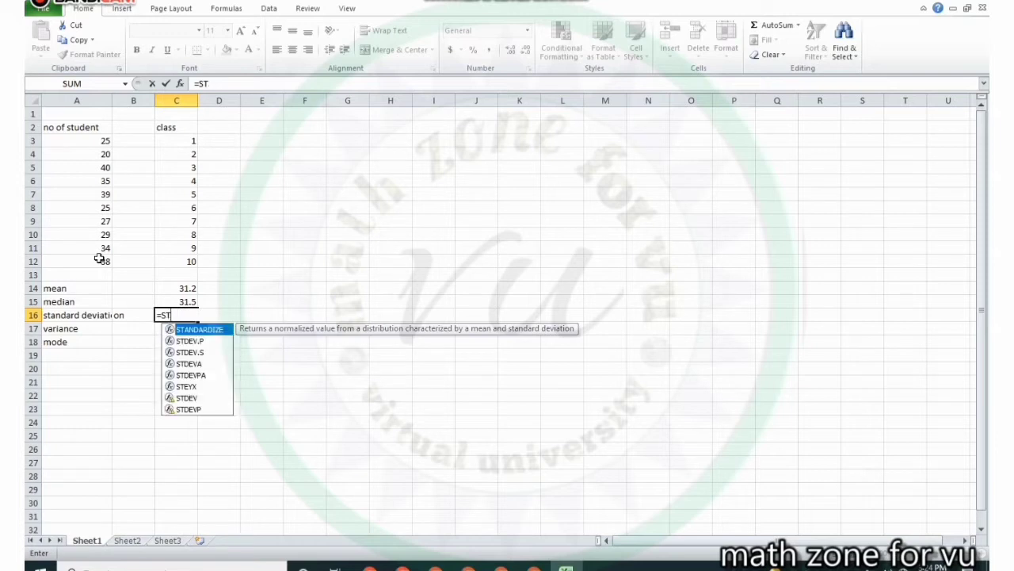
type("D")
type("EV")
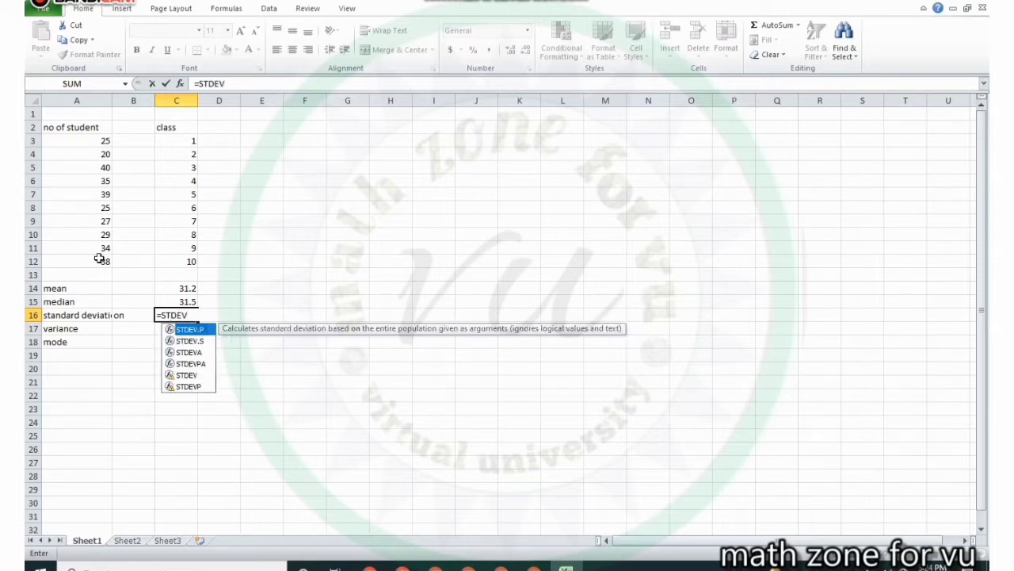
type("(")
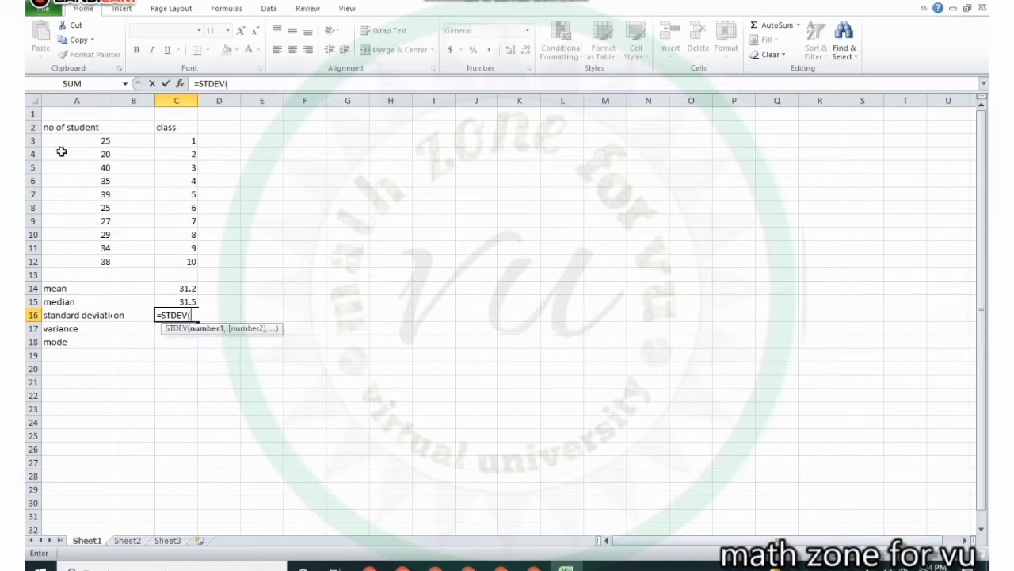
left_click_drag(63, 141, 106, 271)
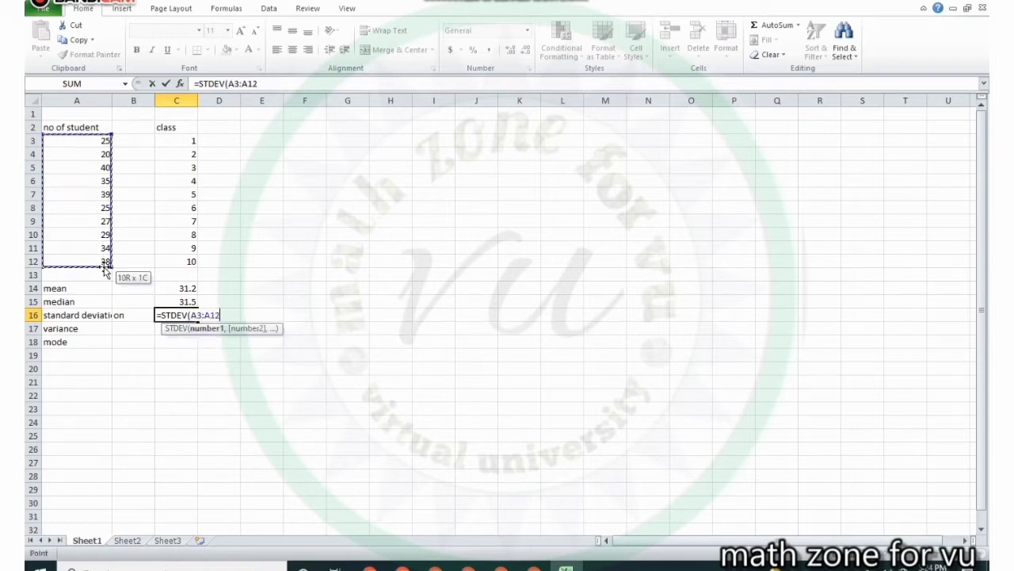
type(")")
key("Return")
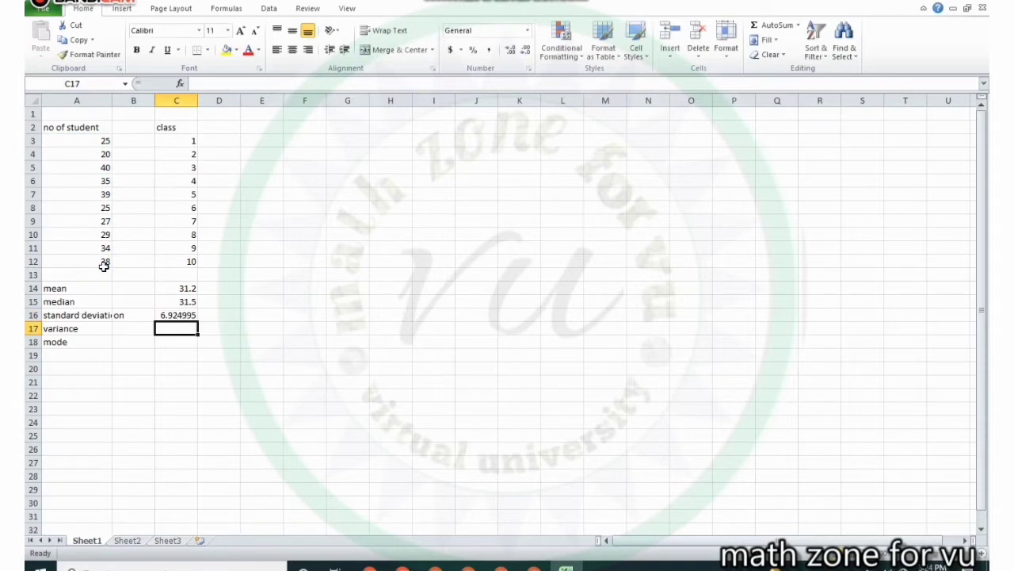
- Enter =MODE(A3:A12) in C17, returning 25
type("=")
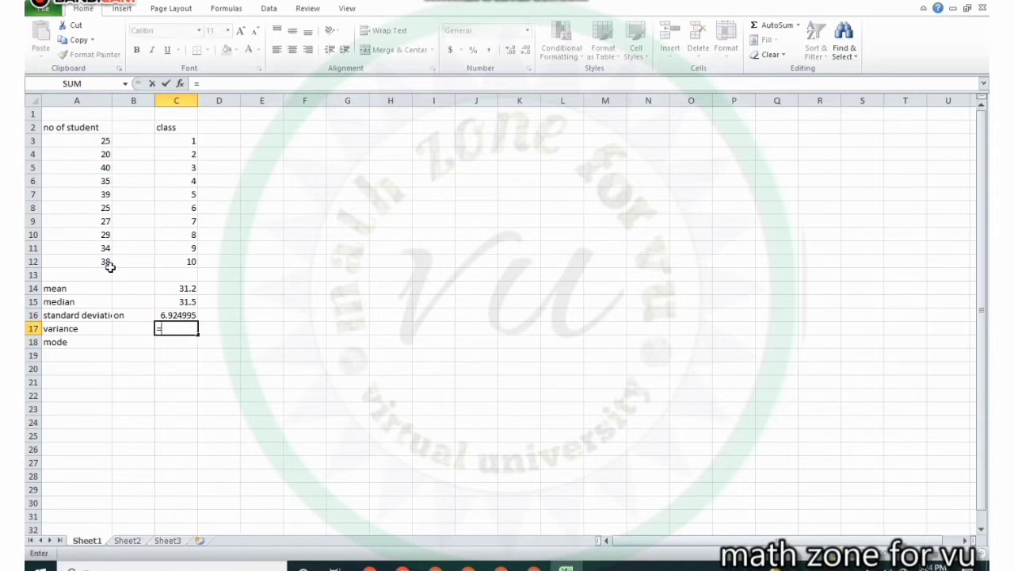
type("MODE")
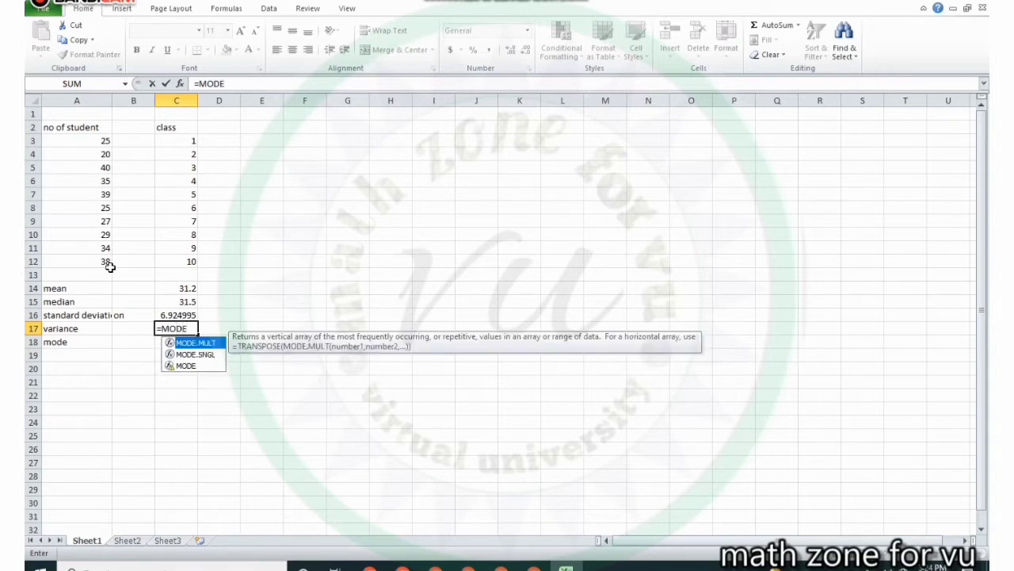
type("(")
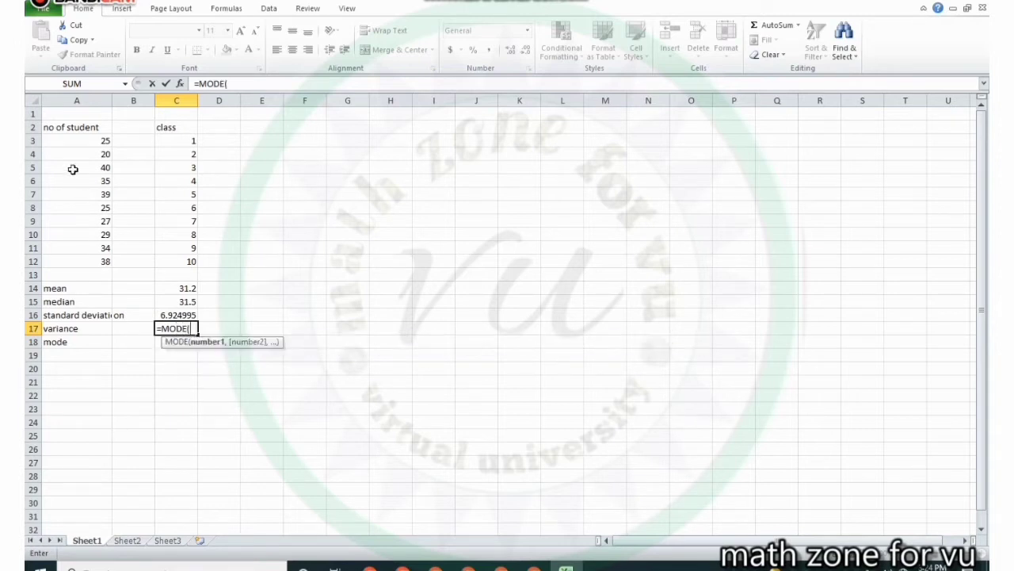
left_click_drag(60, 139, 92, 260)
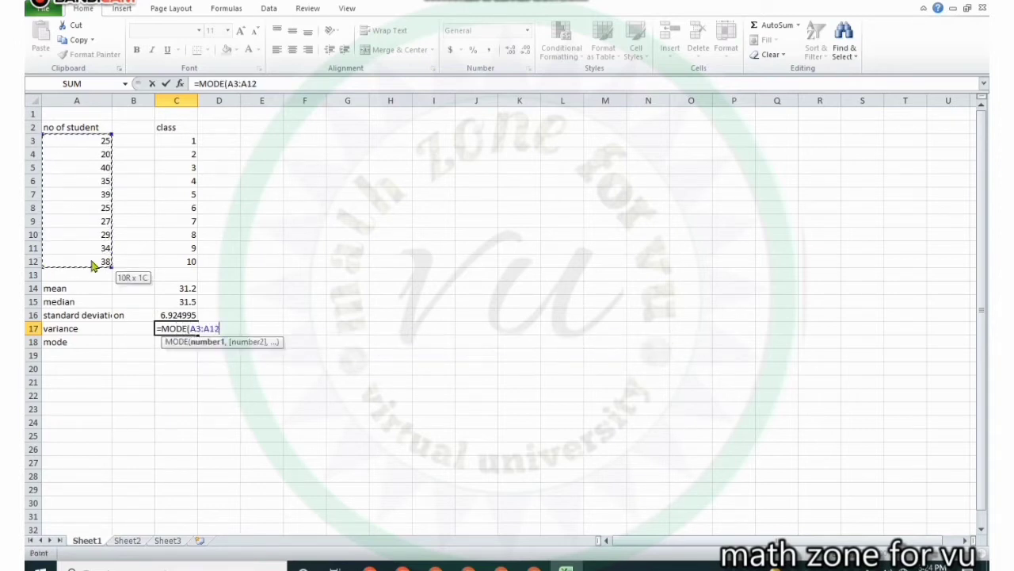
type(")")
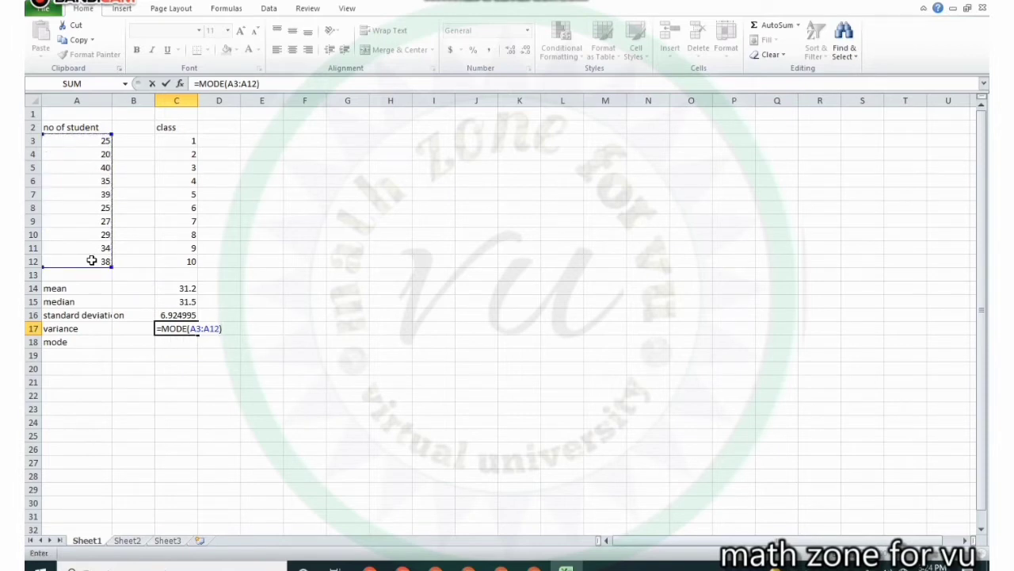
key("Return")
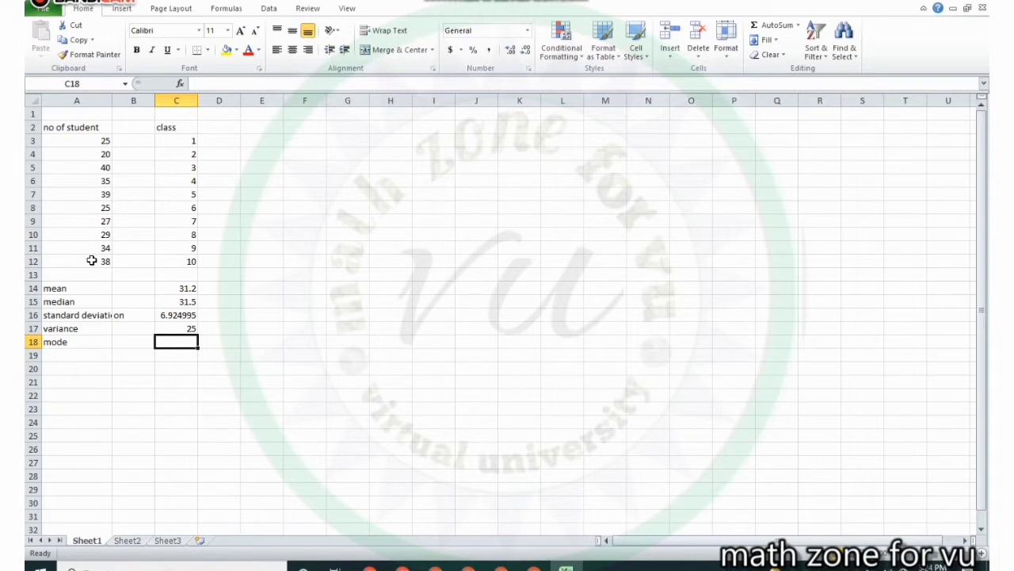
- Move the mode formula from C17 down to C18 with cut and paste
left_click(179, 328)
right_click(180, 327)
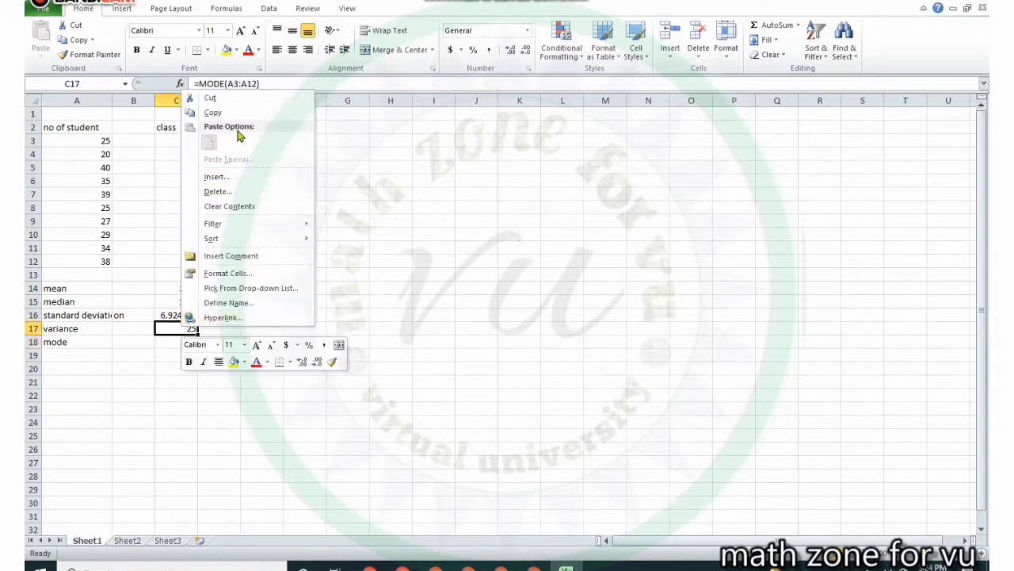
left_click(237, 112)
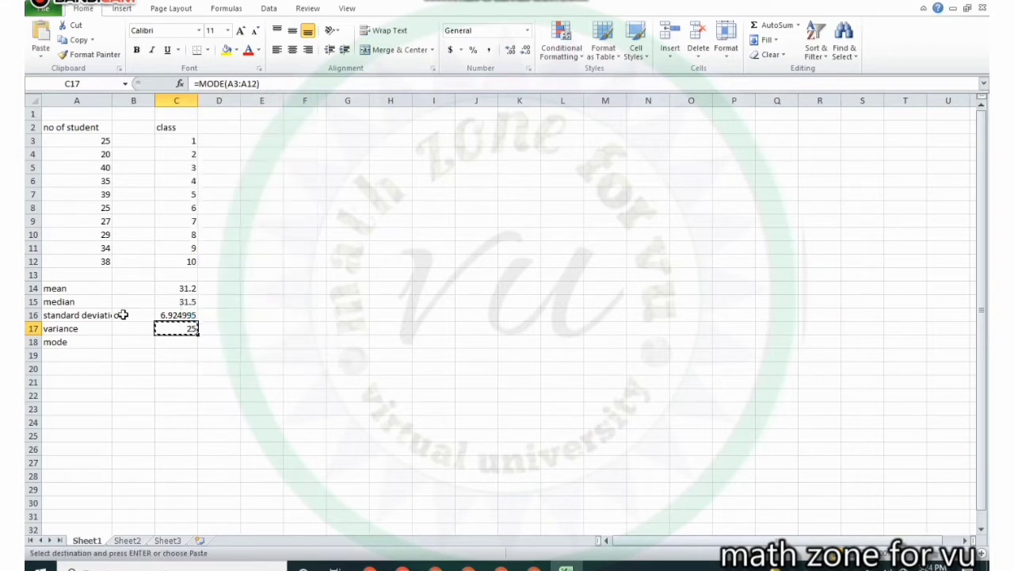
left_click(171, 343)
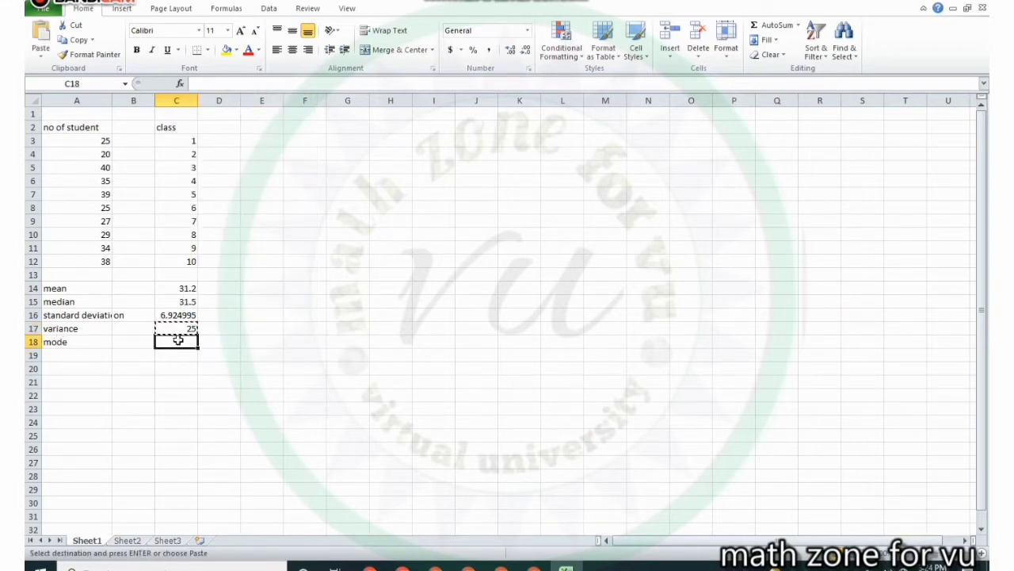
right_click(177, 340)
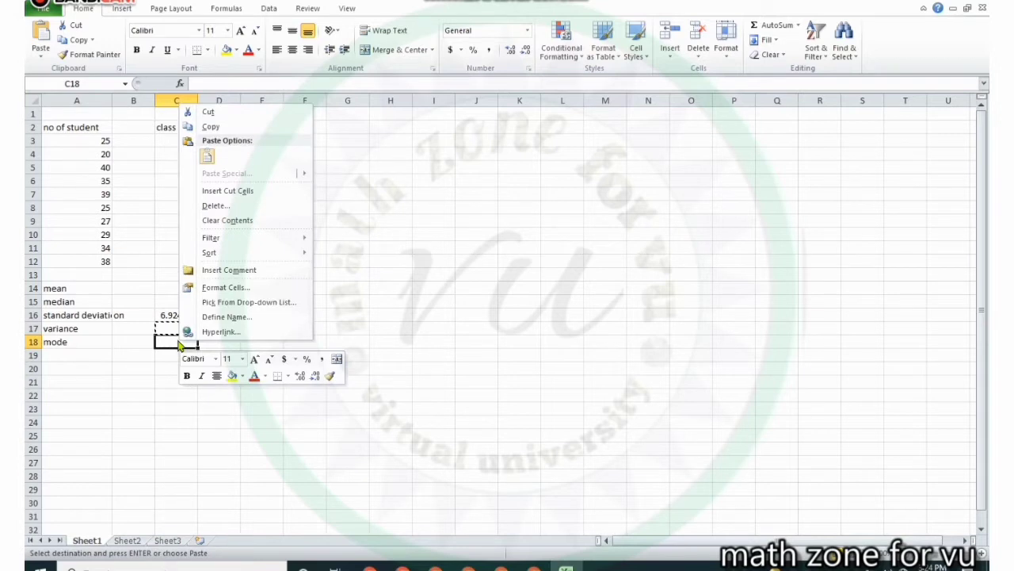
left_click(206, 156)
left_click(169, 328)
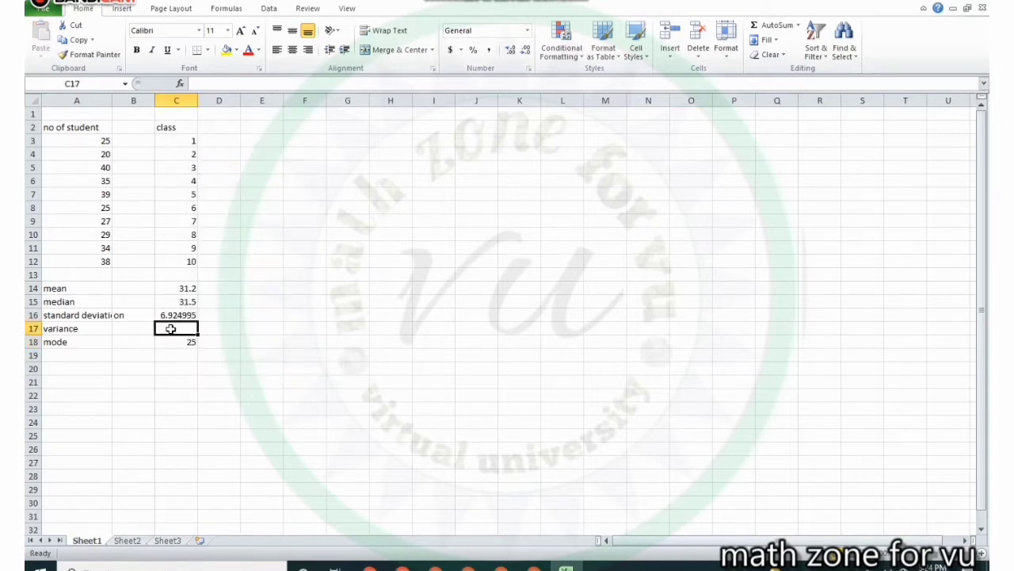
- Enter =VAR(A3:A12) in C17, giving a variance of 47.95556
type("=")
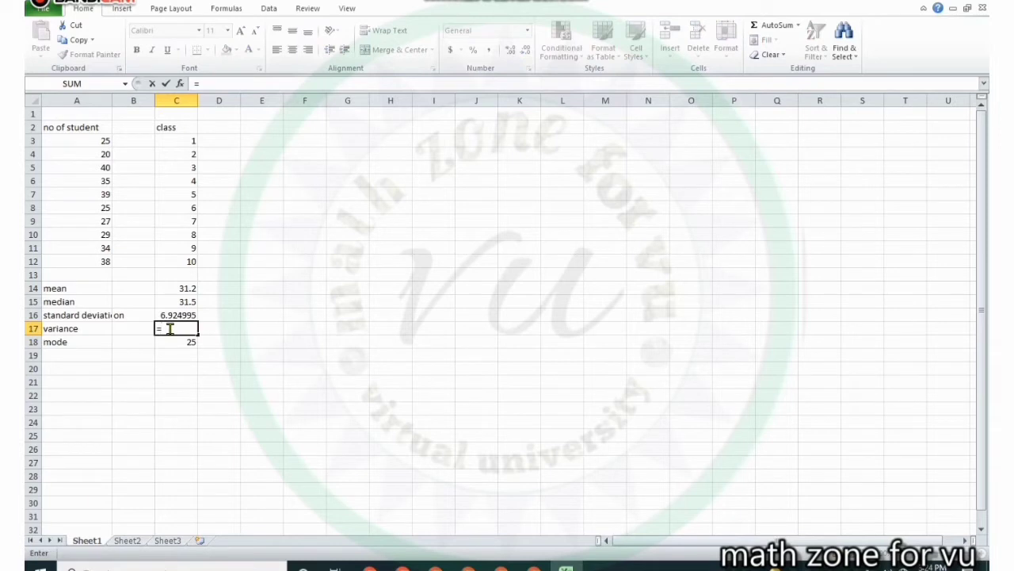
type("var")
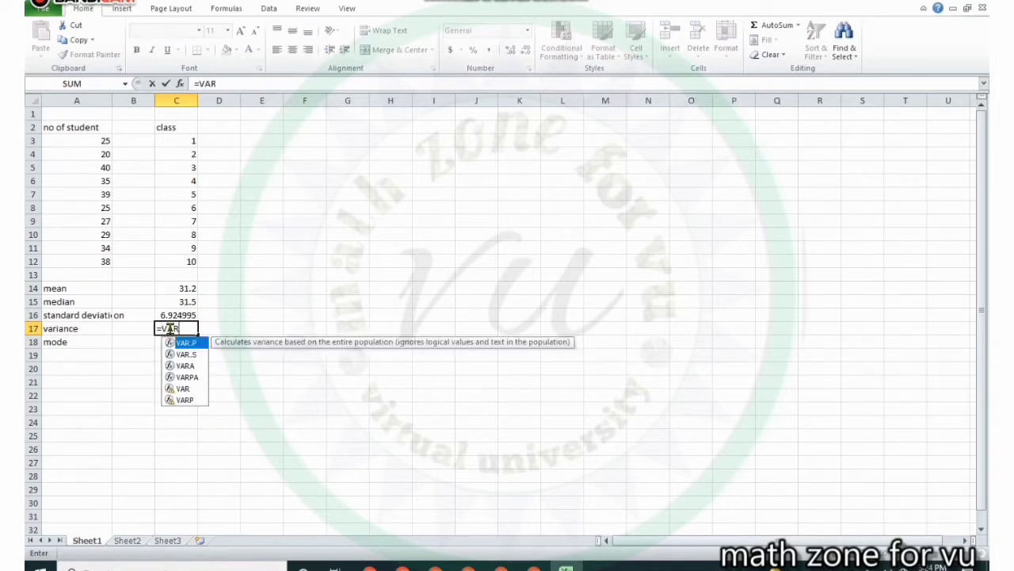
type("(")
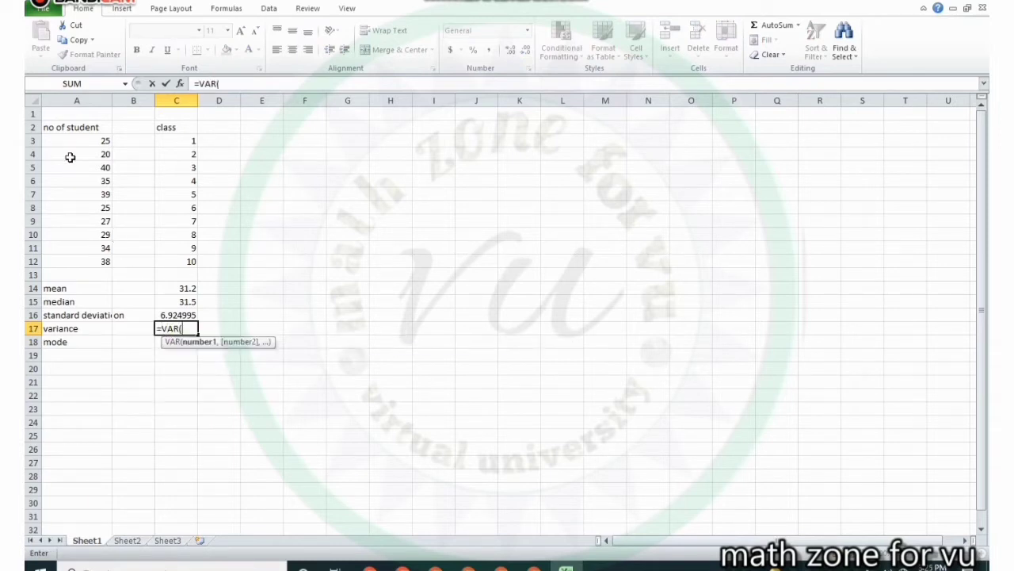
left_click_drag(64, 140, 109, 261)
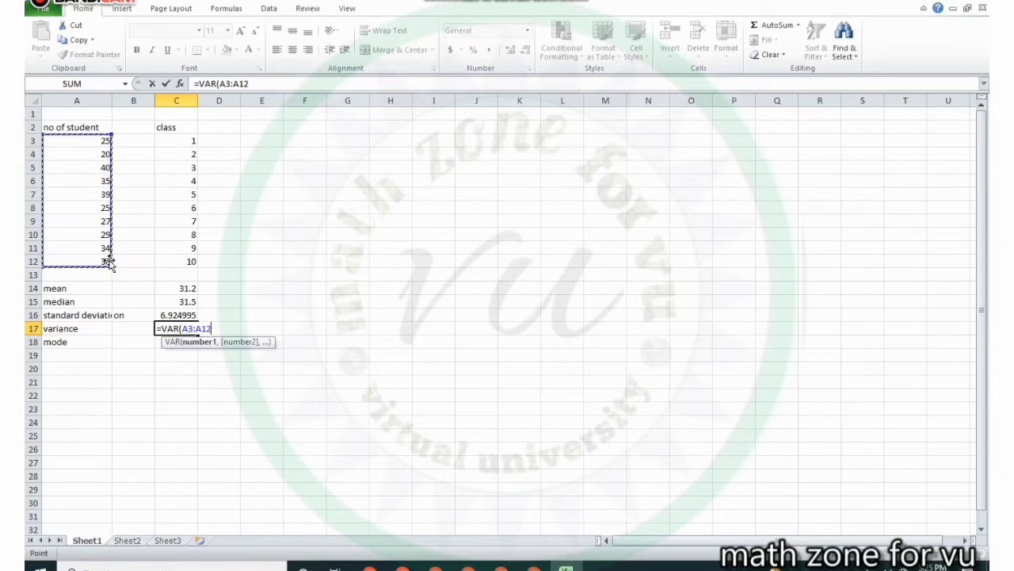
type(")")
key("Return")
type("=MODE(A3:A12)")
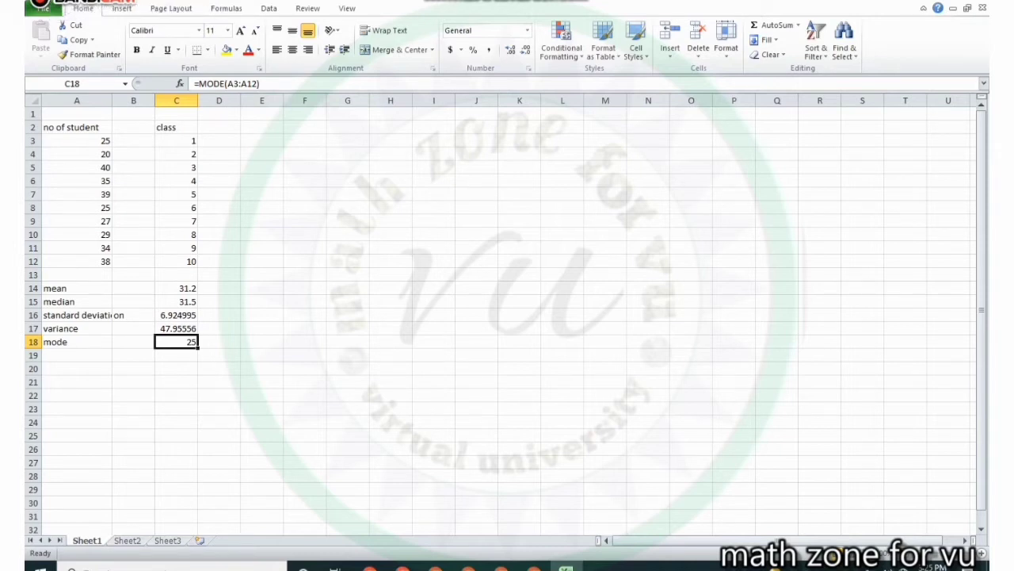
left_click(47, 10)
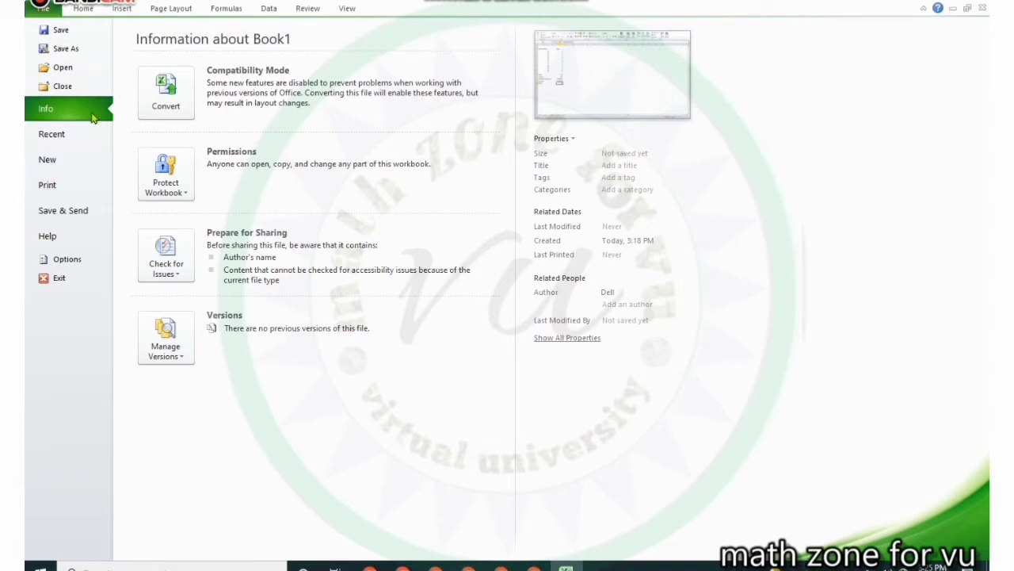
left_click(74, 15)
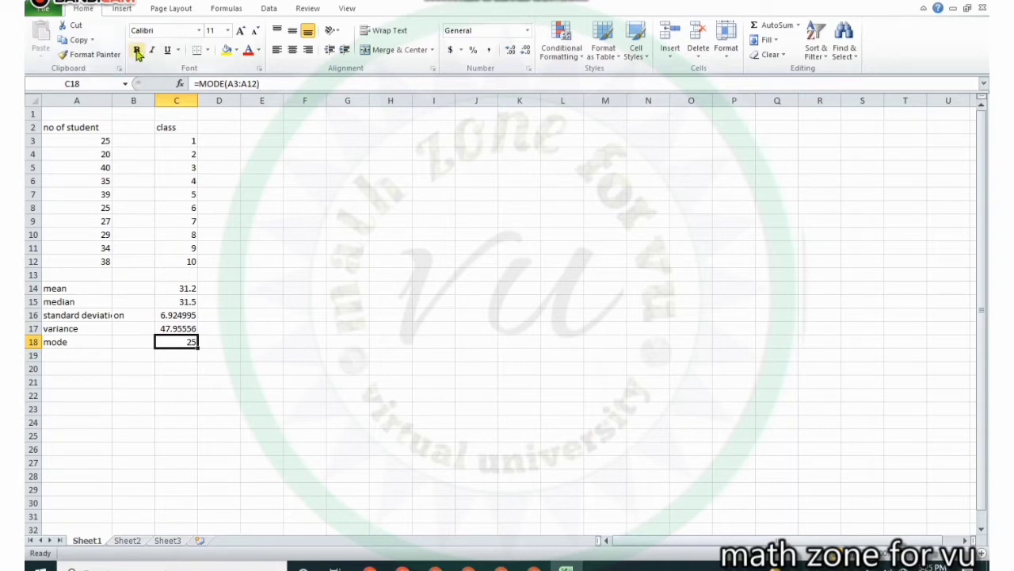
- Make the class (C2) and no of student (A2) headings bold and underlined
left_click(175, 129)
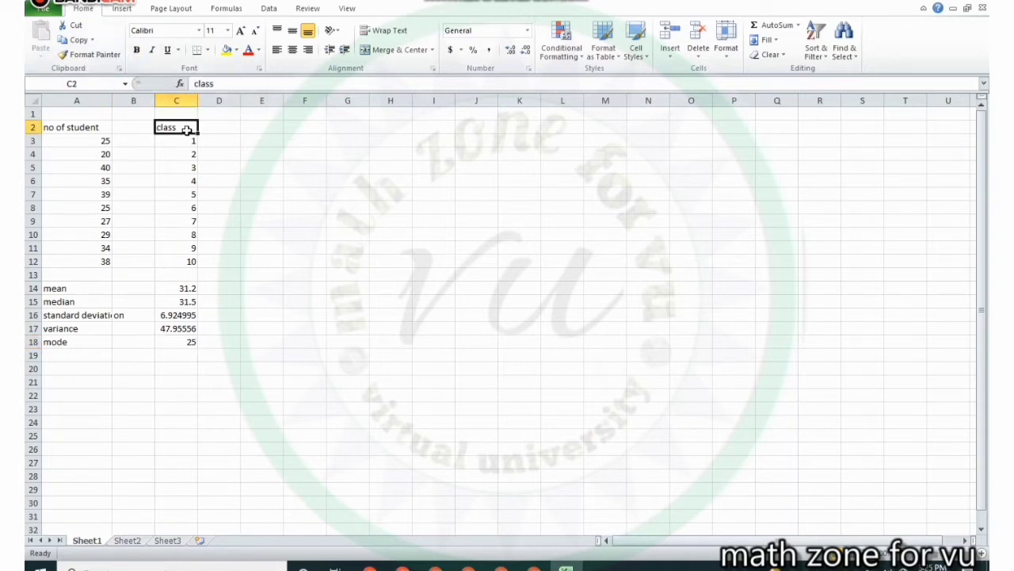
left_click(136, 52)
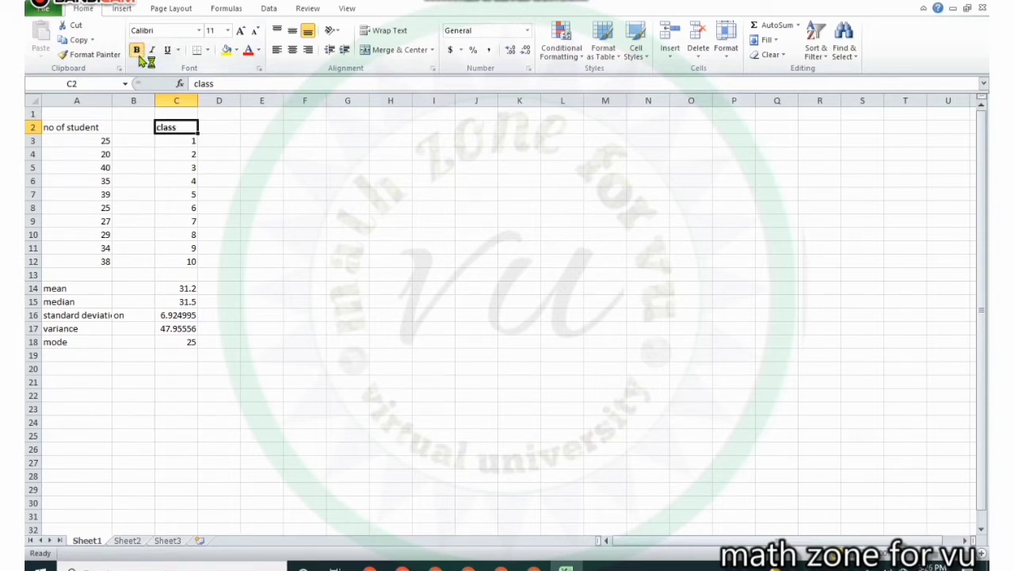
left_click(95, 127)
left_click(136, 52)
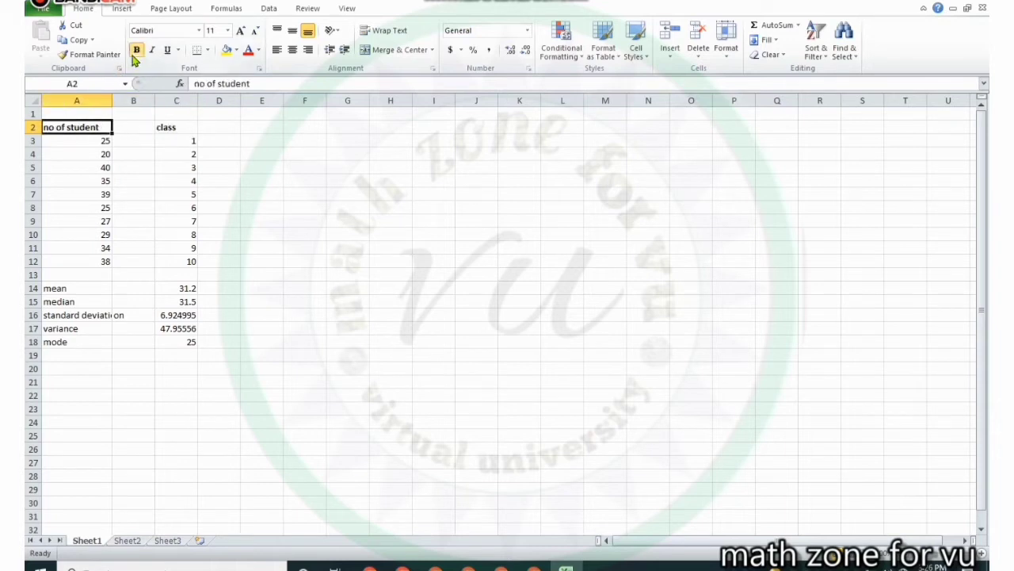
left_click(168, 50)
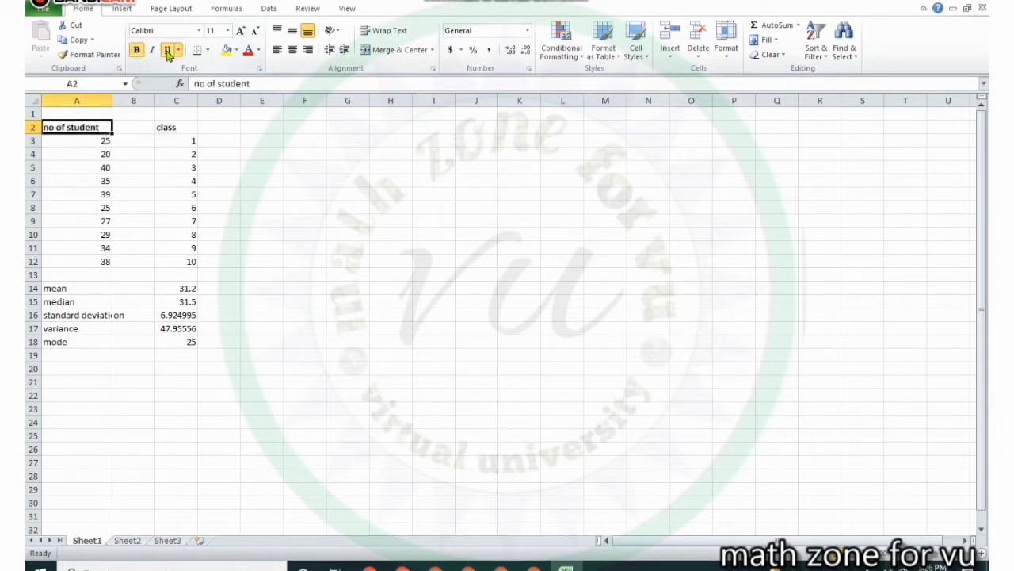
left_click(178, 50)
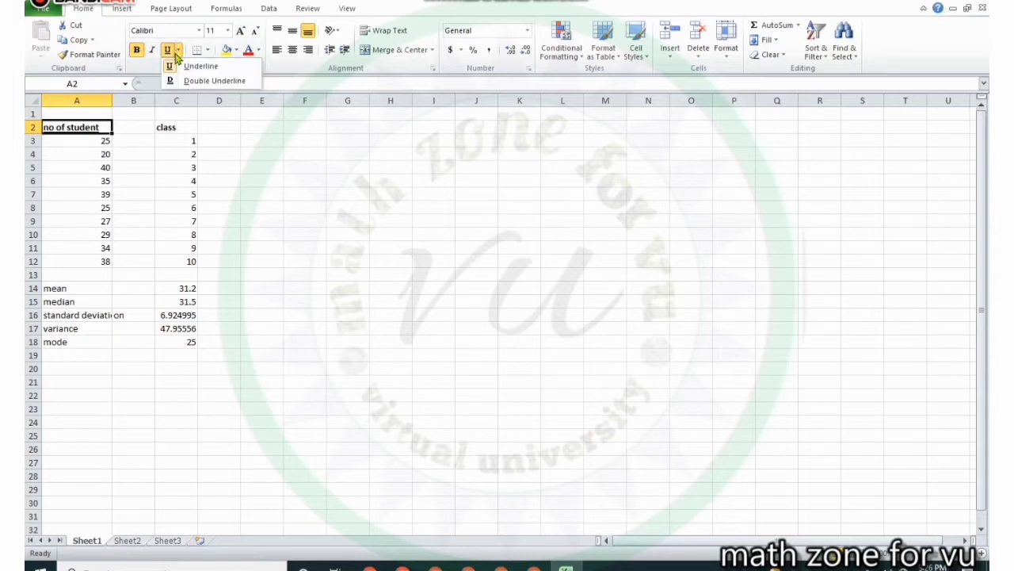
left_click(189, 65)
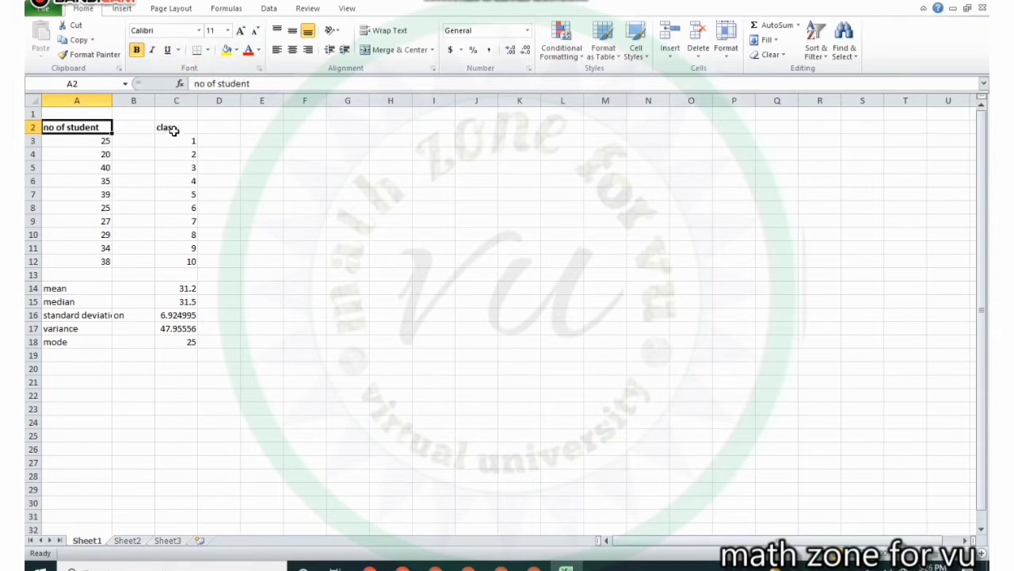
left_click(167, 130)
left_click(168, 50)
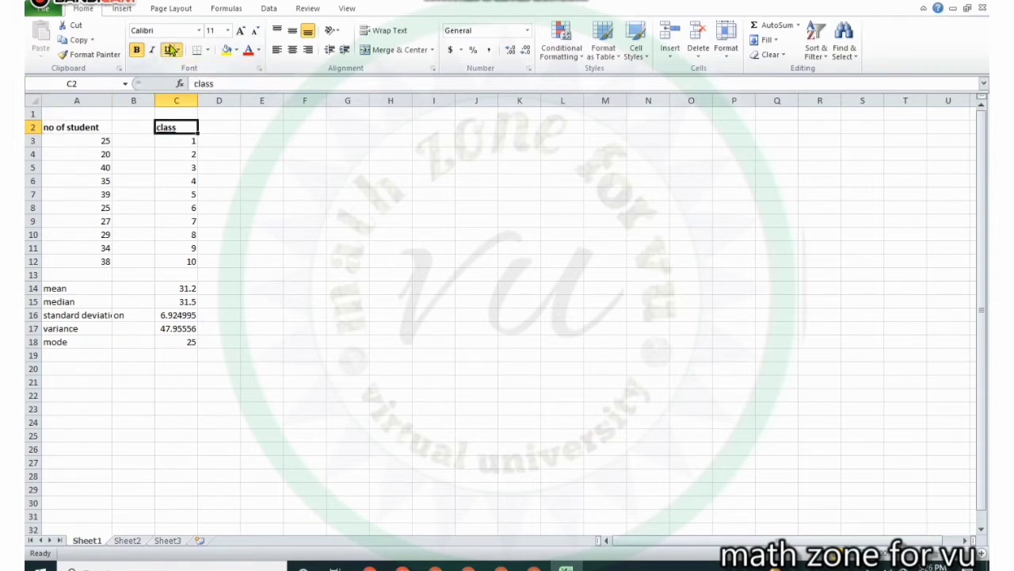
left_click(267, 165)
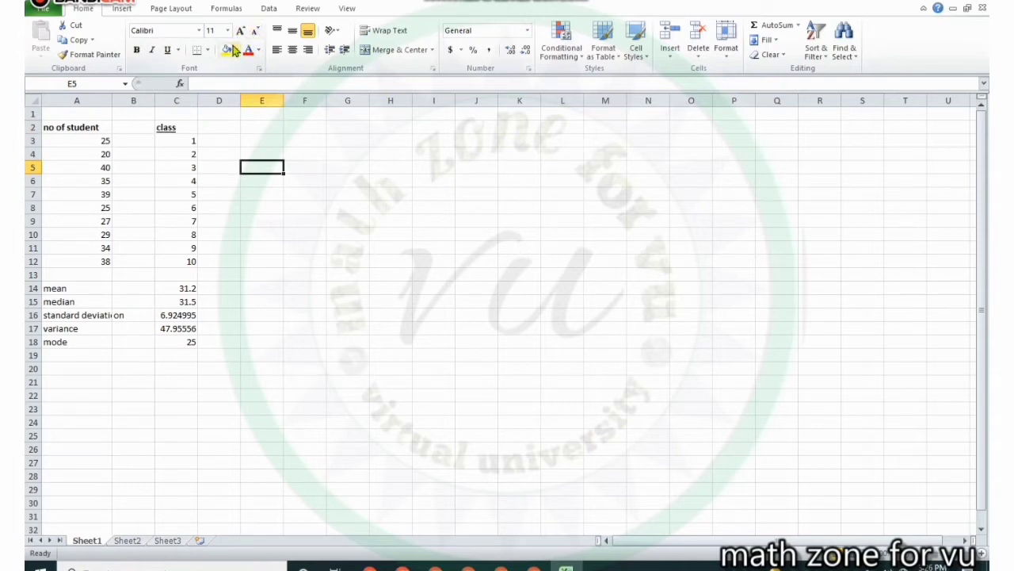
- Give both headings a yellow fill and the class heading a dark text colour
left_click(186, 128)
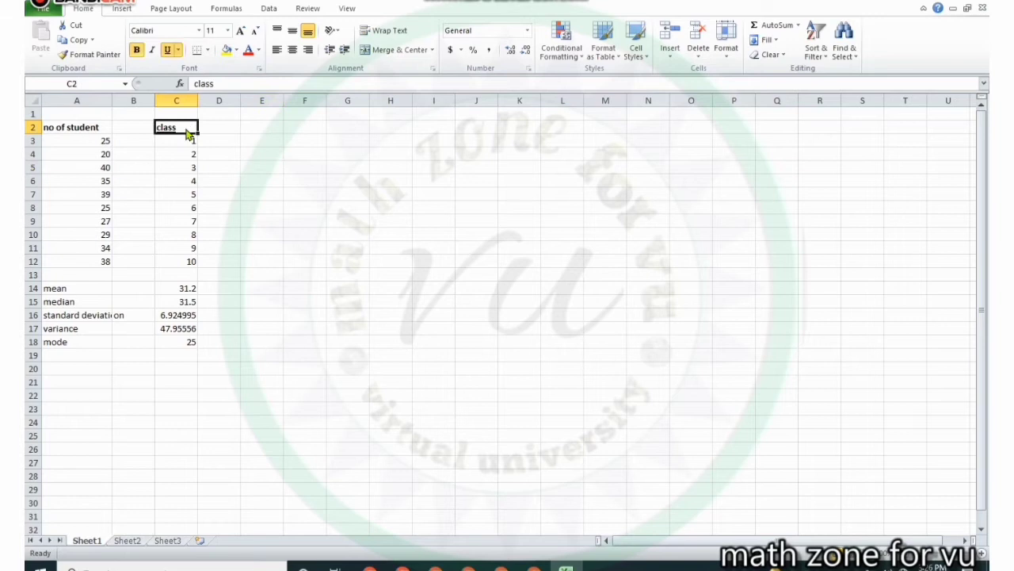
left_click(226, 51)
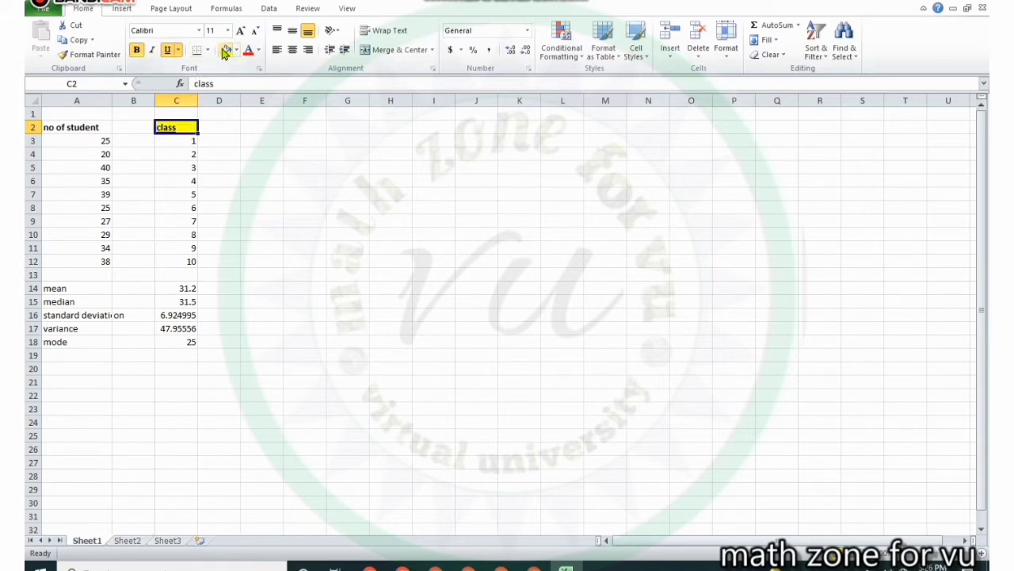
left_click(96, 127)
left_click(226, 50)
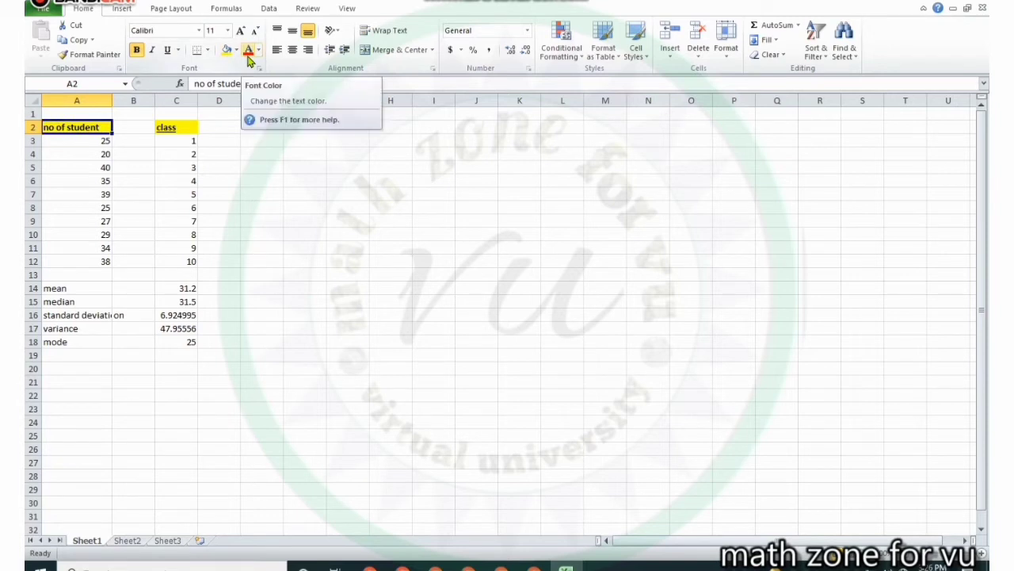
left_click(168, 129)
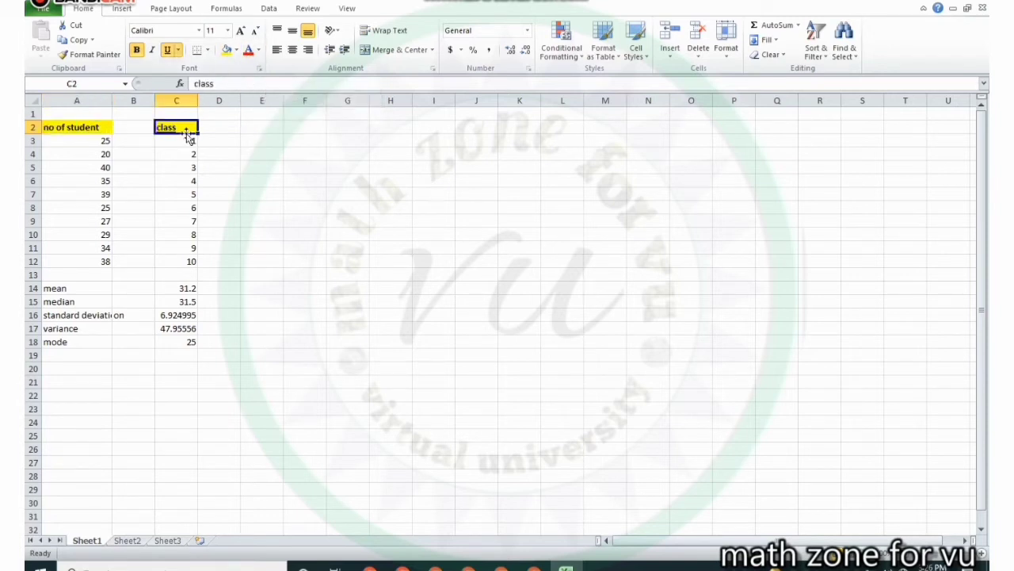
left_click(258, 49)
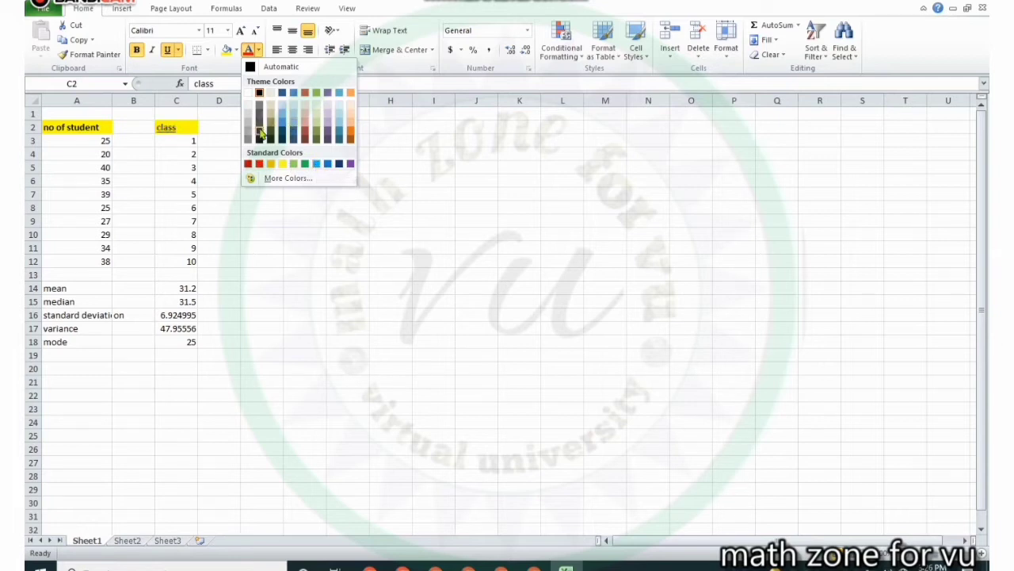
left_click(262, 135)
left_click(355, 139)
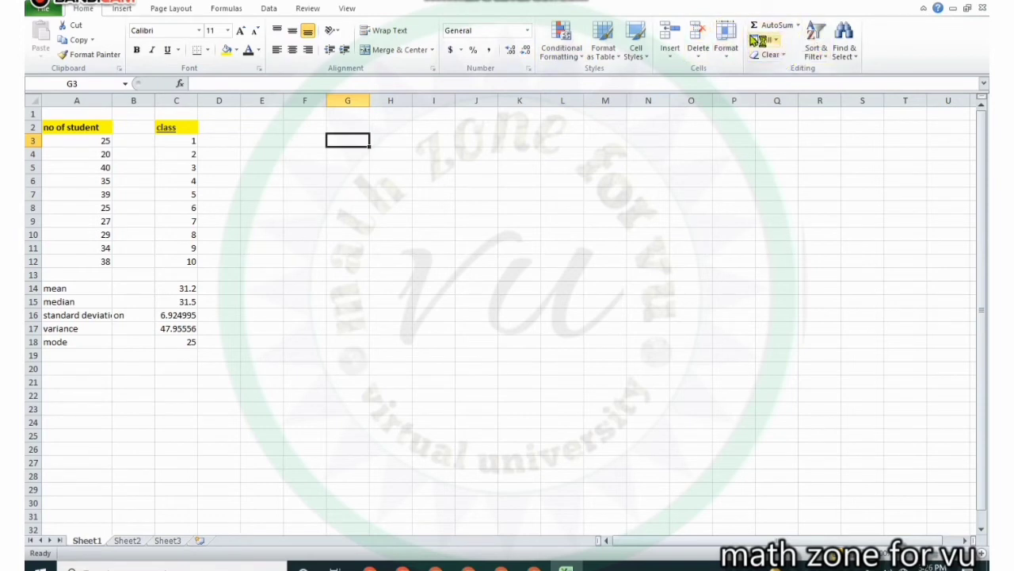
left_click(121, 8)
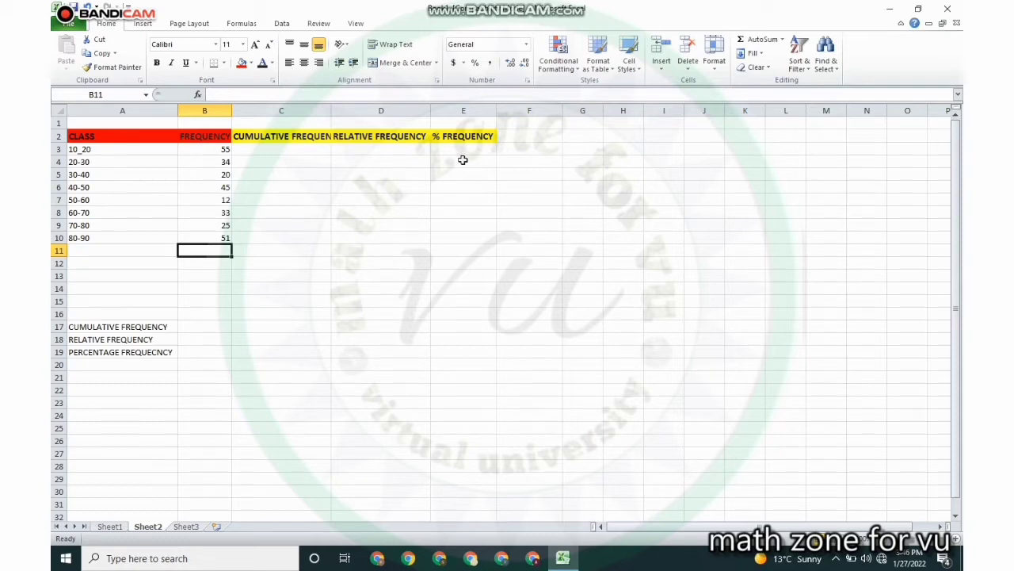
- Enter =B3 in C3 so the first cumulative frequency is 55
left_click(268, 151)
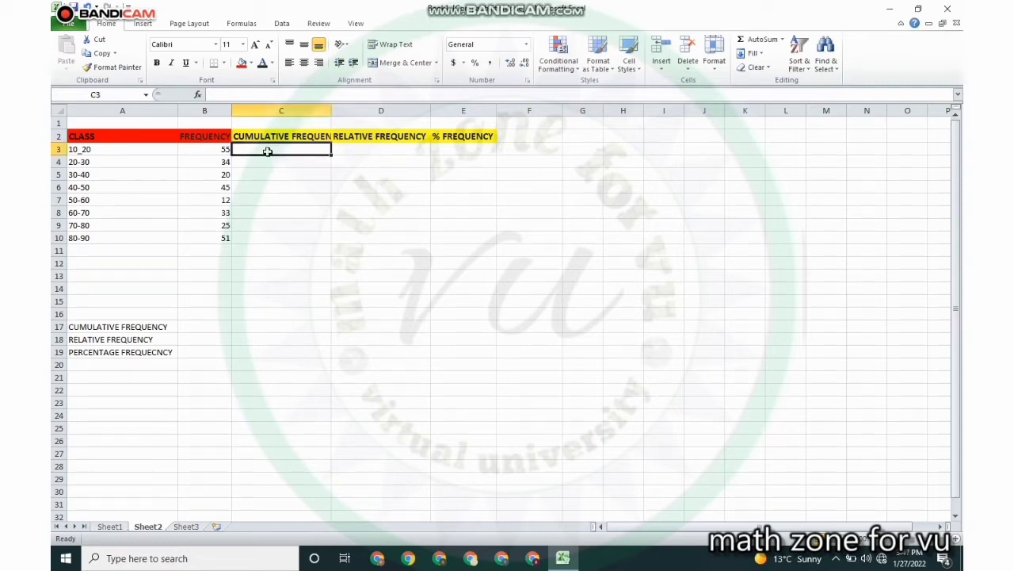
type("=")
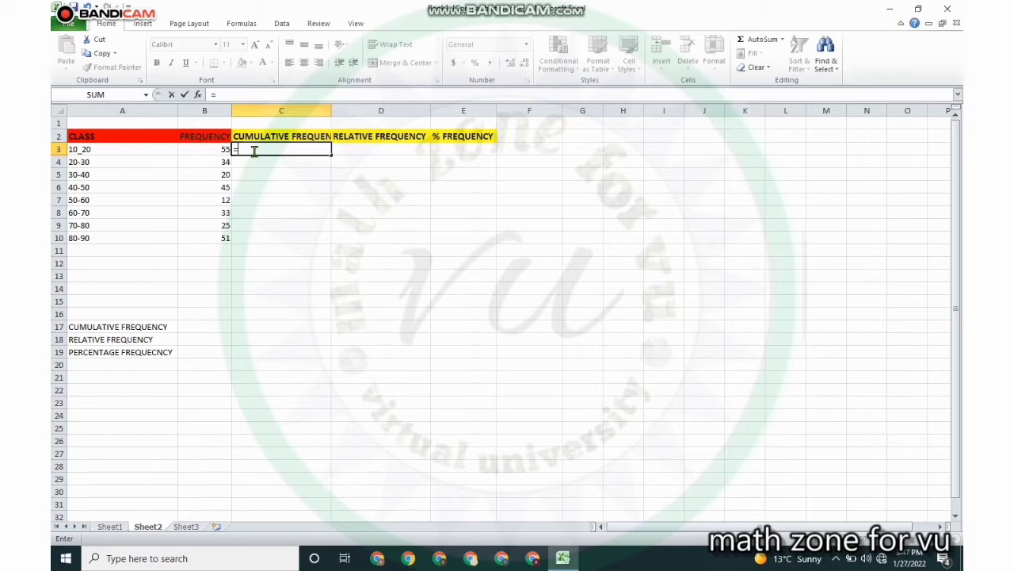
left_click(203, 149)
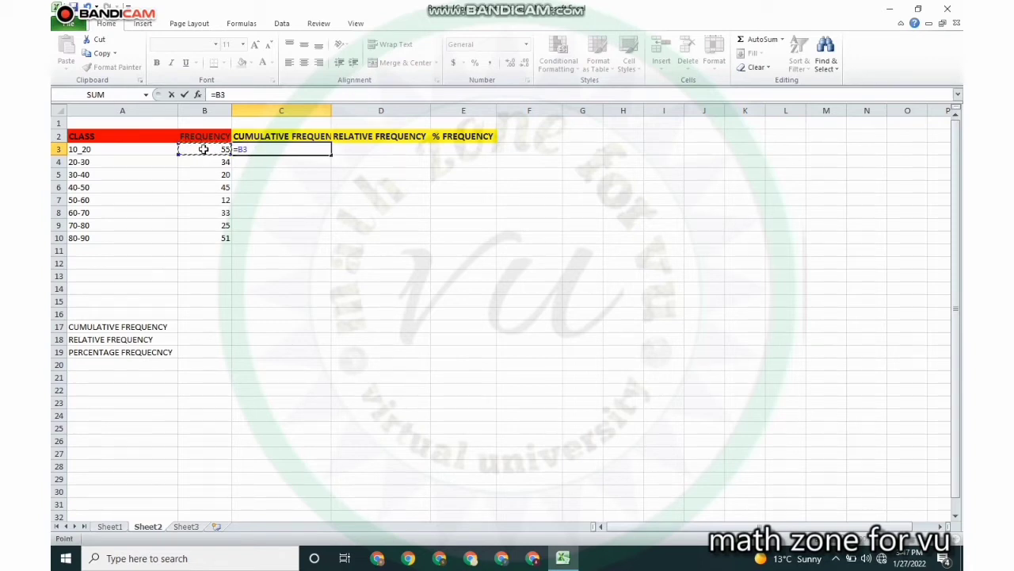
key("Return")
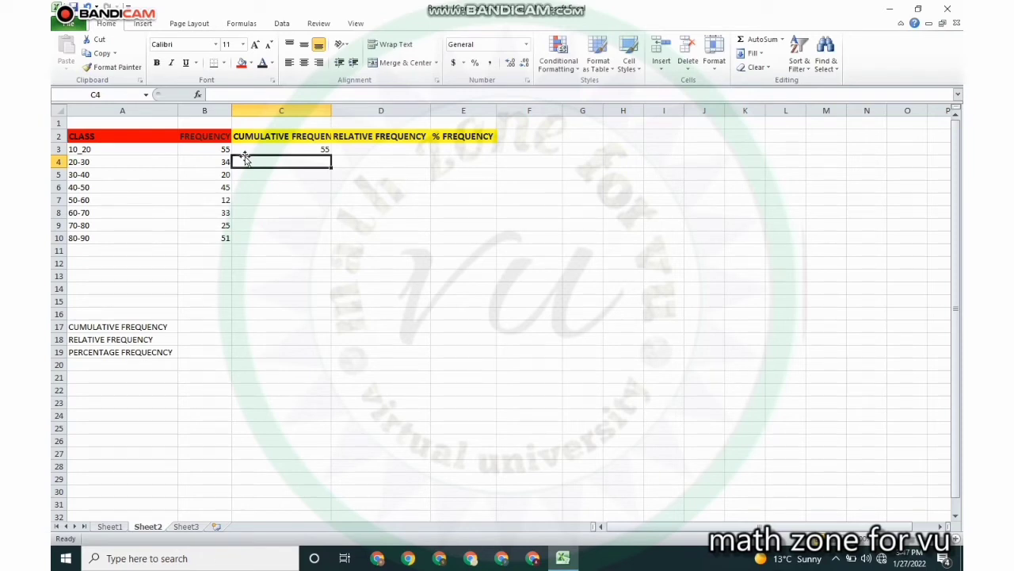
- Enter =C3+B4 in C4 and fill it down to C10, reaching 275
type("=")
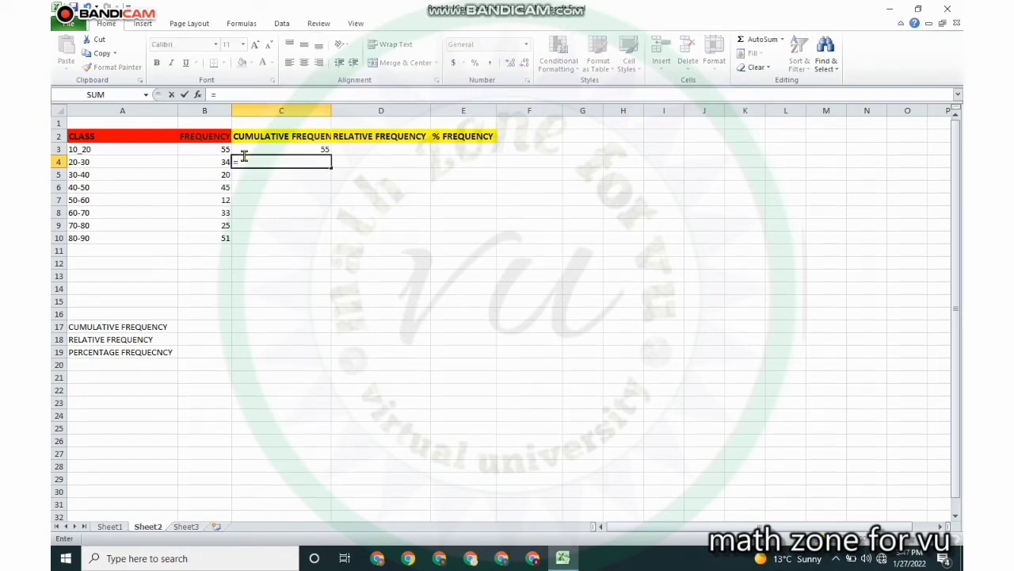
left_click(309, 151)
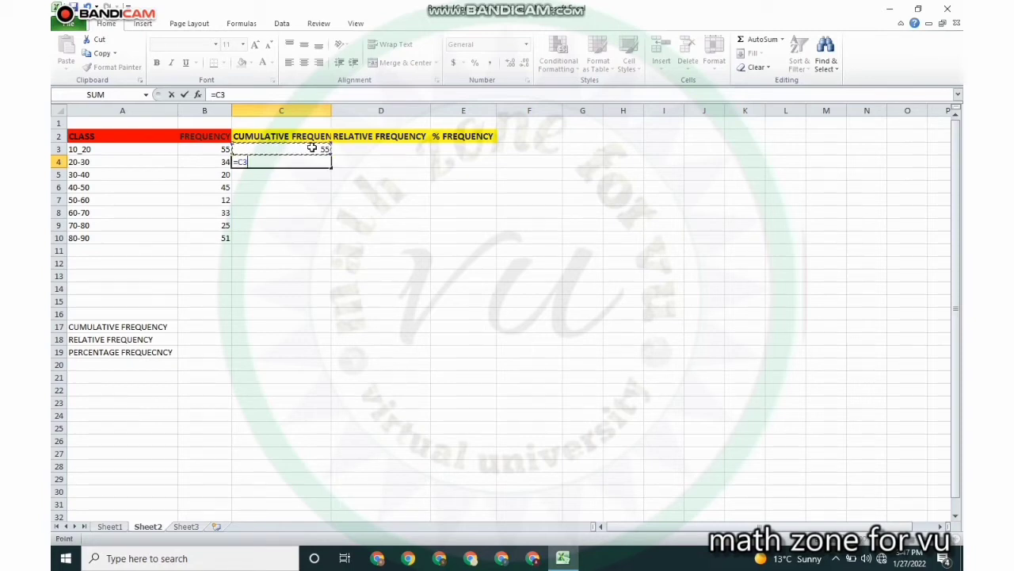
type("+")
left_click(216, 163)
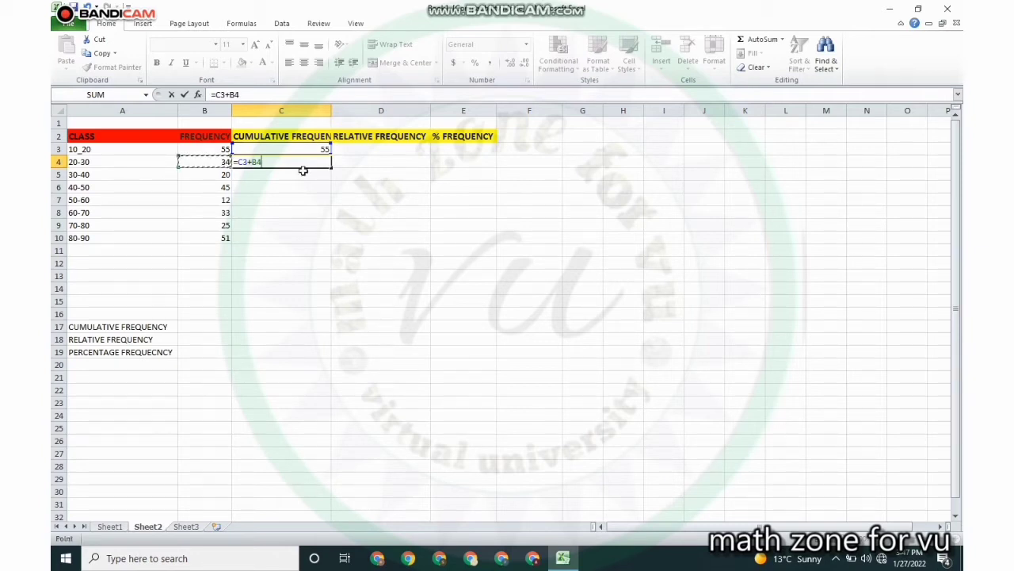
key("Return")
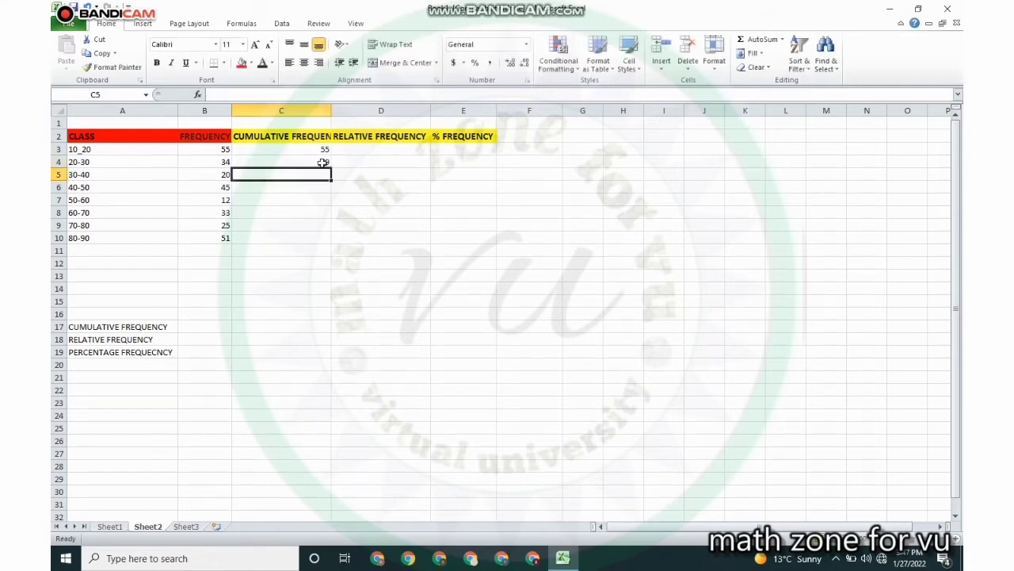
left_click(324, 162)
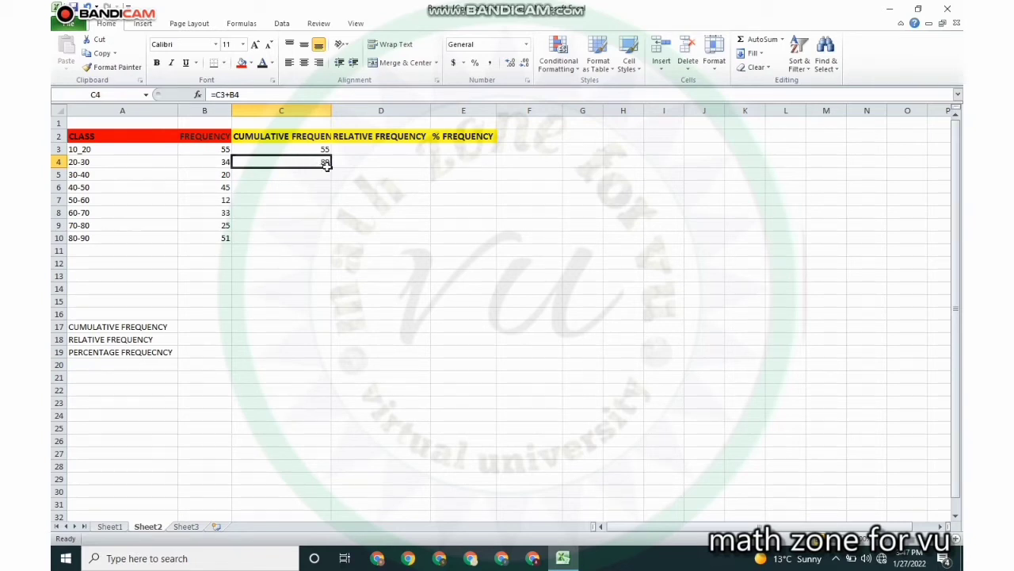
left_click_drag(327, 165, 323, 235)
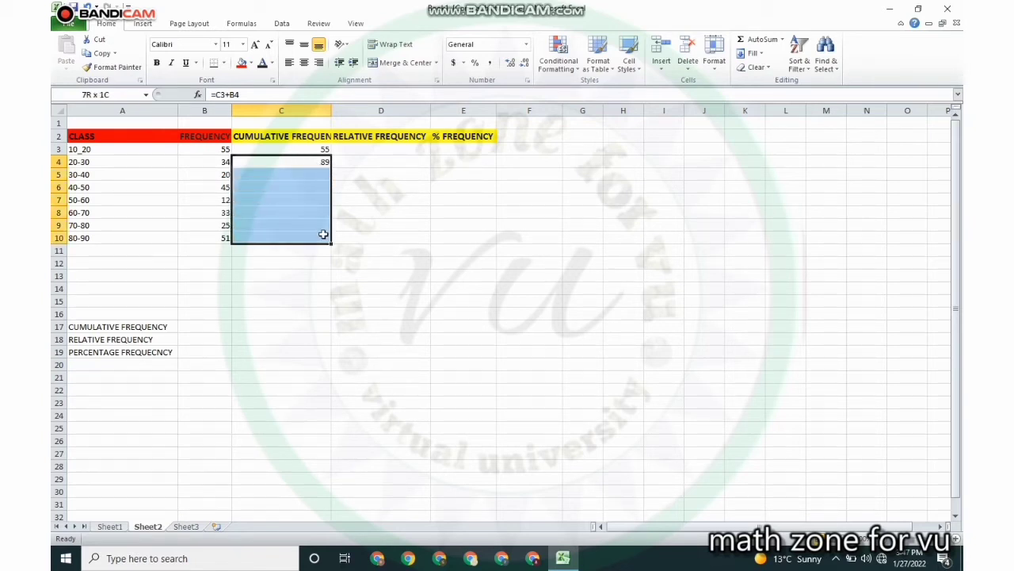
left_click_drag(323, 234, 334, 238)
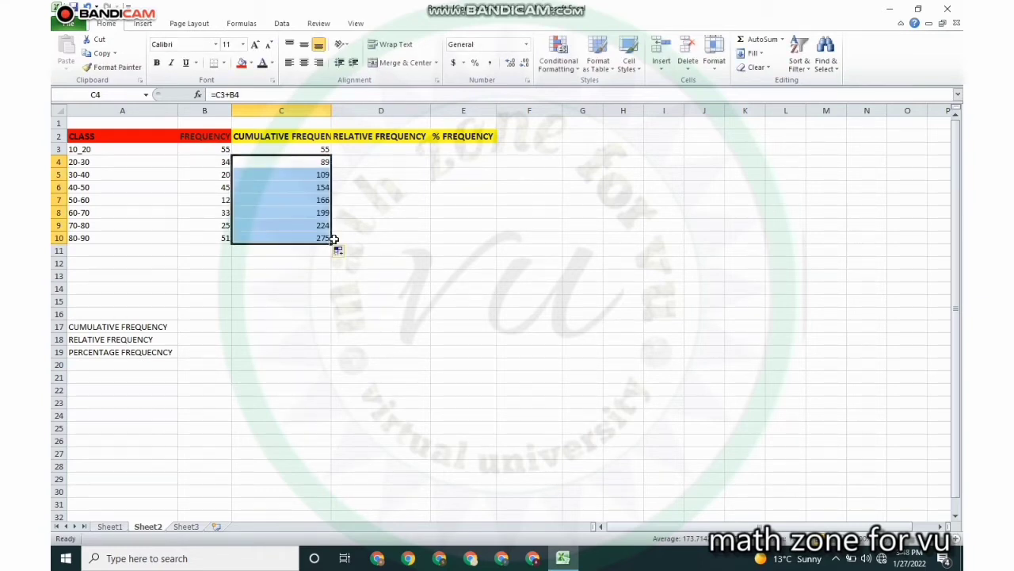
left_click(382, 250)
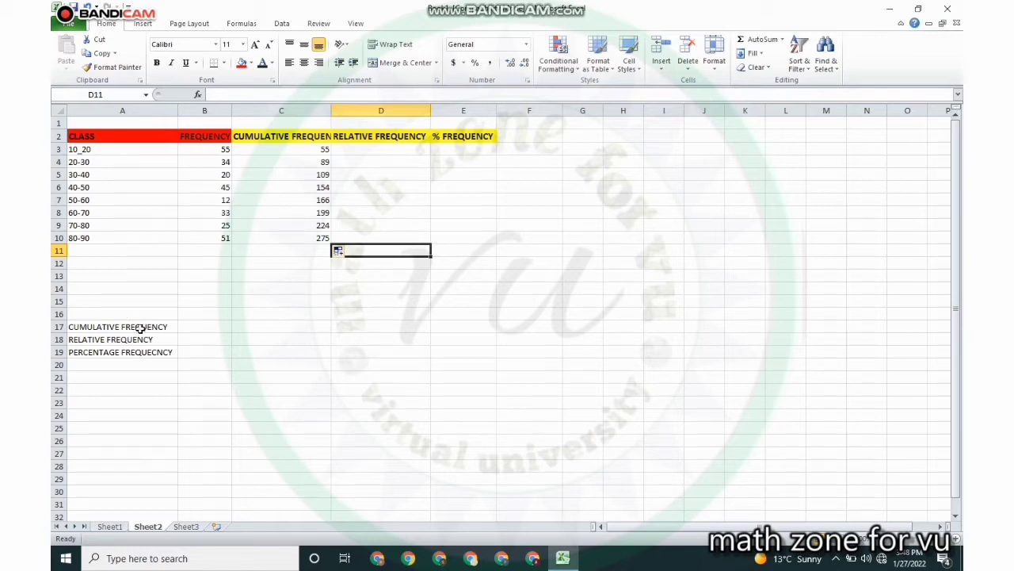
- Enter =SUM(C3:C10) in B17, totalling the cumulative frequencies to 1271
left_click(214, 329)
type("=")
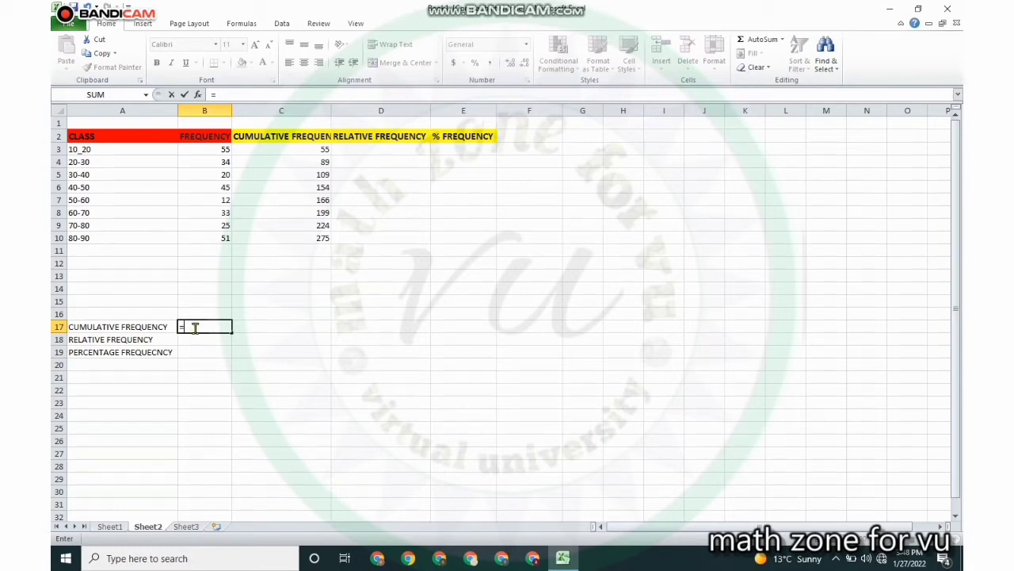
type("SU")
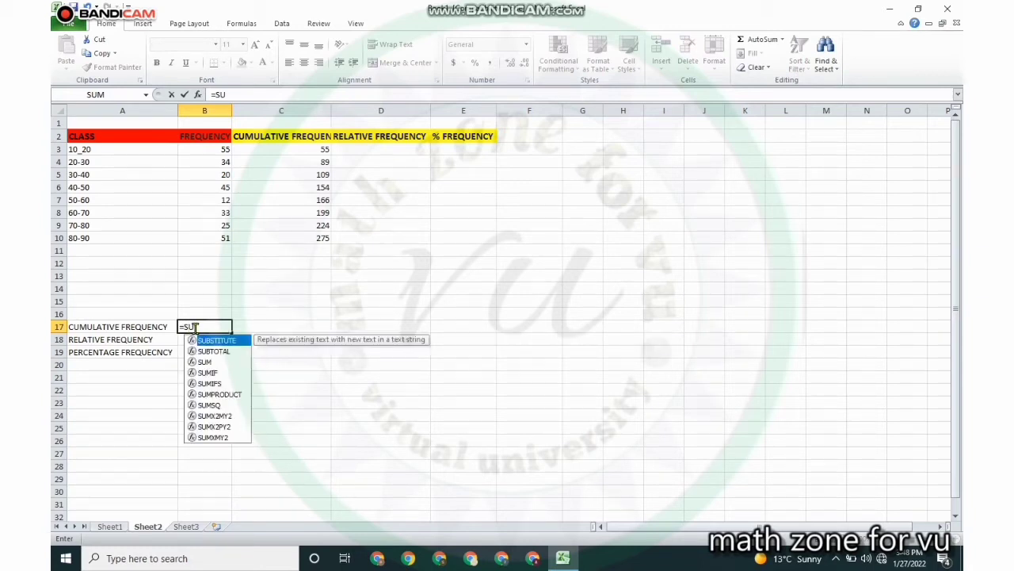
type("M")
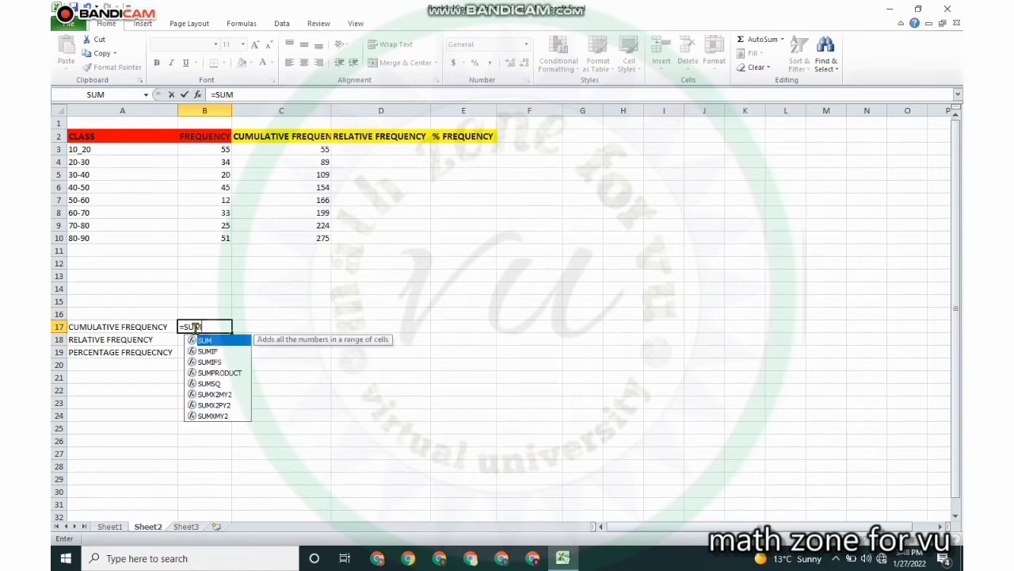
type("(")
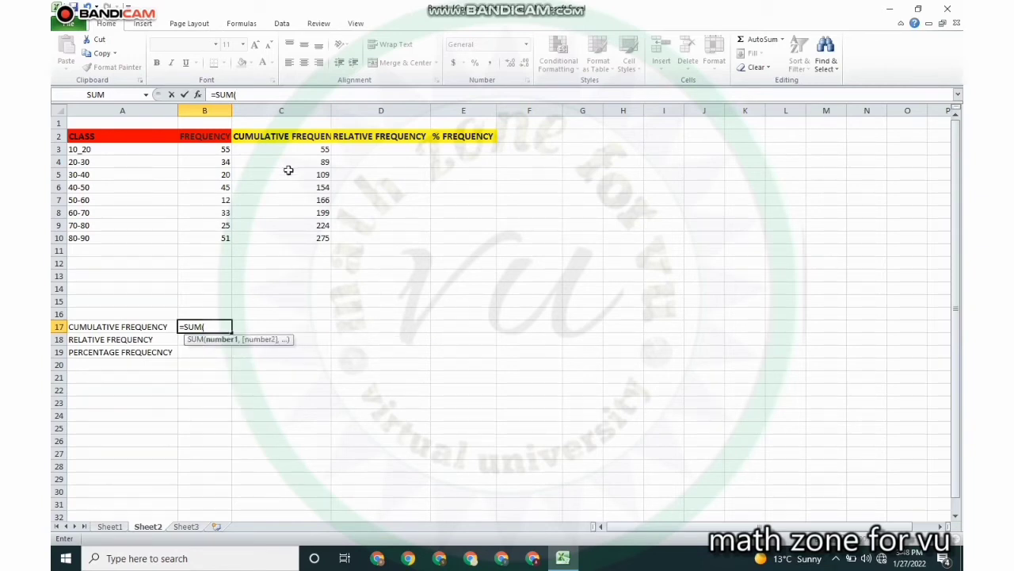
left_click_drag(241, 150, 303, 236)
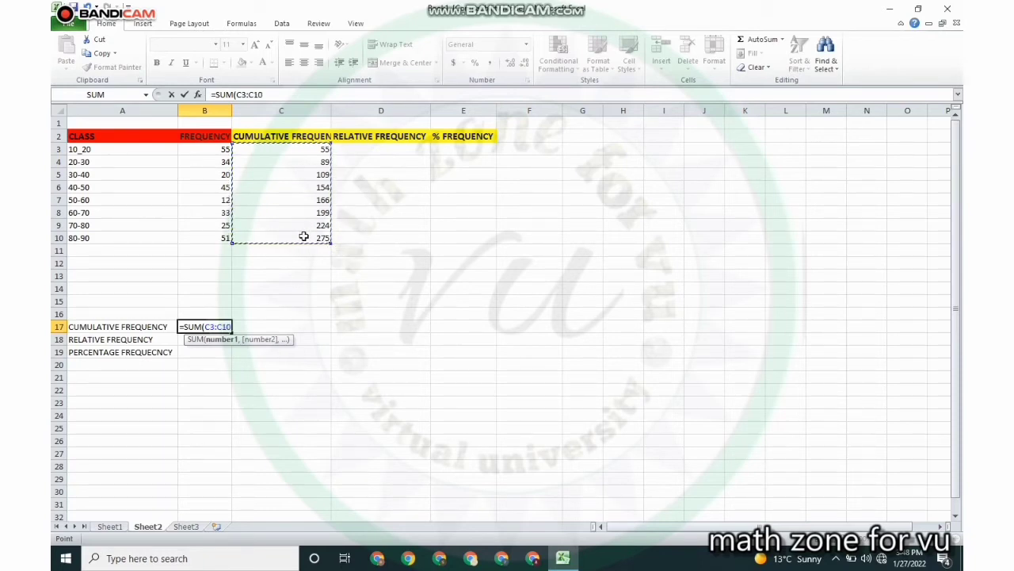
type(")")
key("Return")
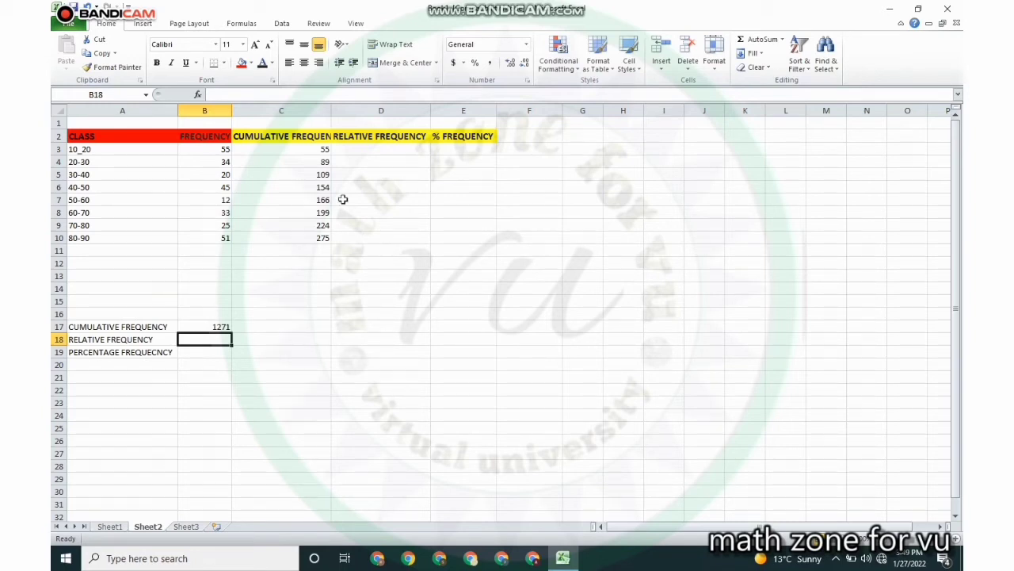
- Enter =B3/B17 in D3 and fill it down to D10
left_click(361, 155)
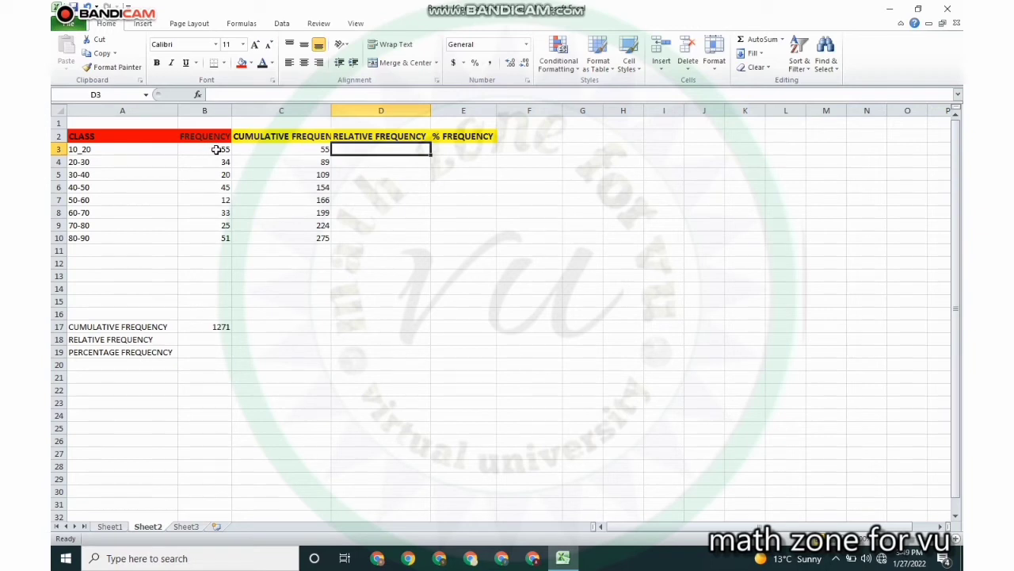
left_click(216, 149)
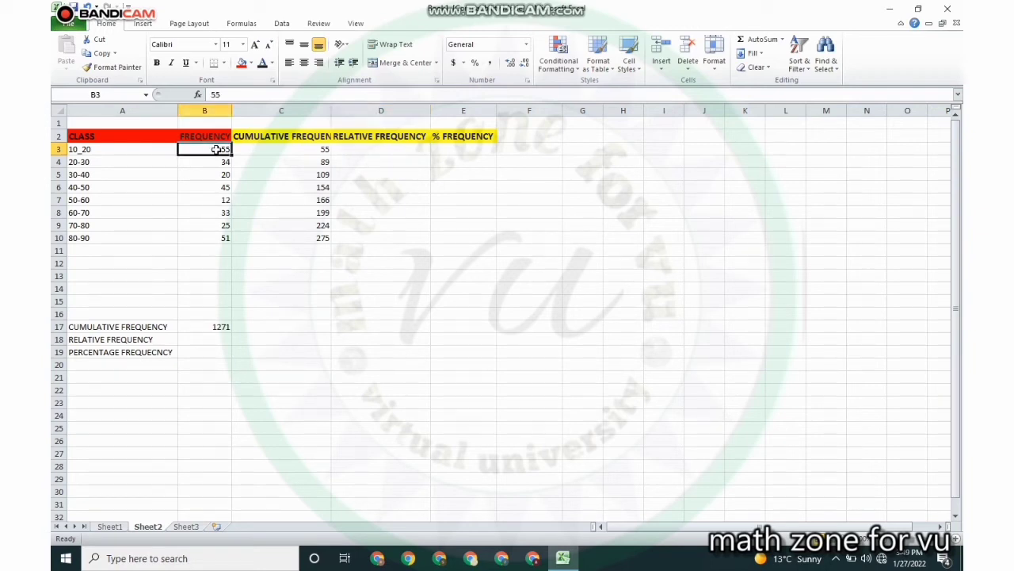
left_click(354, 150)
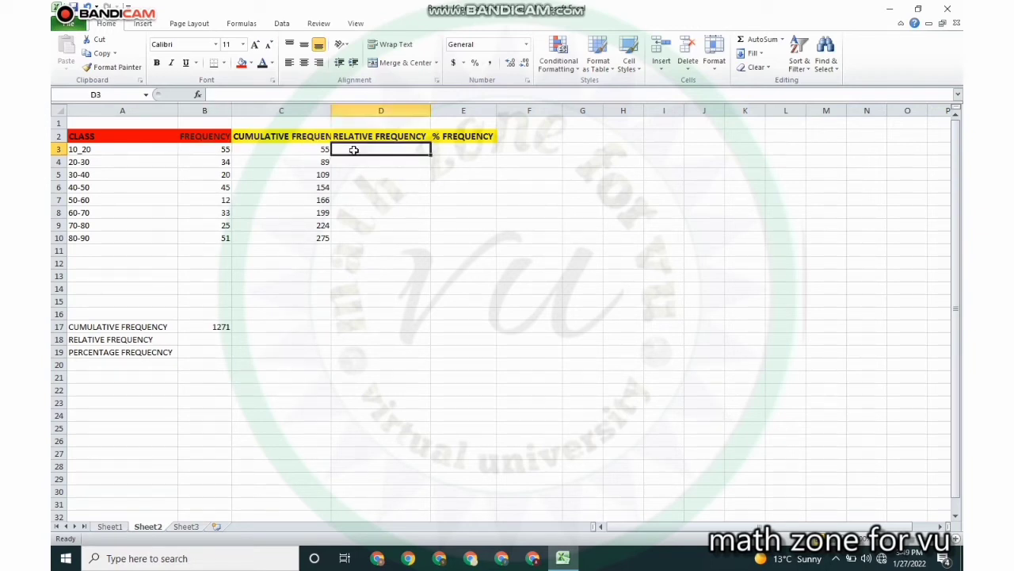
type("=")
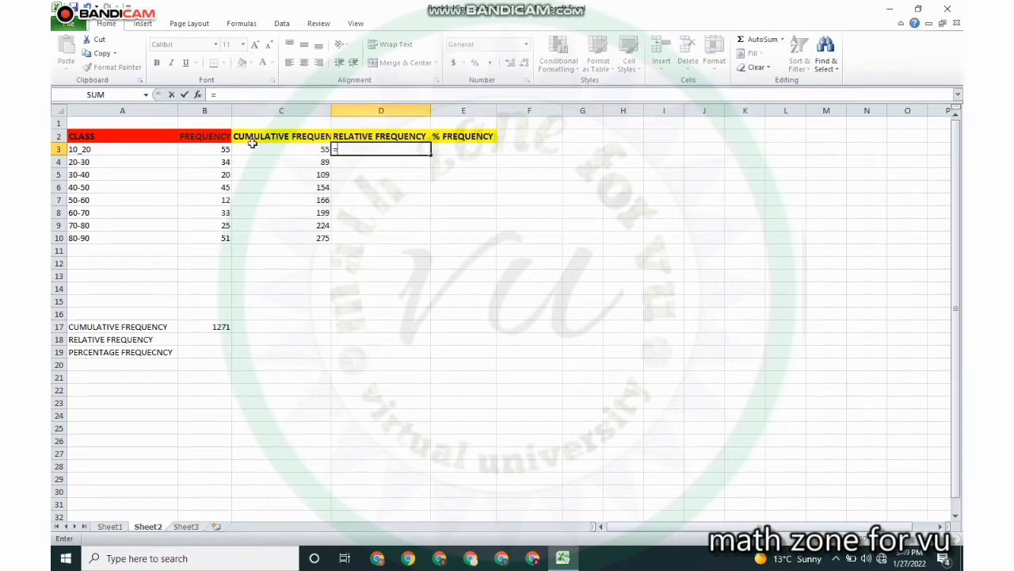
left_click(212, 151)
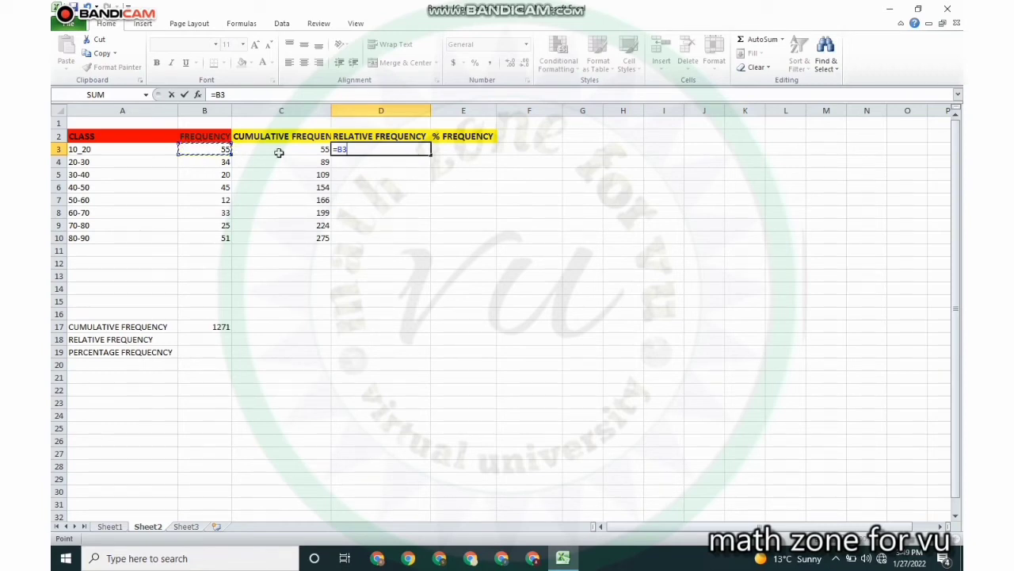
type("/")
left_click(227, 324)
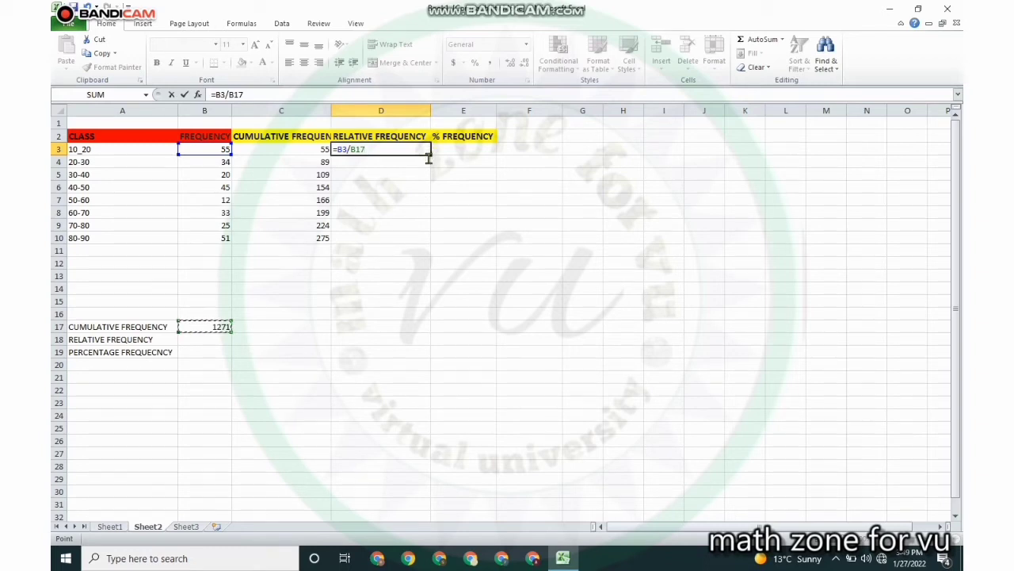
key("ctrl+Return")
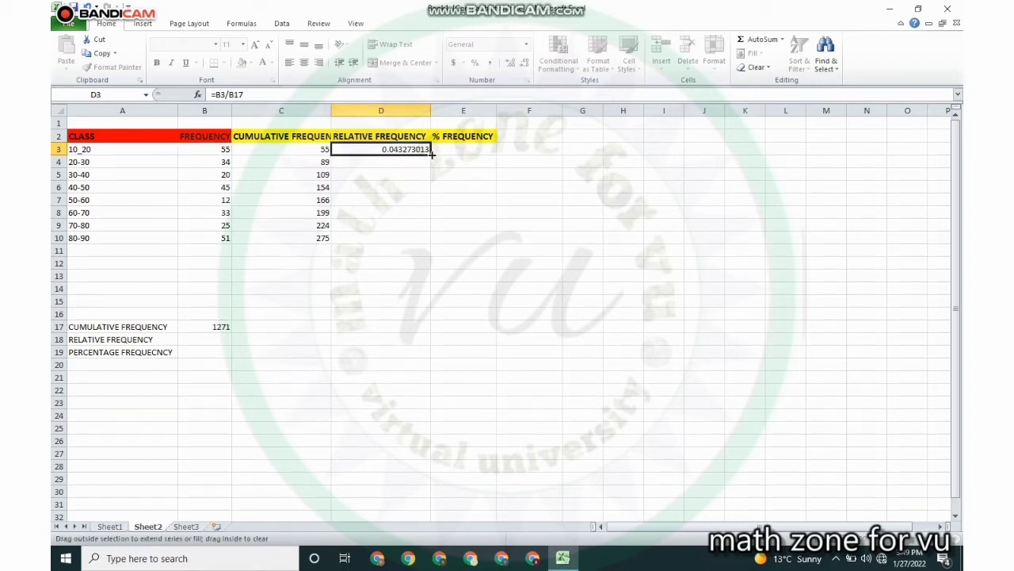
left_click_drag(432, 154, 431, 239)
left_click(381, 250)
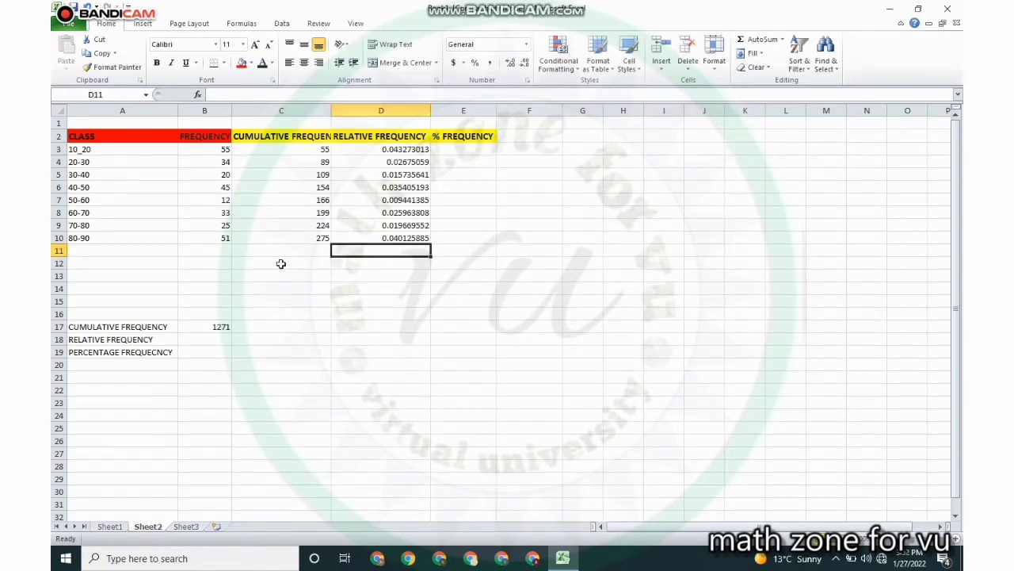
- Enter =D3*100 in E3 and fill it down to E10
left_click(453, 149)
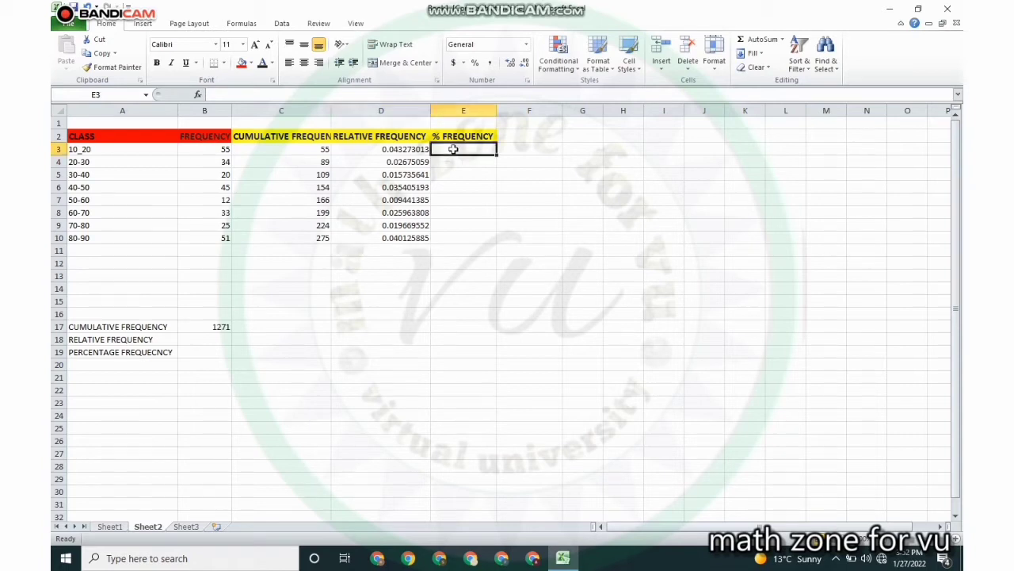
type("=")
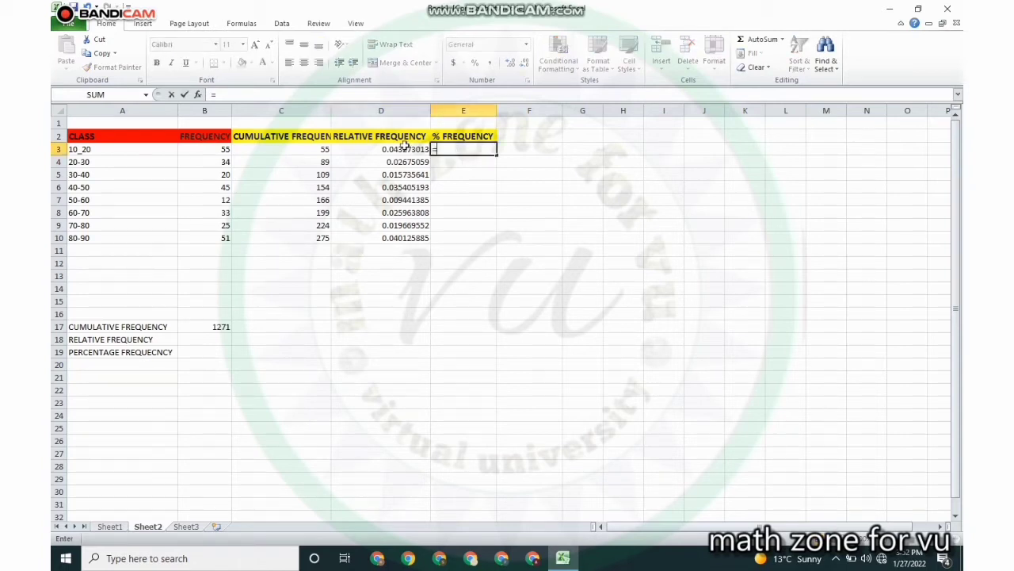
left_click(405, 149)
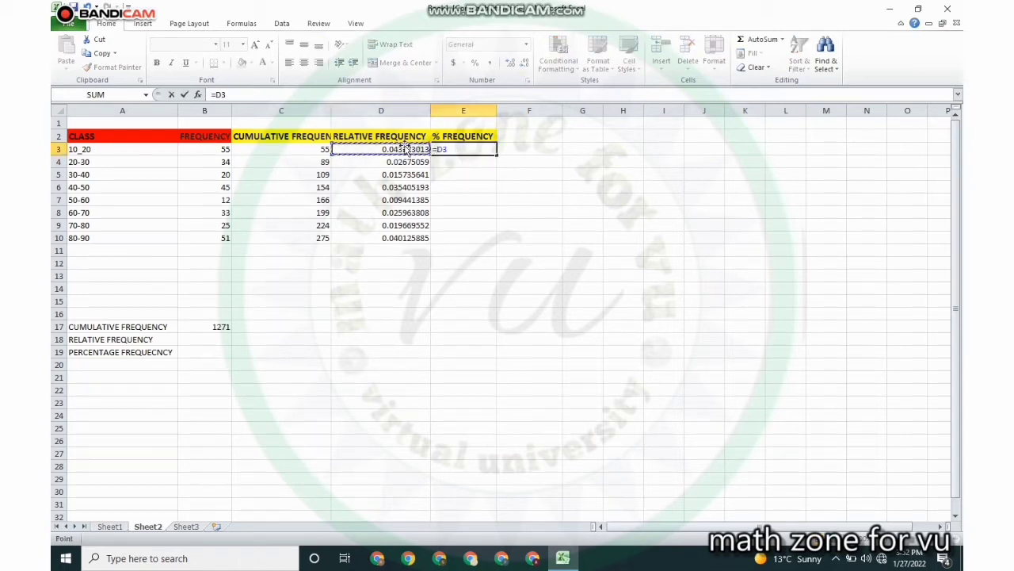
type("*")
type("1")
type("00")
key("Return")
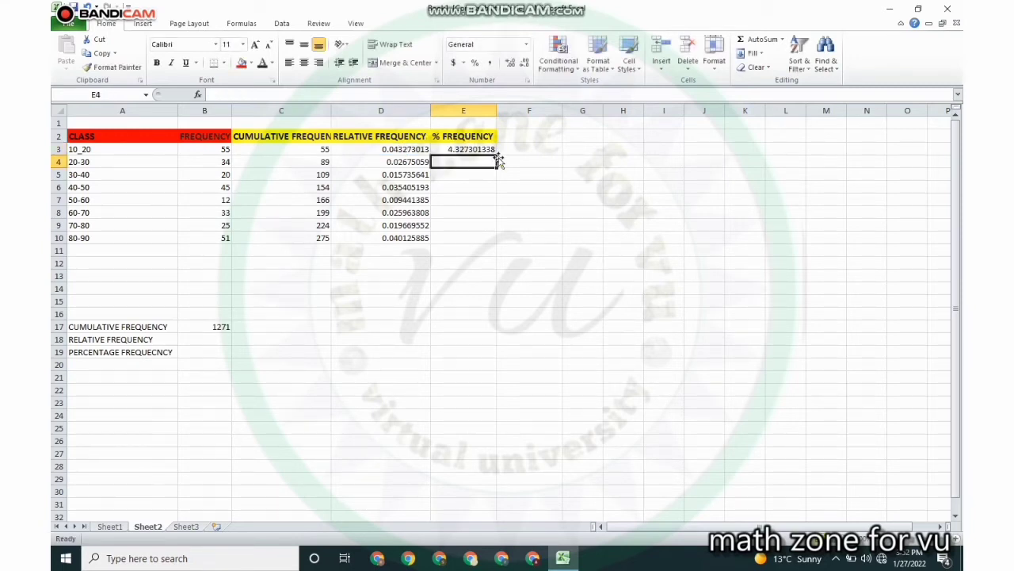
left_click(491, 149)
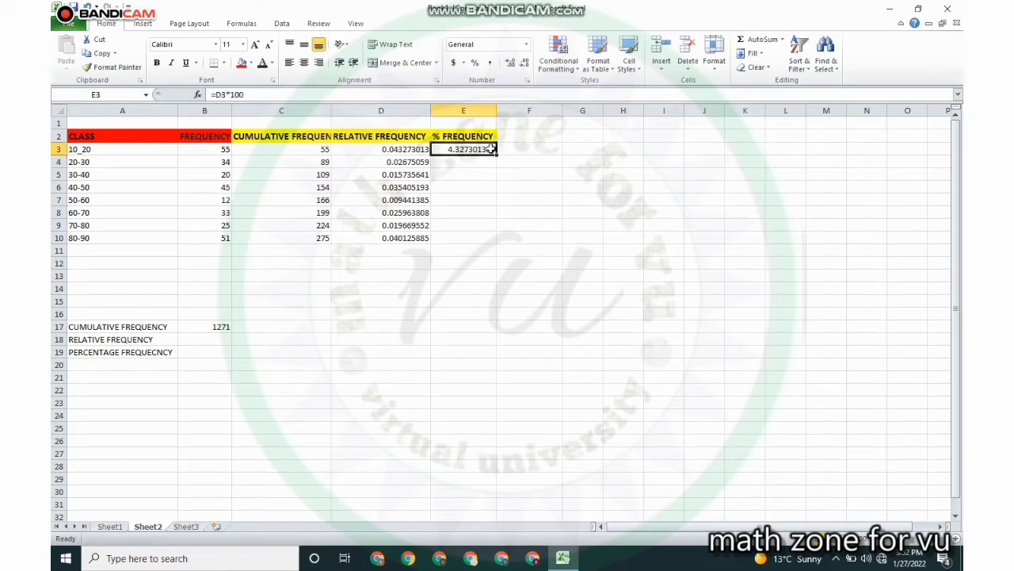
mouse_move(492, 149)
left_mouse_down()
mouse_move(487, 220)
mouse_move(461, 237)
left_mouse_up()
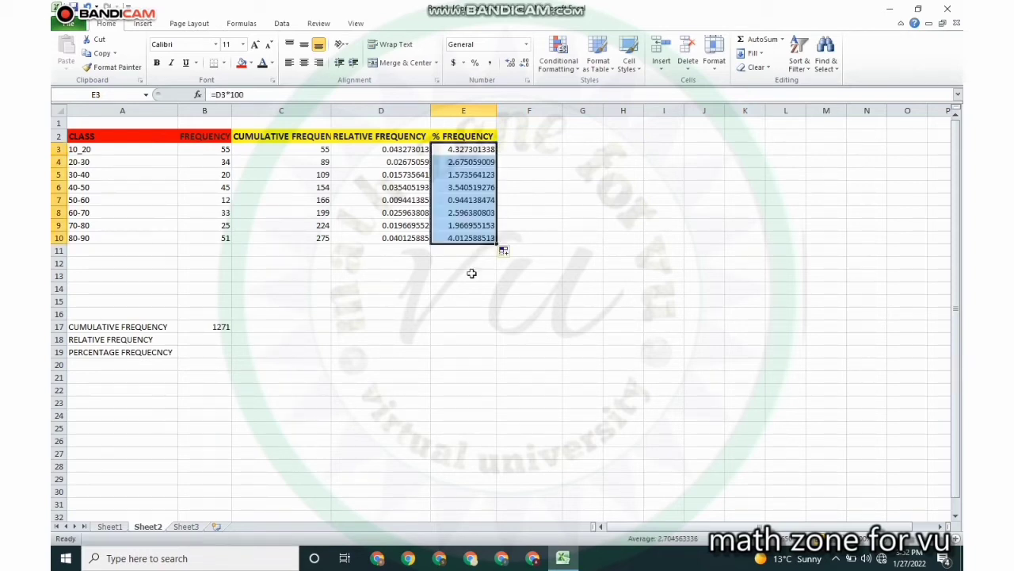
left_click(465, 288)
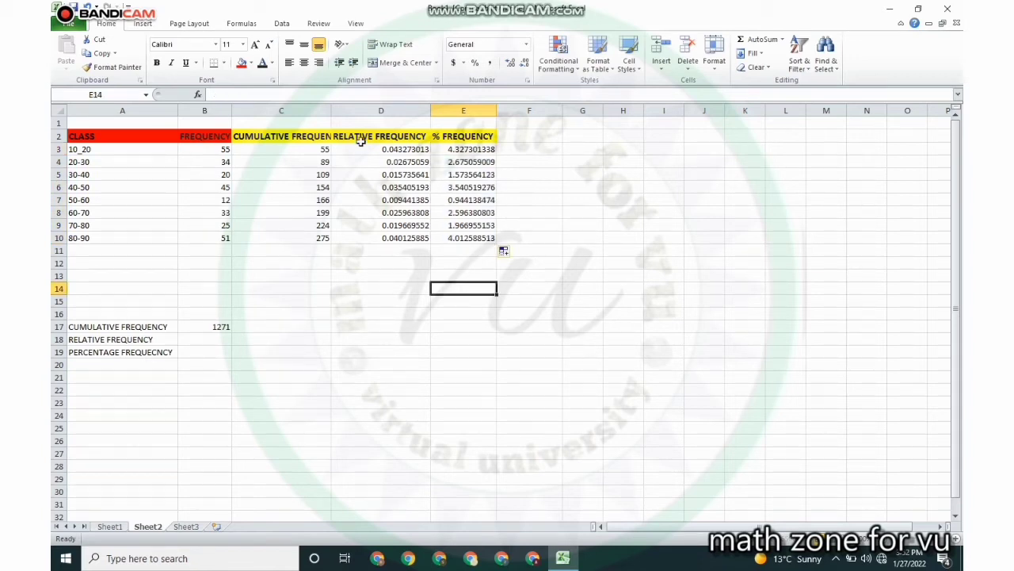
- Enter =SUM(D3:D10) in B18, totalling 0.216365067
left_click(184, 339)
type("=su")
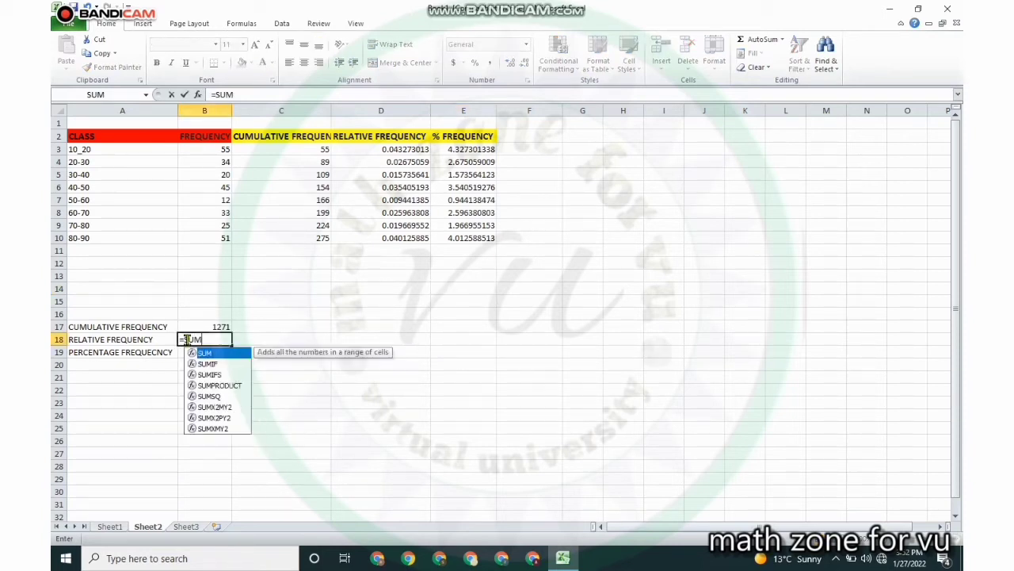
type("m(")
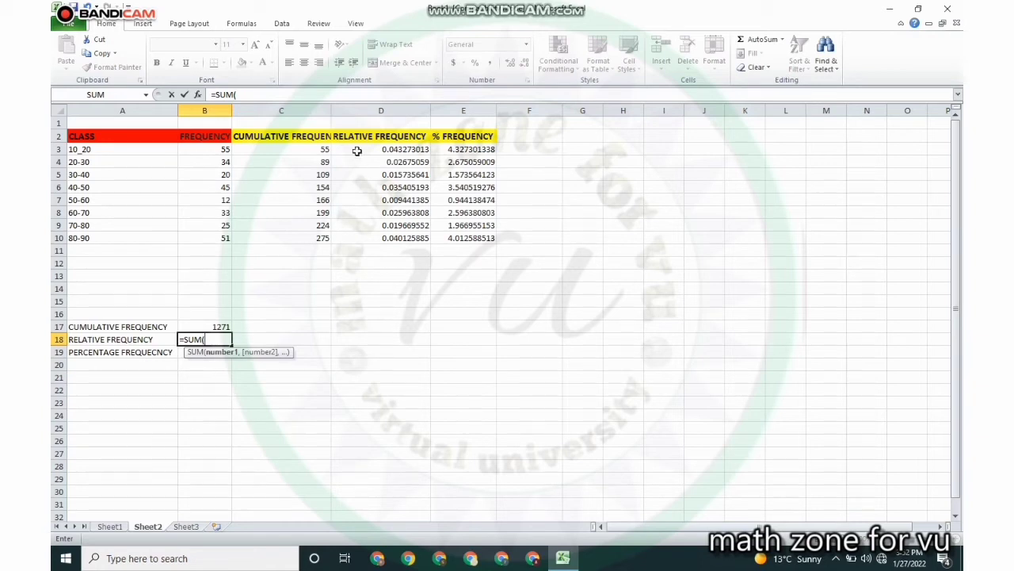
left_click_drag(359, 150, 394, 236)
key("Return")
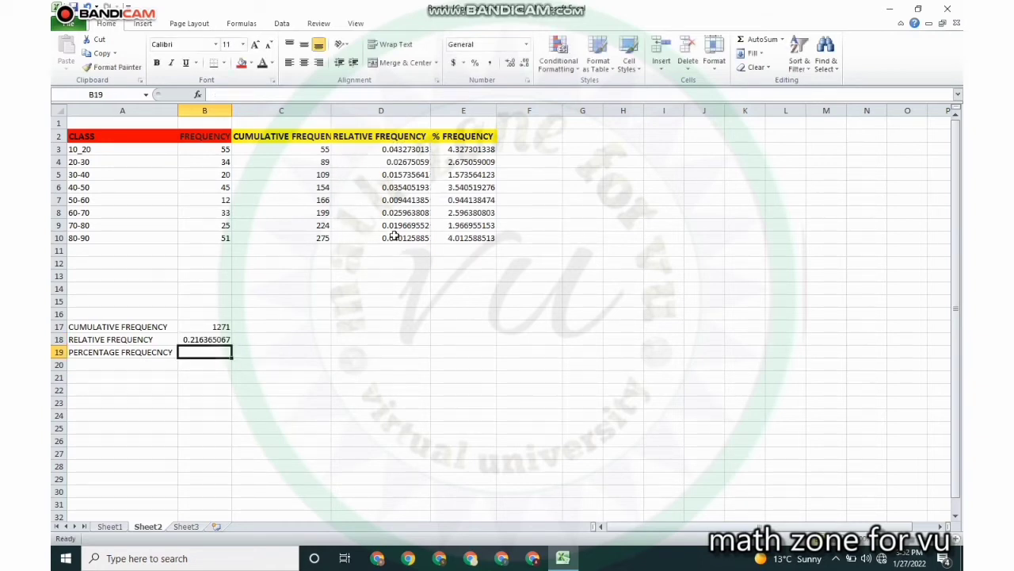
- Enter =SUM(E3:E10) in B19, totalling 21.63650669
type("=")
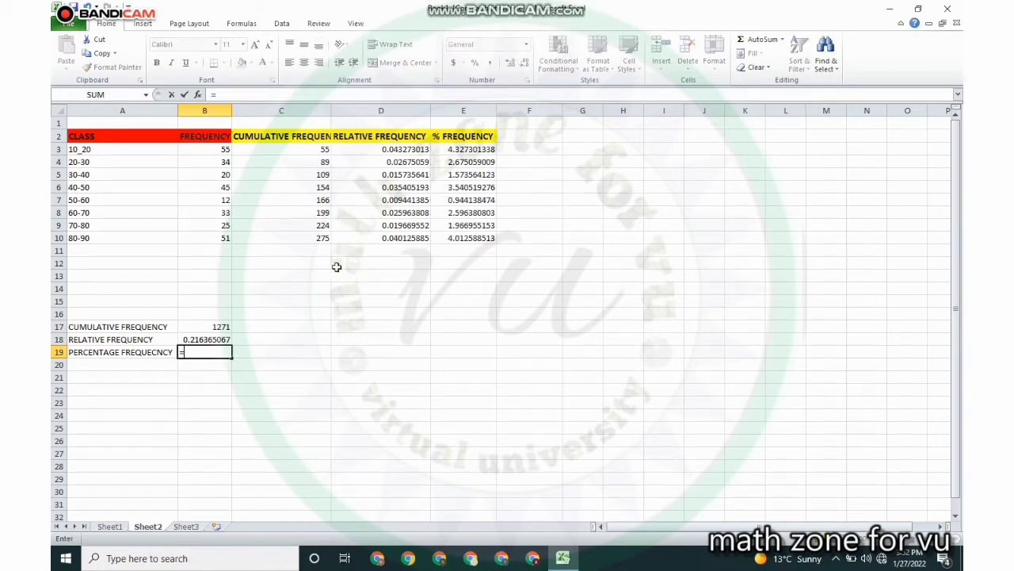
type("sUM")
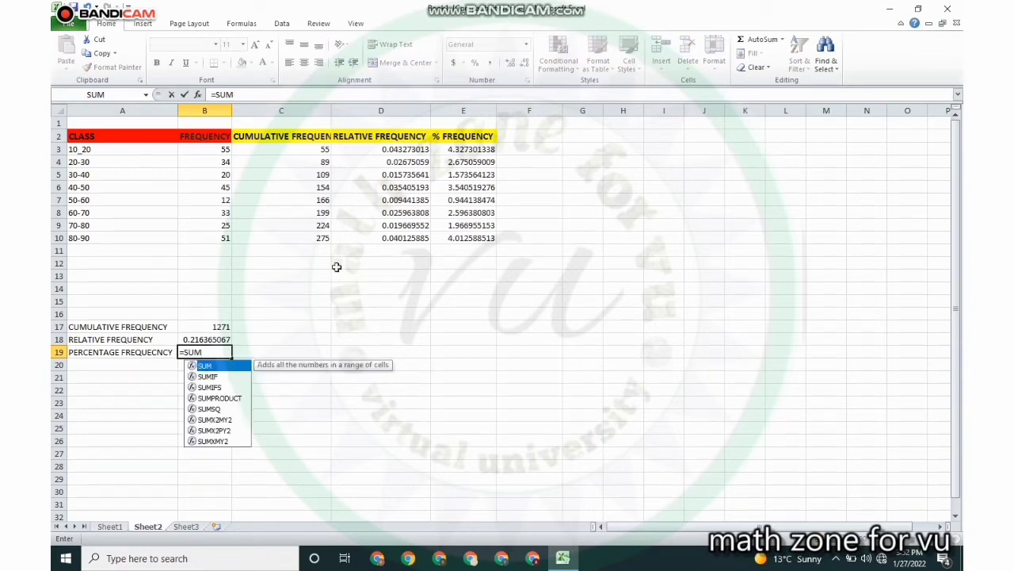
type("(")
mouse_move(458, 150)
left_mouse_down()
mouse_move(480, 195)
mouse_move(480, 246)
left_mouse_up()
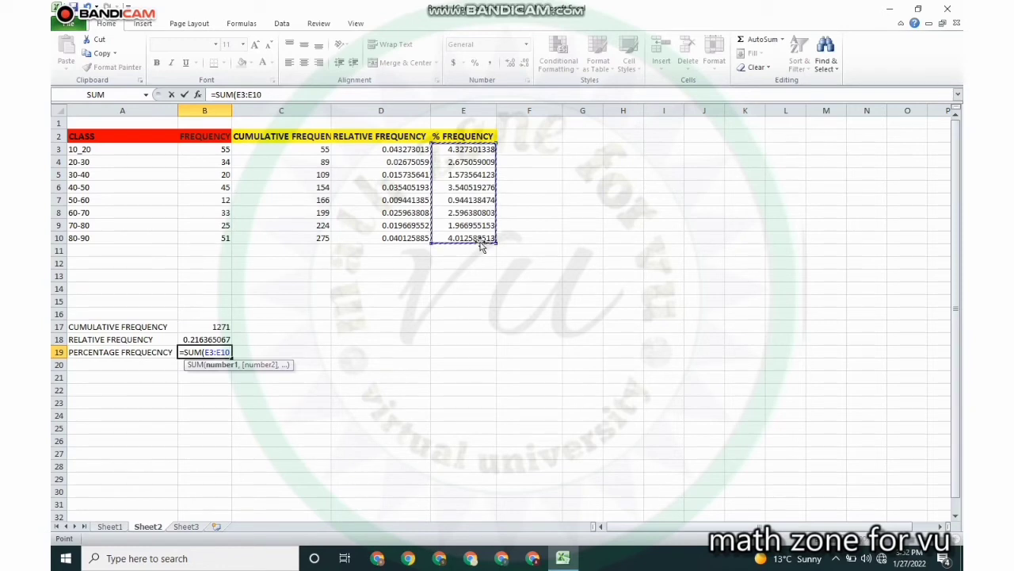
type(")")
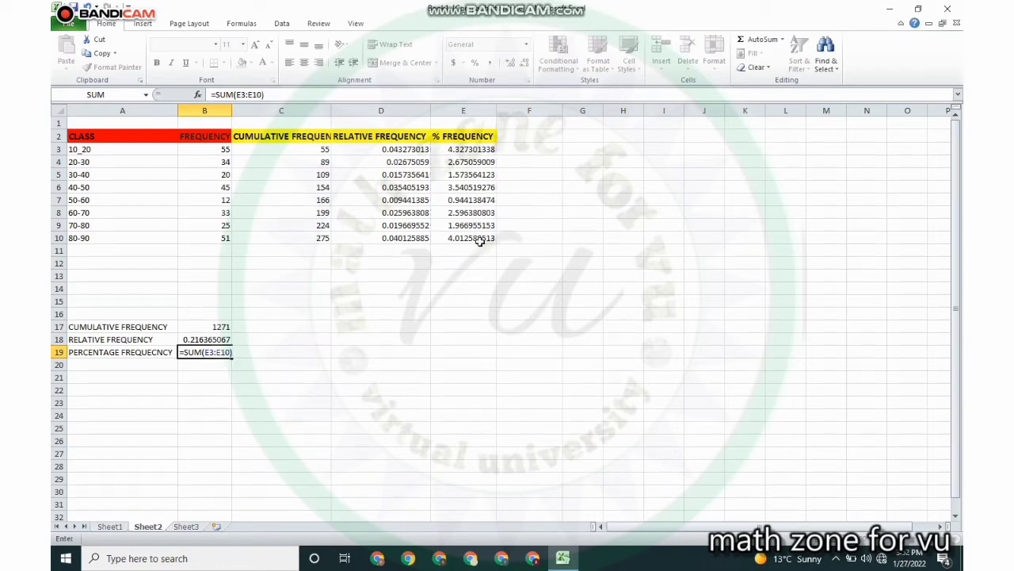
key("Return")
type("=")
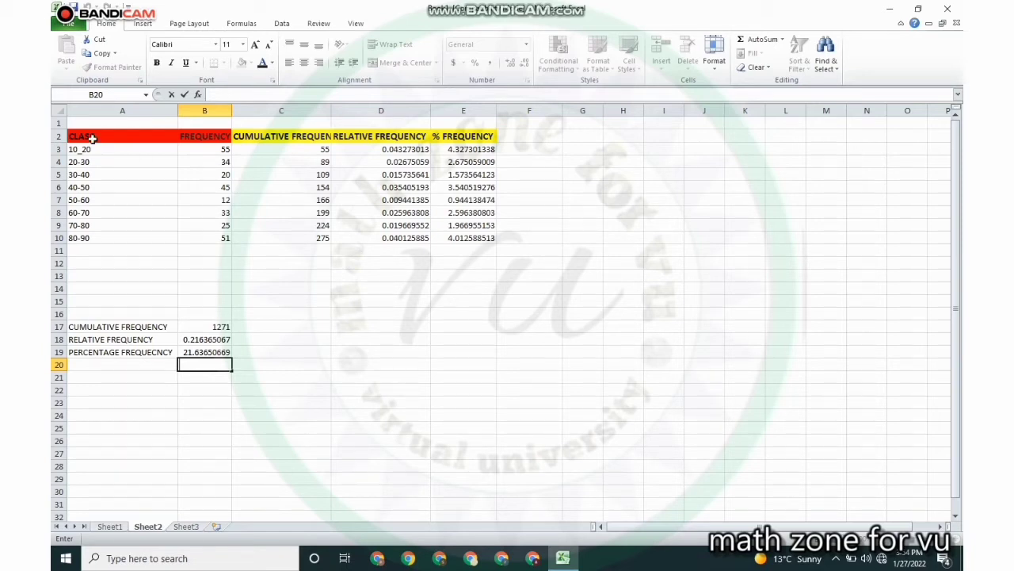
- Insert a 3-D pie chart of the class frequencies, titled FREQUENCY, beside the table
left_click(61, 136)
mouse_move(104, 161)
left_mouse_down()
mouse_move(73, 134)
mouse_move(118, 151)
mouse_move(204, 237)
left_mouse_up()
left_click(227, 290)
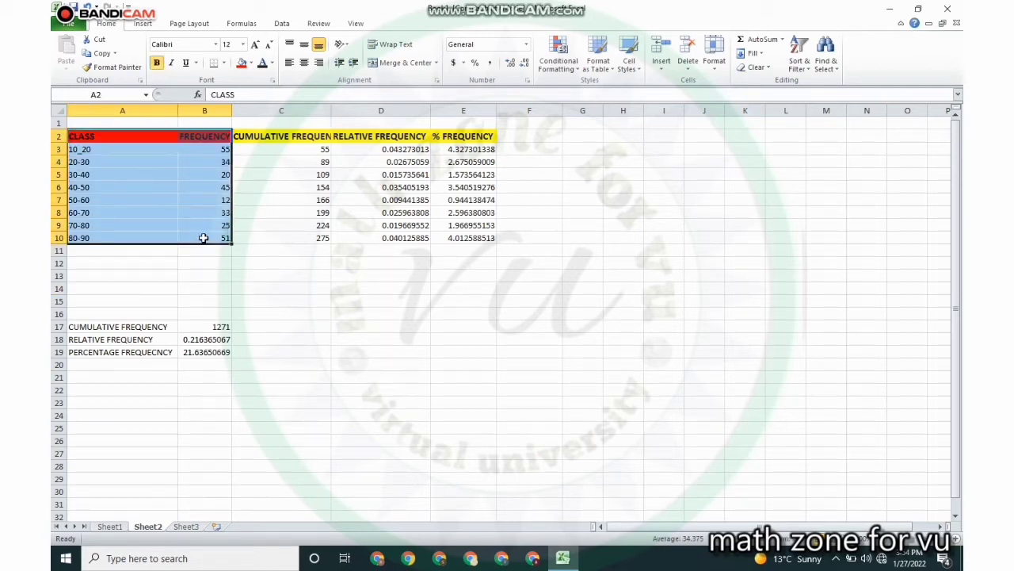
left_click(143, 24)
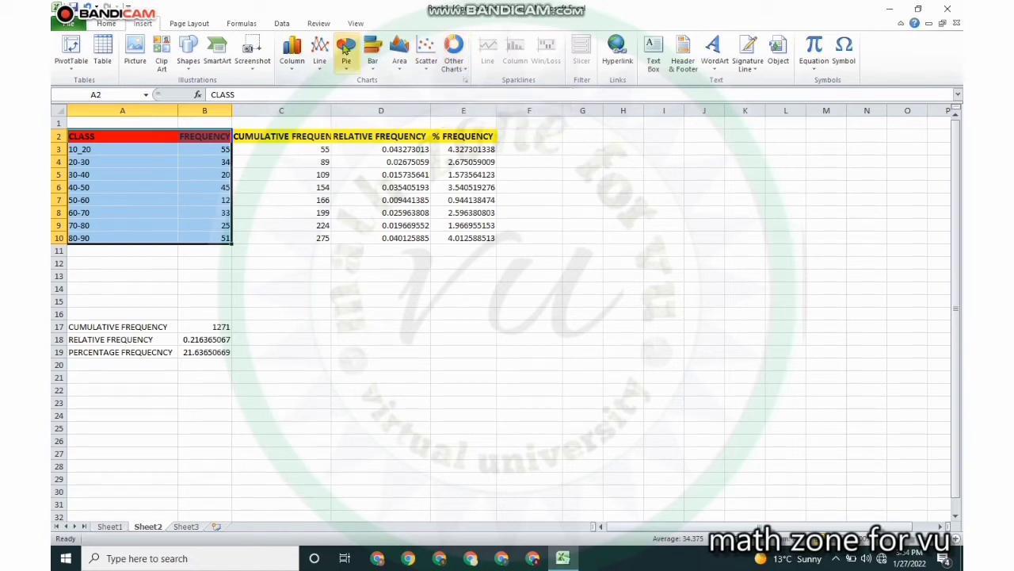
left_click(346, 54)
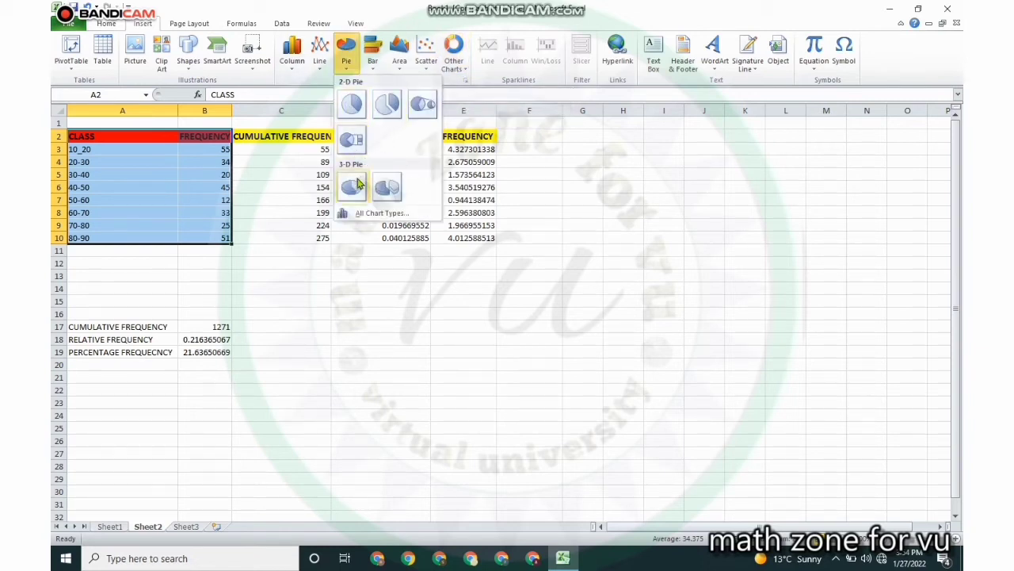
left_click(356, 184)
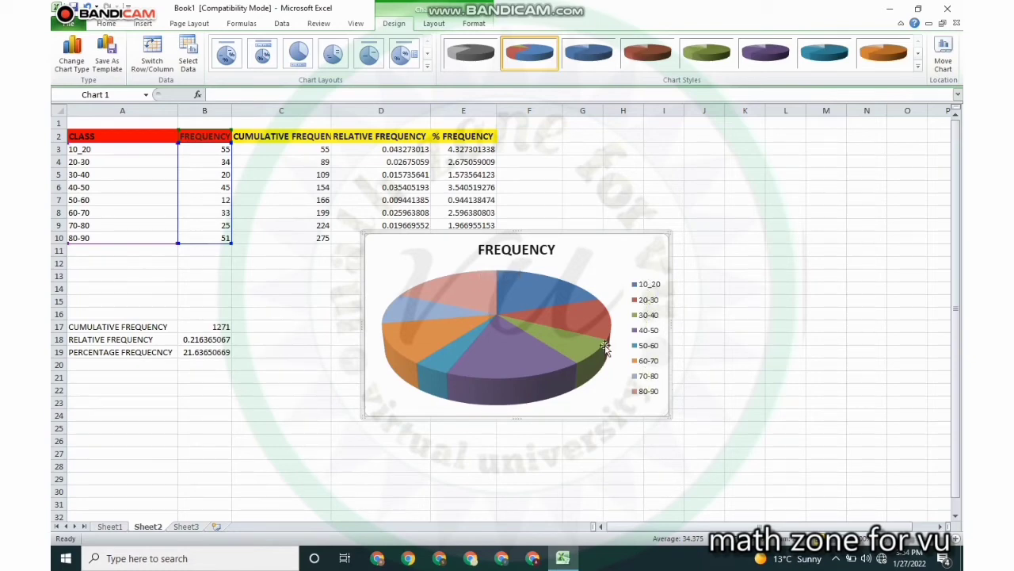
- Restyle the pie in green shades with a bottom-legend, label-free layout, then open Change Chart Type
left_click(301, 57)
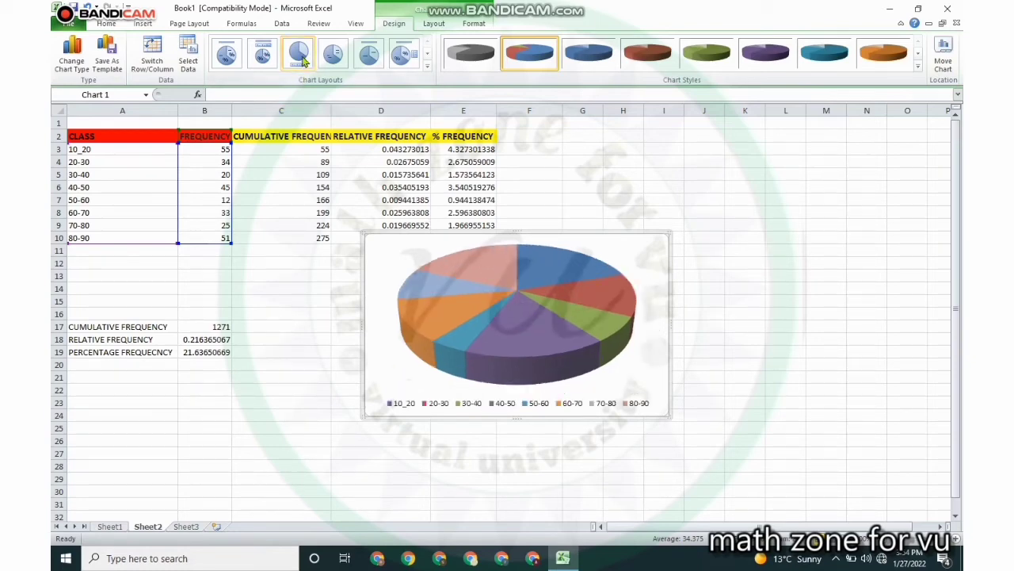
left_click(396, 66)
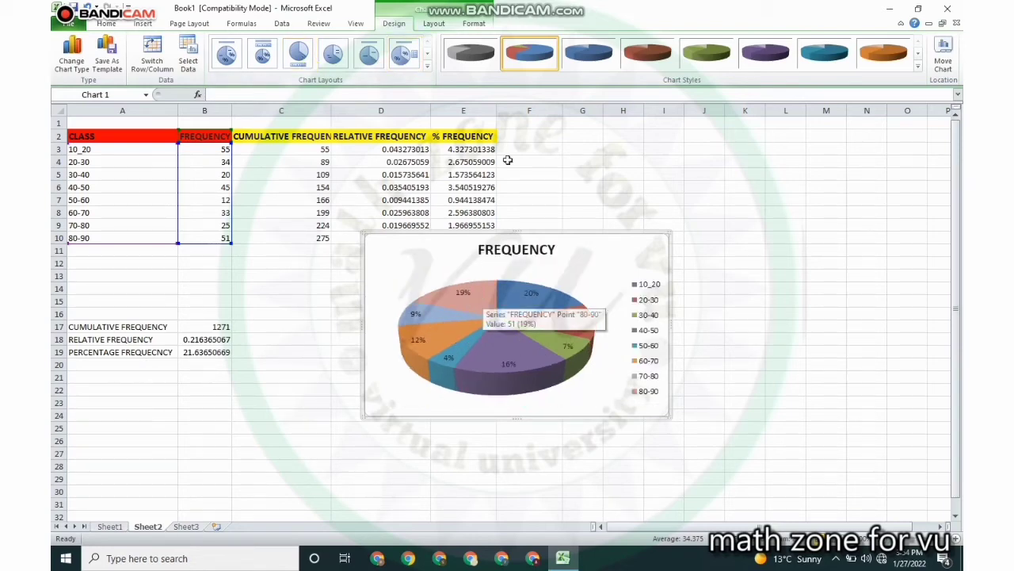
left_click(701, 52)
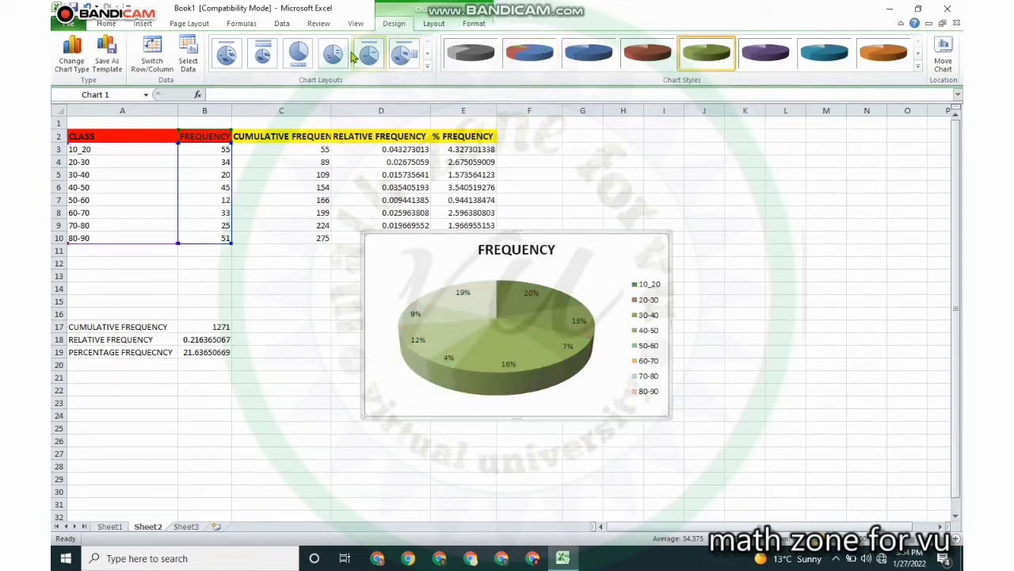
left_click(370, 54)
left_click(313, 54)
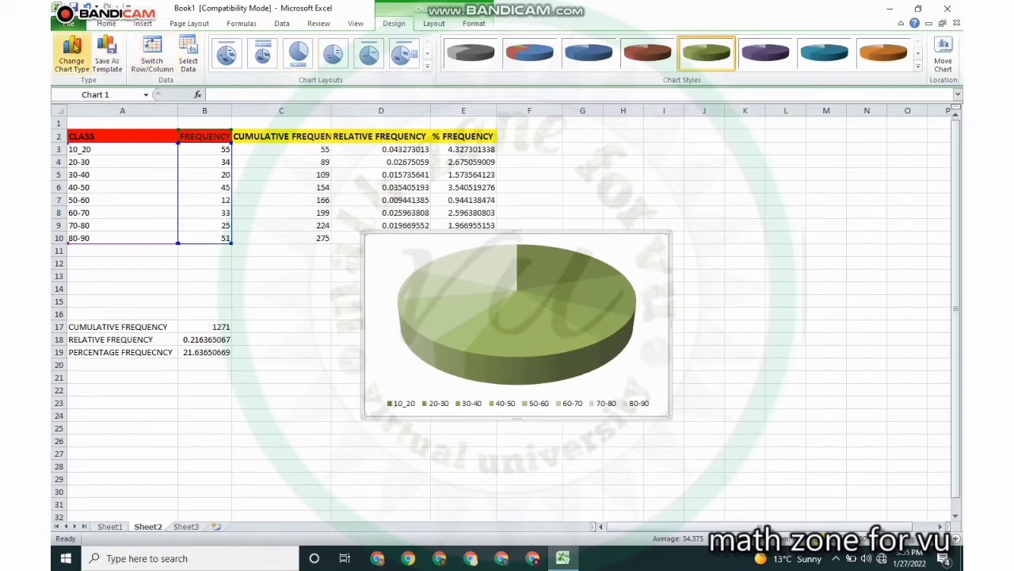
left_click(72, 52)
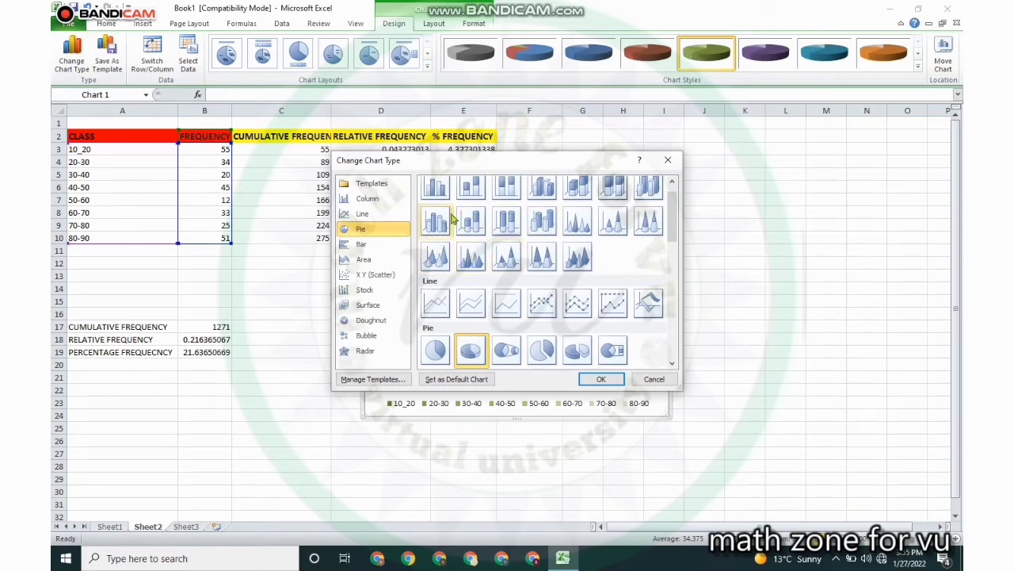
- Convert the pie chart into a 3-D cone column chart and select its plot area
left_click(386, 199)
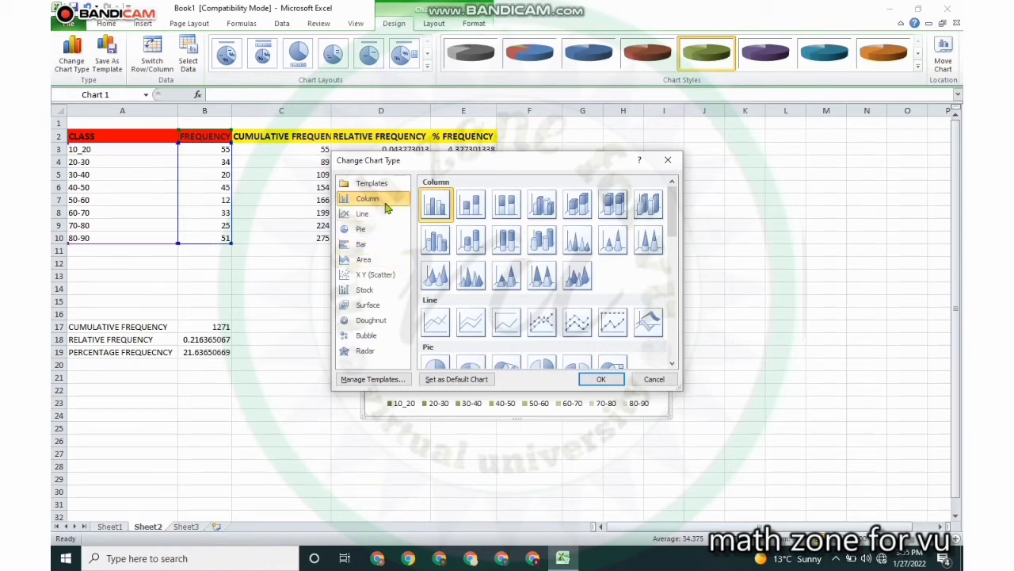
left_click(468, 284)
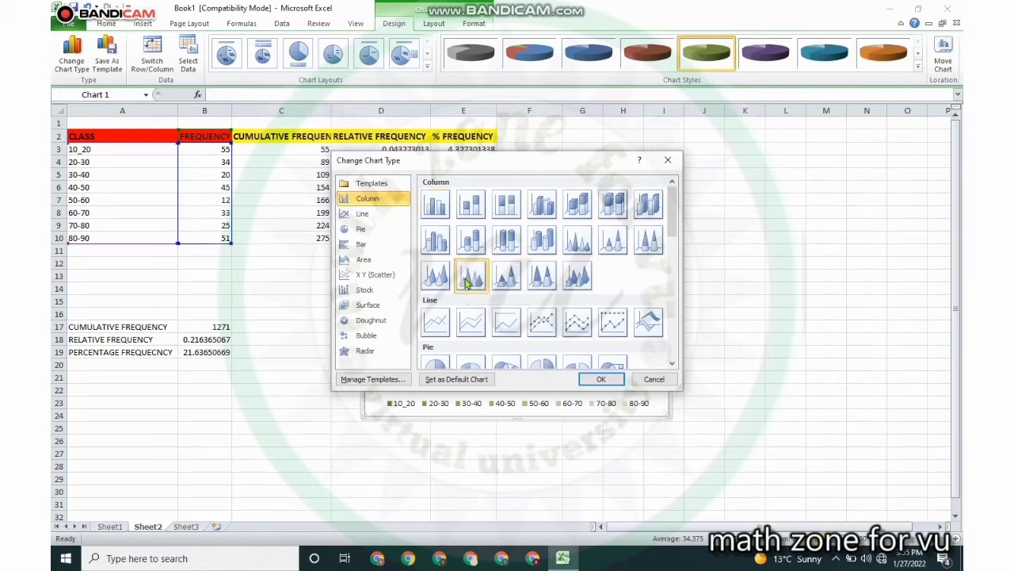
left_click(601, 380)
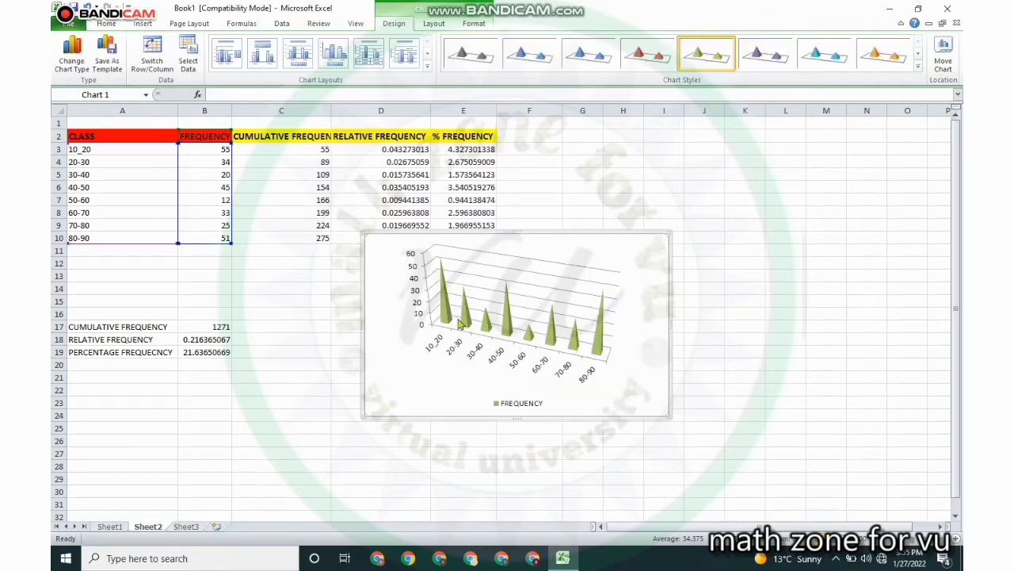
left_click(543, 287)
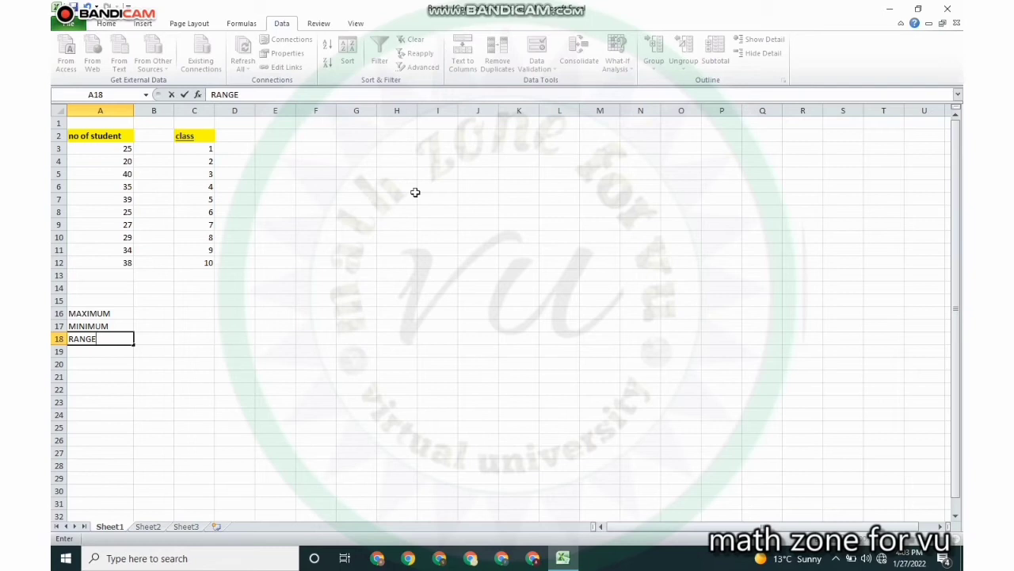
- Enter =MAX(A3:A12) beside the MAXIMUM label, giving 40
left_click(160, 322)
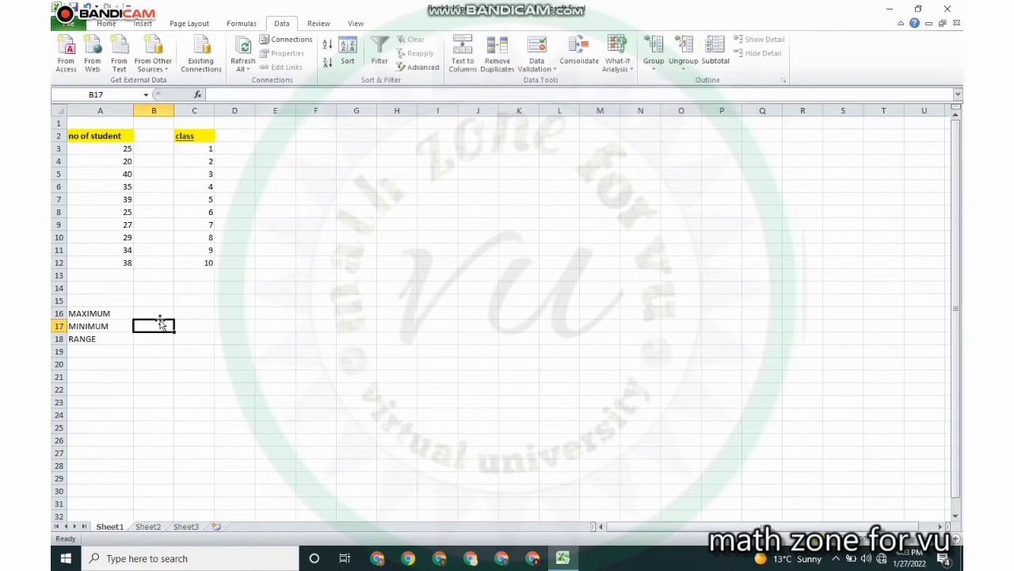
left_click(163, 314)
type("=")
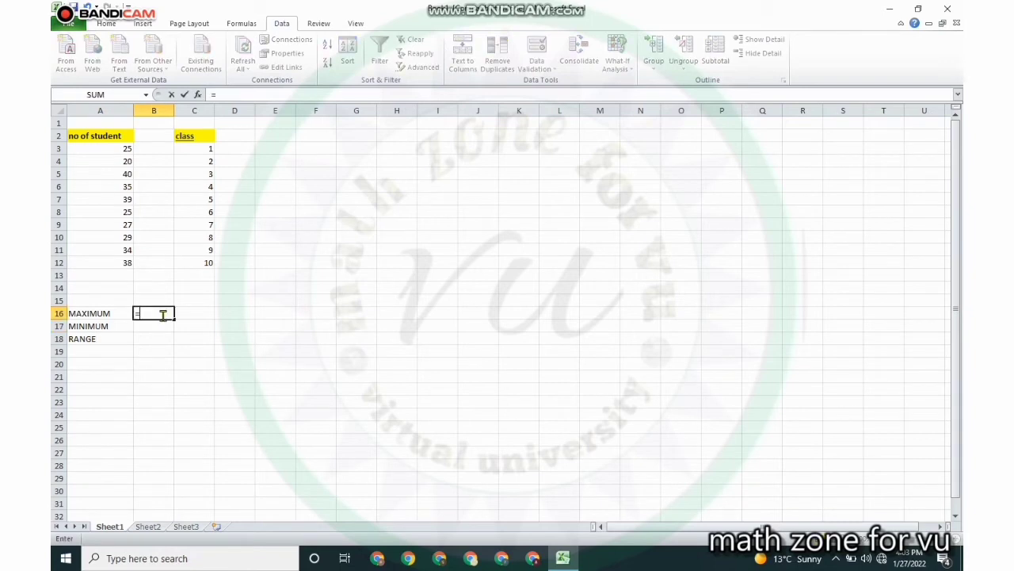
type("MAX")
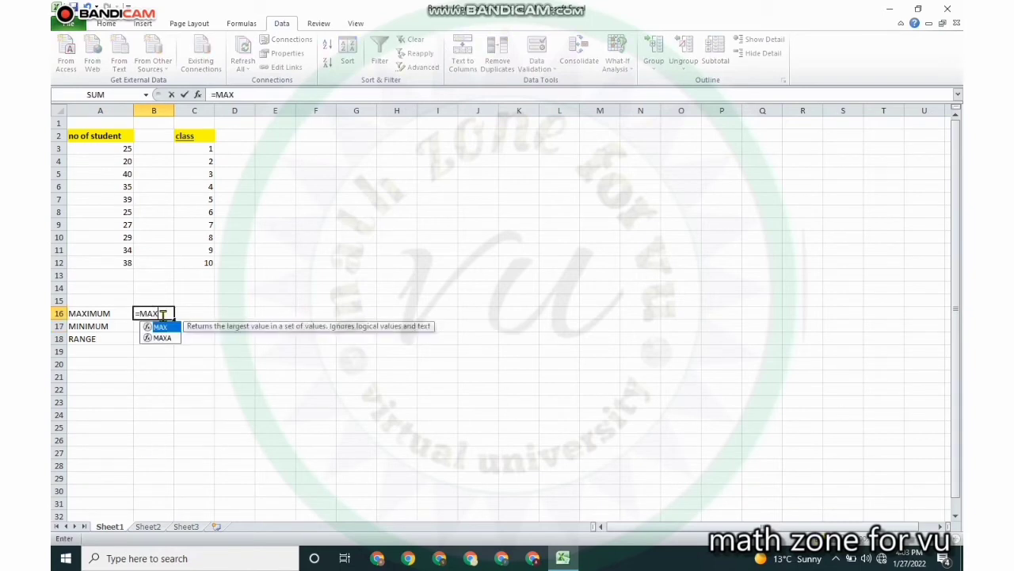
type("(")
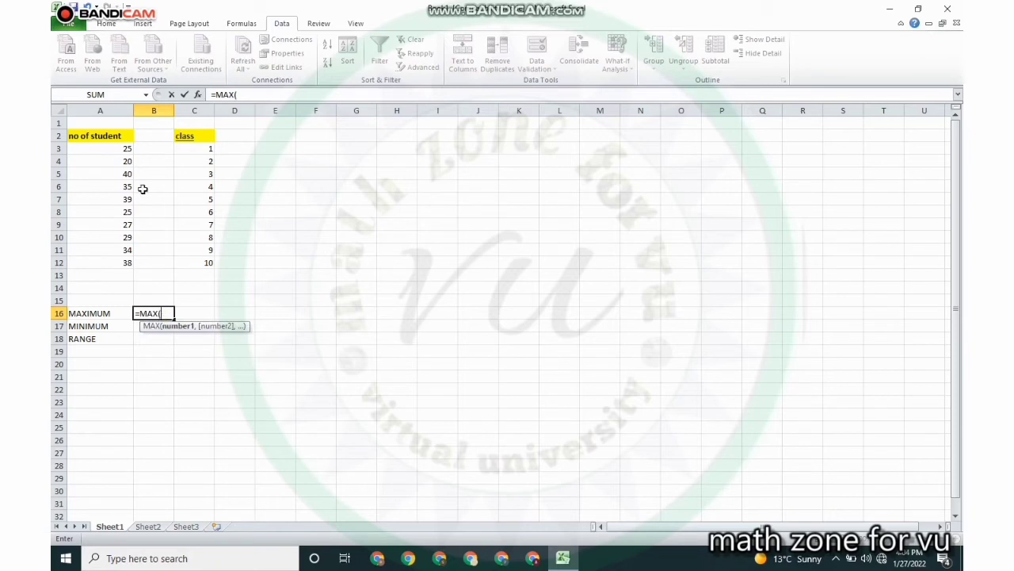
left_click(105, 149)
left_click_drag(105, 149, 118, 263)
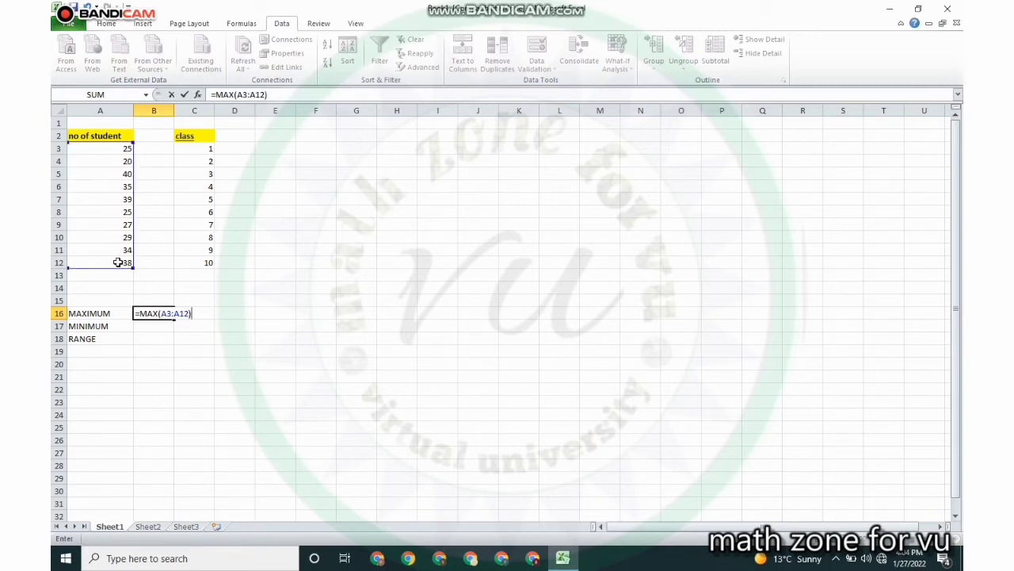
key("Return")
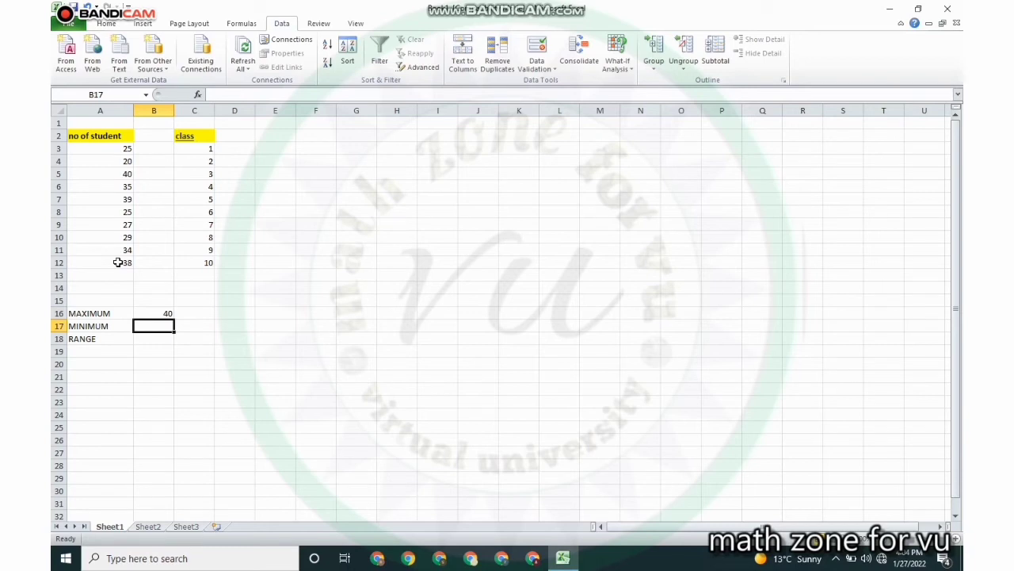
- Enter =MIN(A3:A12) beside the MINIMUM label, giving 20
type("=")
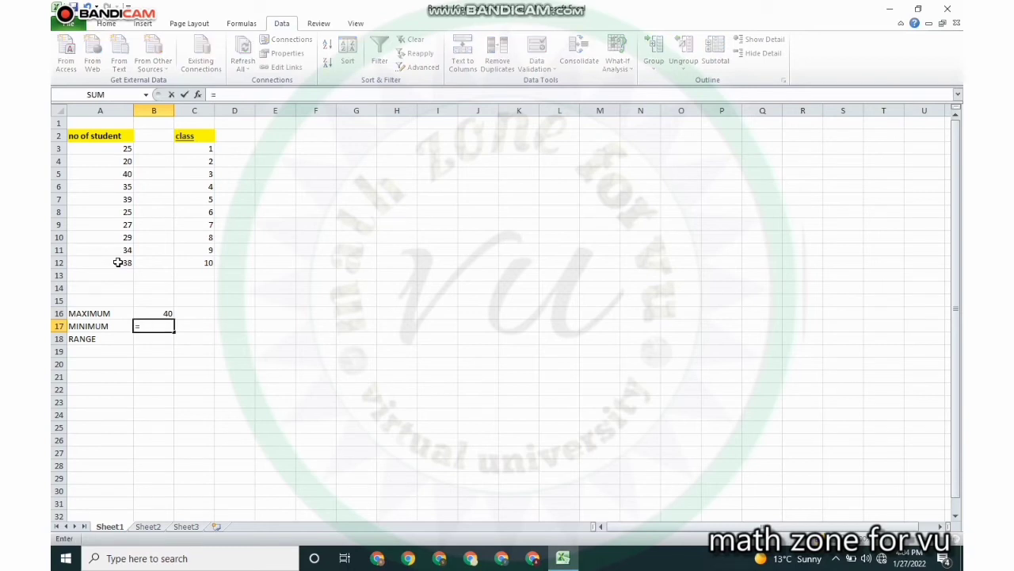
type("MIN")
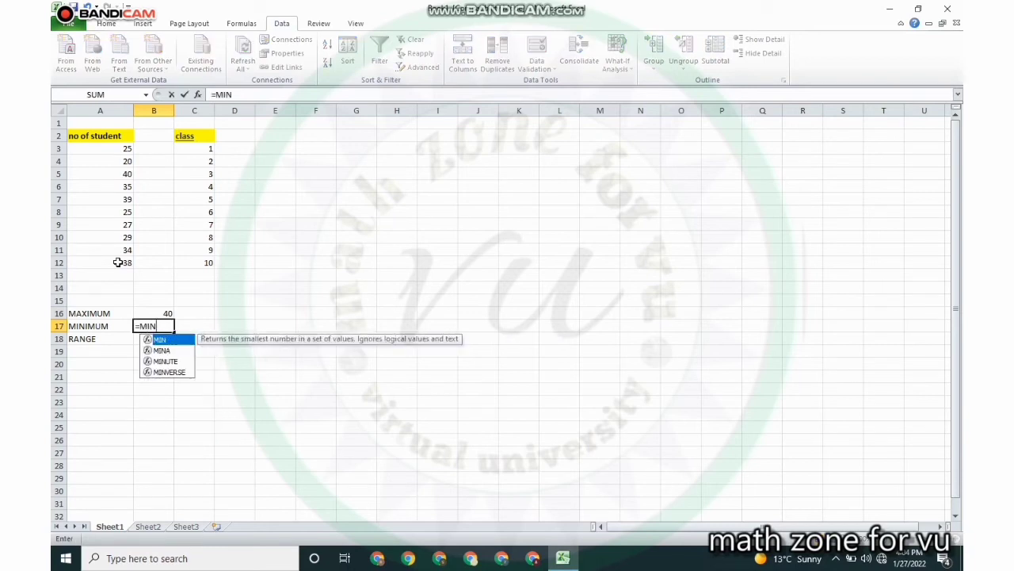
type("(")
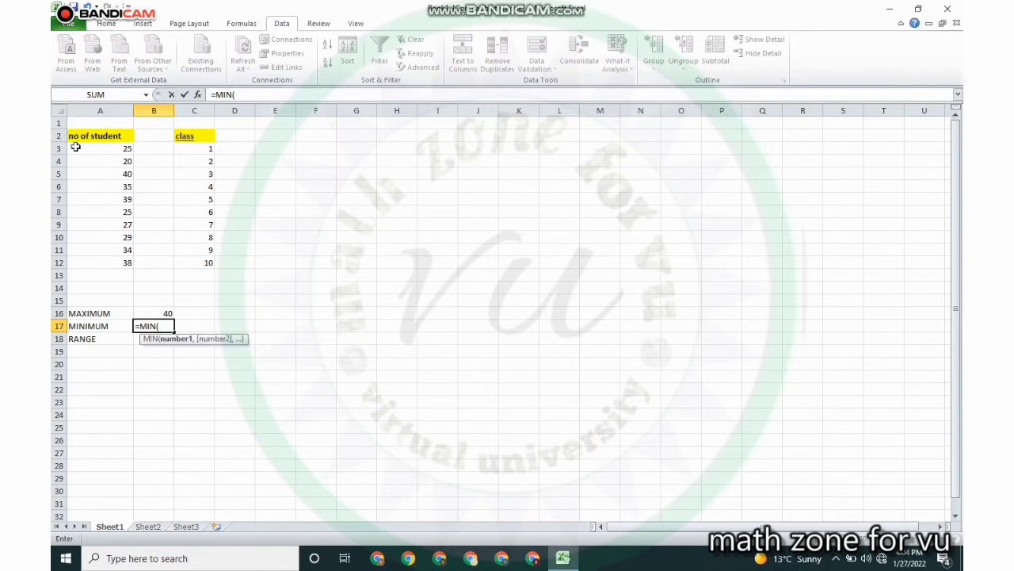
left_click_drag(91, 153, 118, 260)
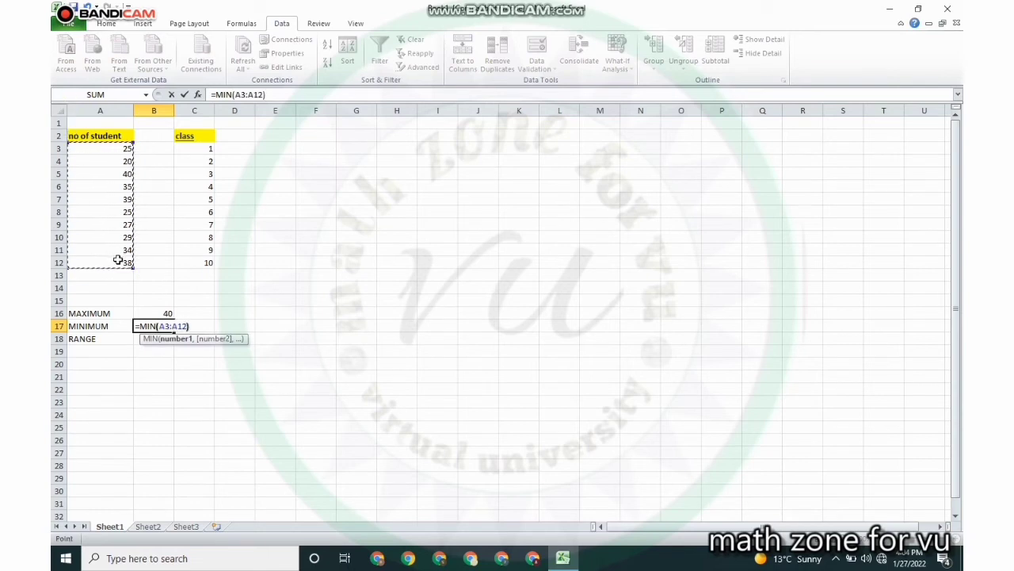
type(")")
key("Return")
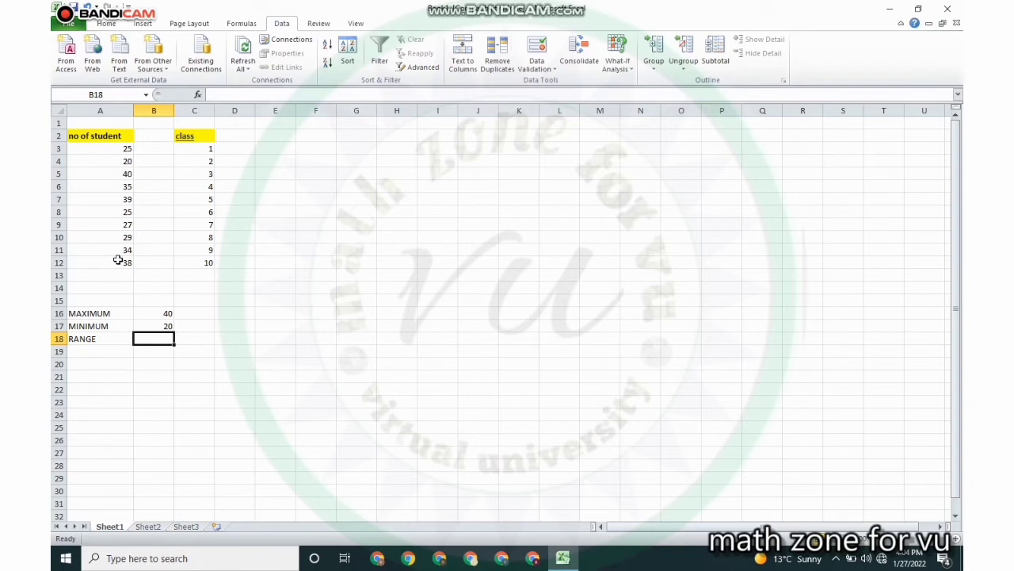
- Compute the range as maximum minus minimum (=B16-B17), giving 20
type("=")
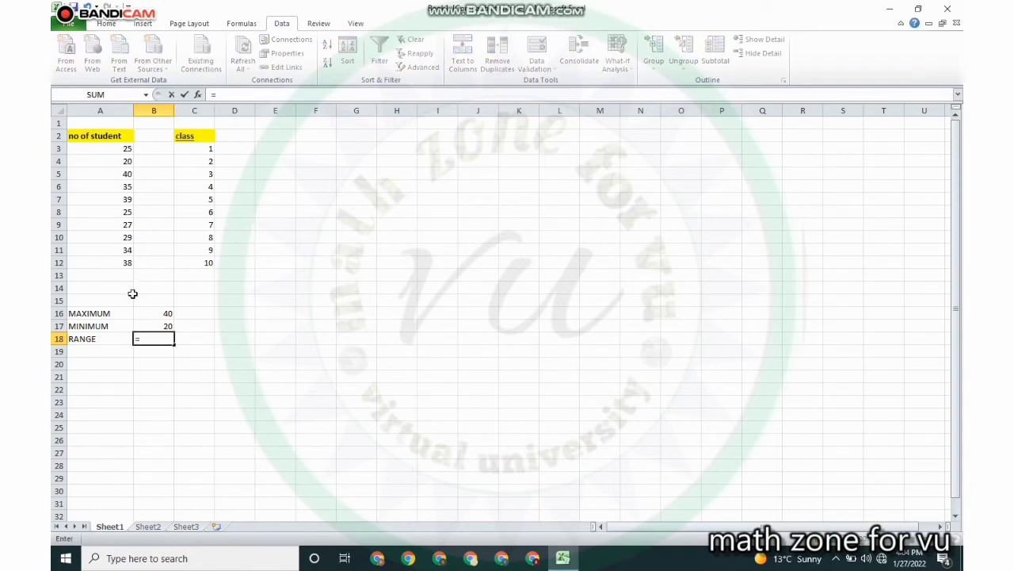
left_click(149, 315)
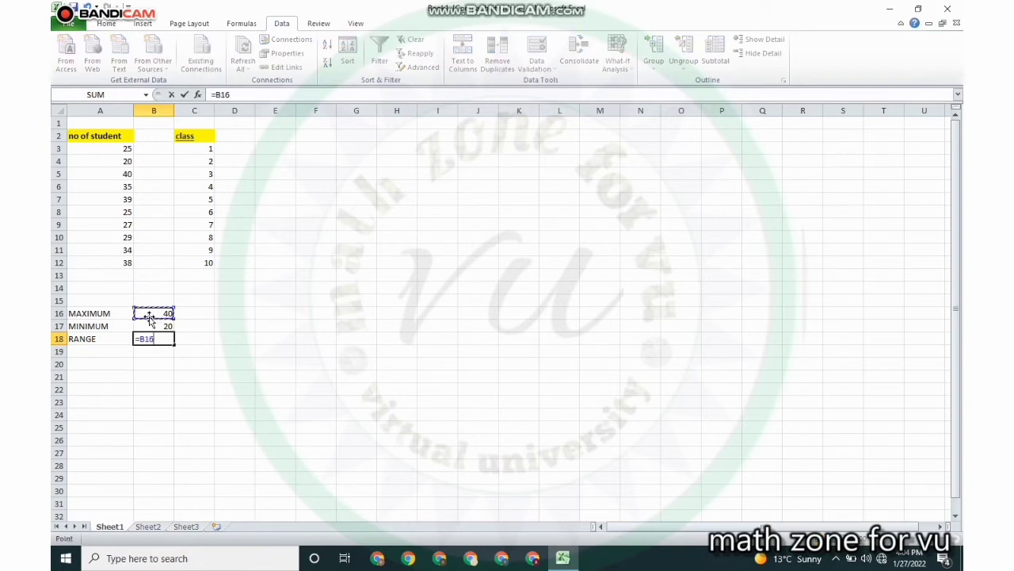
type("-")
left_click(150, 325)
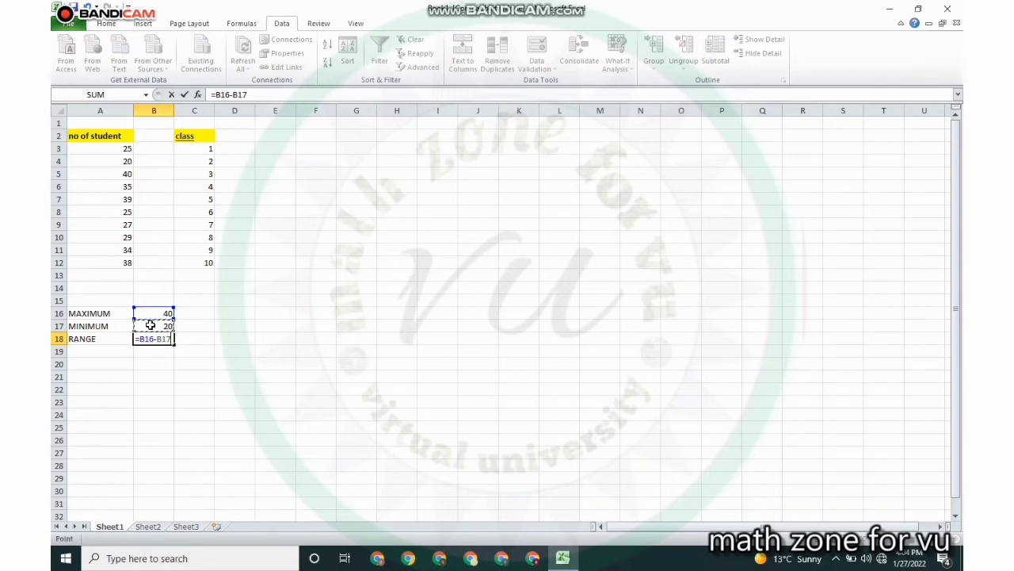
key("Return")
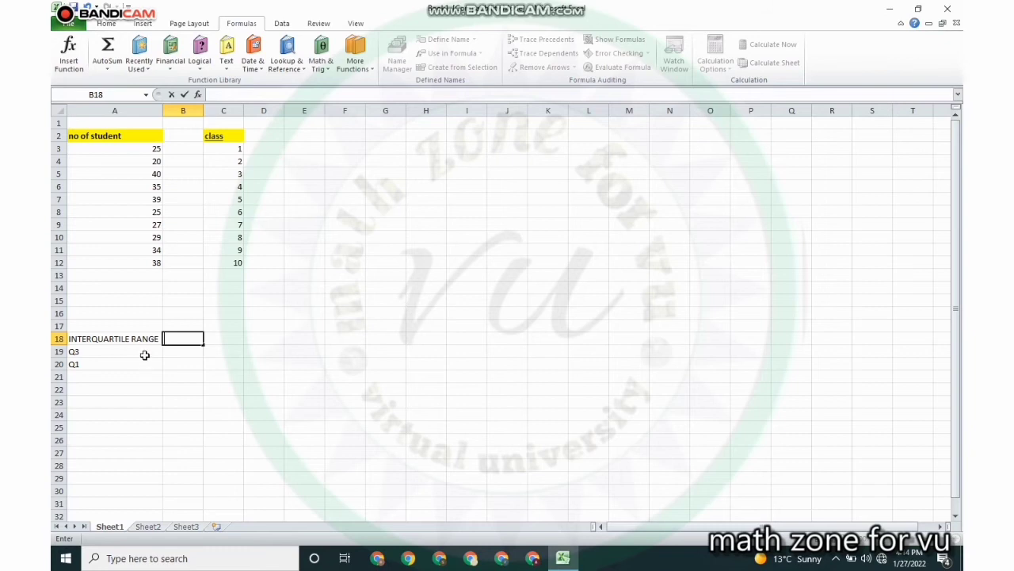
- Start a formula beside Q3 and pick the QUARTILE function through Insert Function
left_click(179, 351)
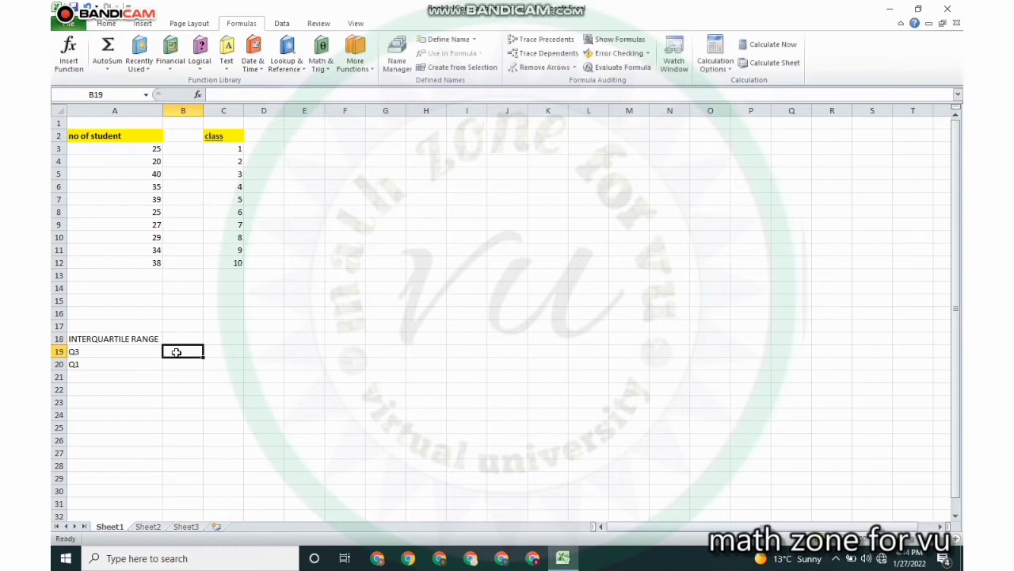
type("=")
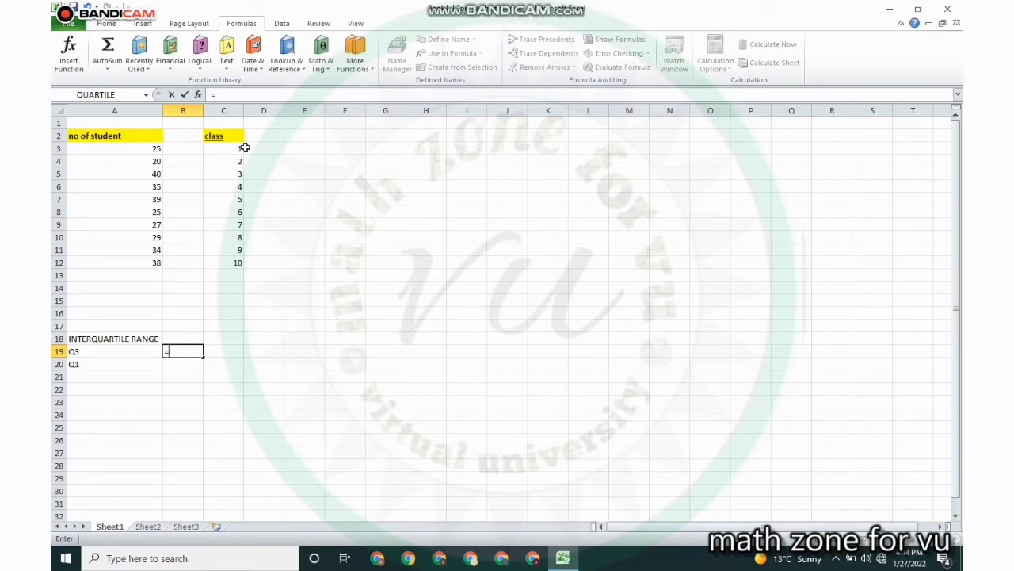
left_click(69, 63)
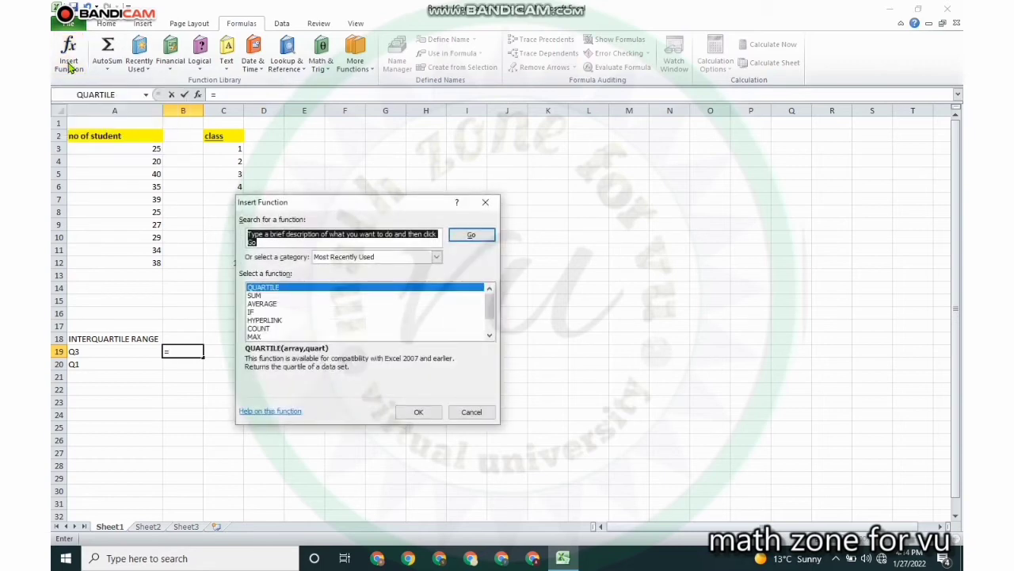
left_click(349, 241)
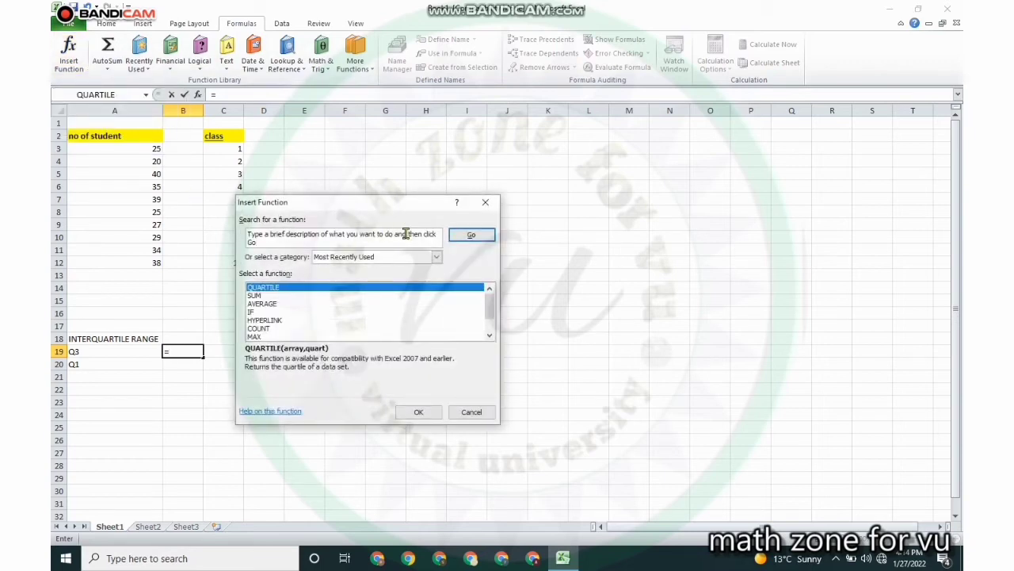
left_click_drag(433, 235, 246, 234)
left_click(247, 235)
triple_click(249, 236)
type("T")
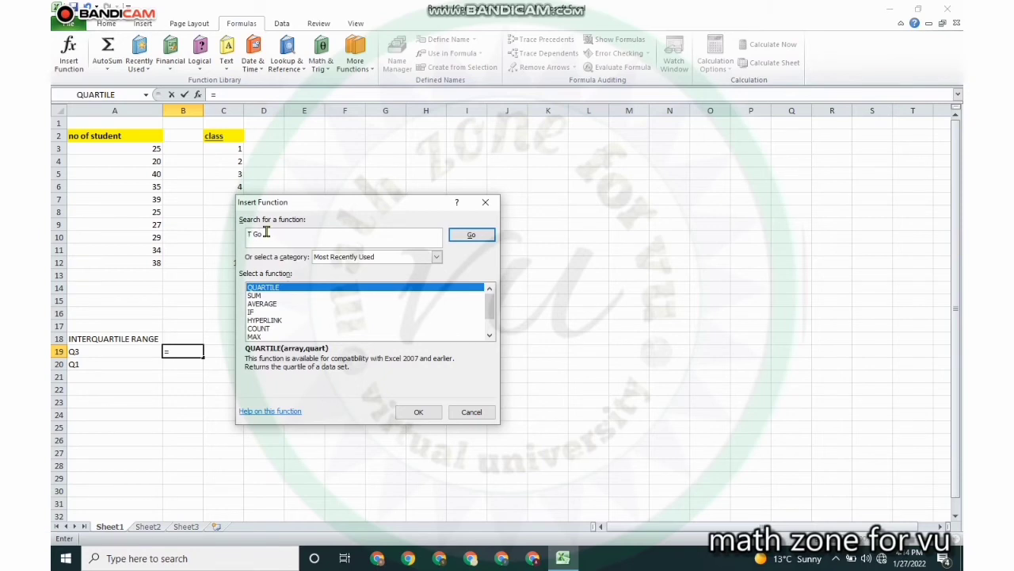
key("BackSpace")
key("BackSpace")
key("BackSpace")
key("BackSpace")
type("Q")
type("UA")
left_click(323, 290)
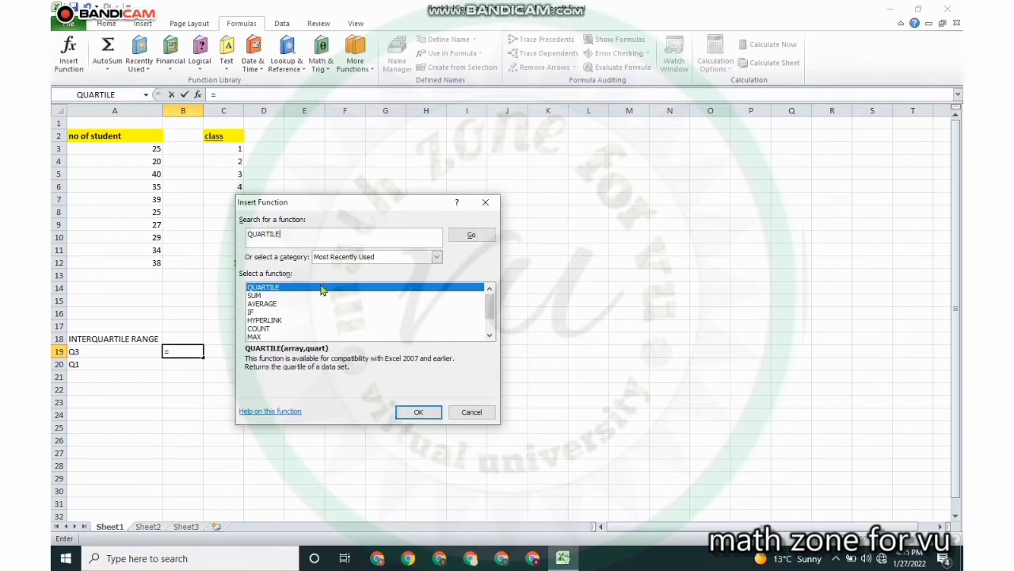
left_click(406, 409)
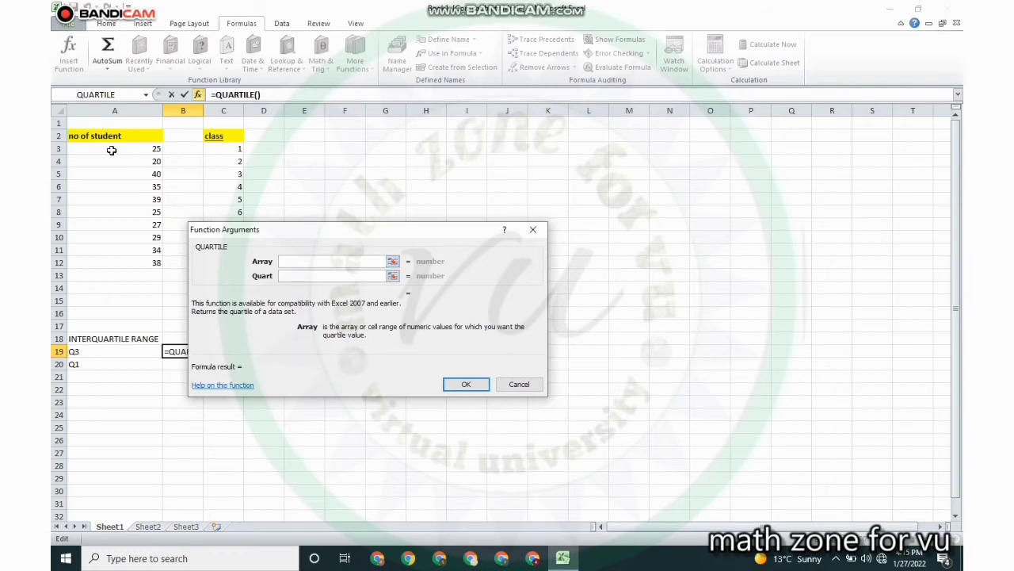
- Set QUARTILE's array to A3:A12 and quart to 3, giving 37.25
mouse_move(115, 151)
left_mouse_down()
mouse_move(139, 183)
mouse_move(153, 263)
left_mouse_up()
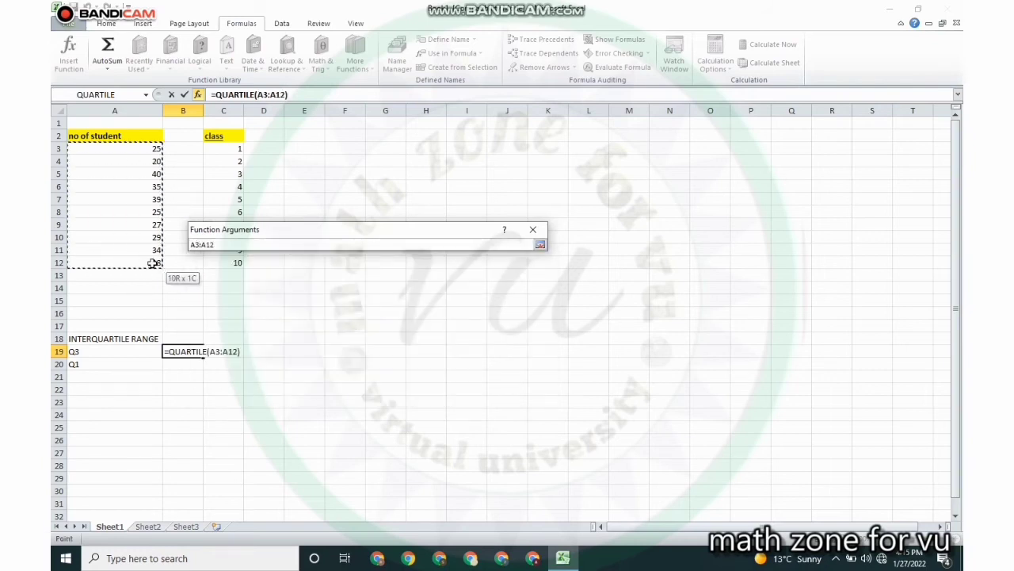
left_click_drag(153, 263, 153, 263)
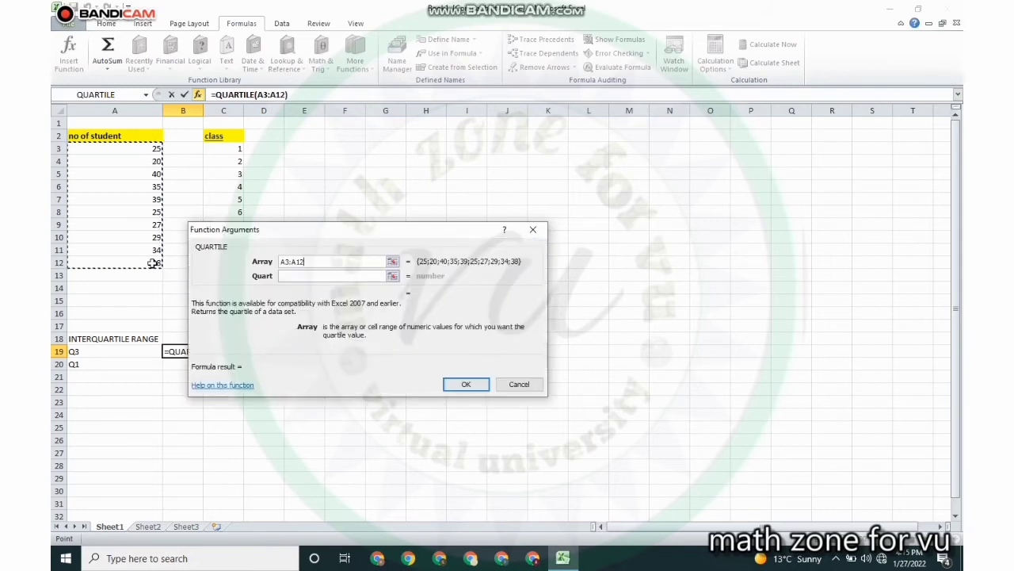
left_click(285, 276)
left_click(289, 276)
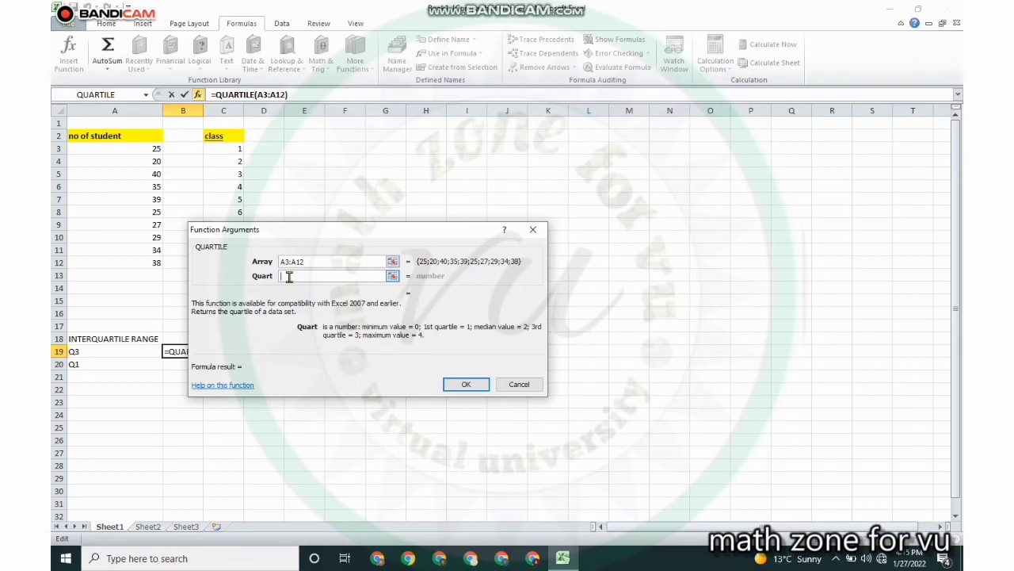
type("3")
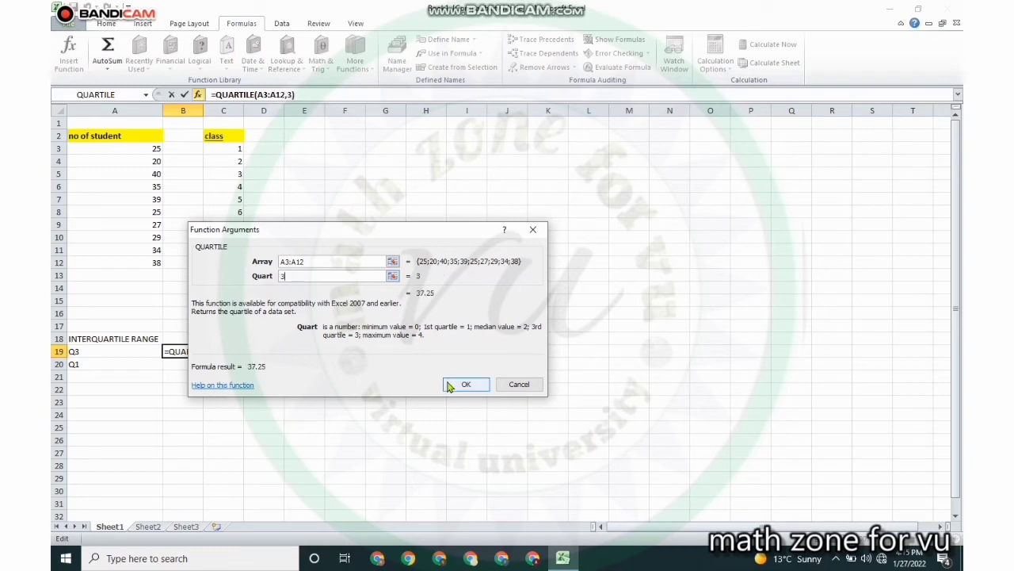
left_click(448, 381)
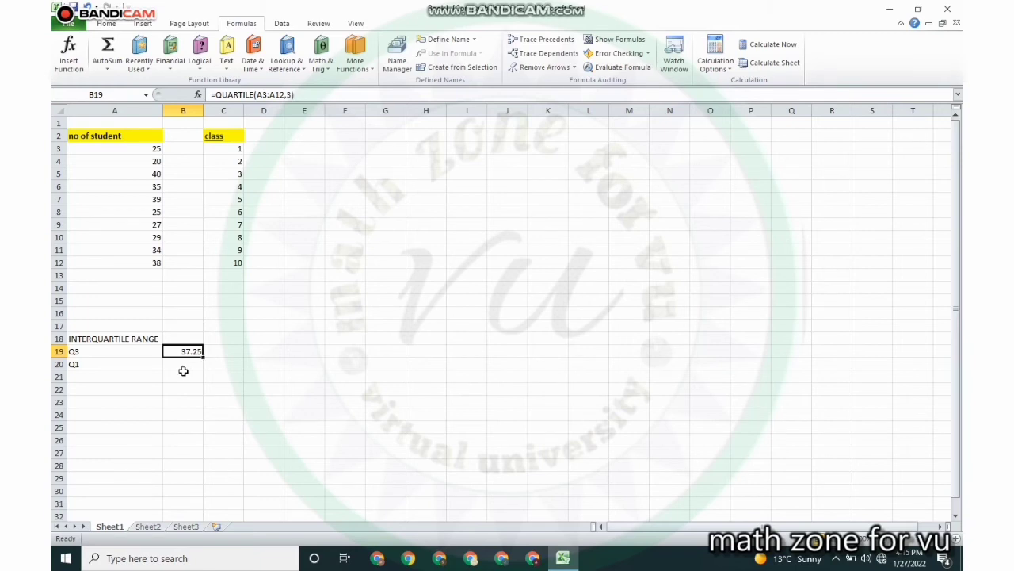
- Enter =QUARTILE(A3:A12,1) beside Q1 via Insert Function, giving 25.5
left_click(183, 372)
left_click(192, 364)
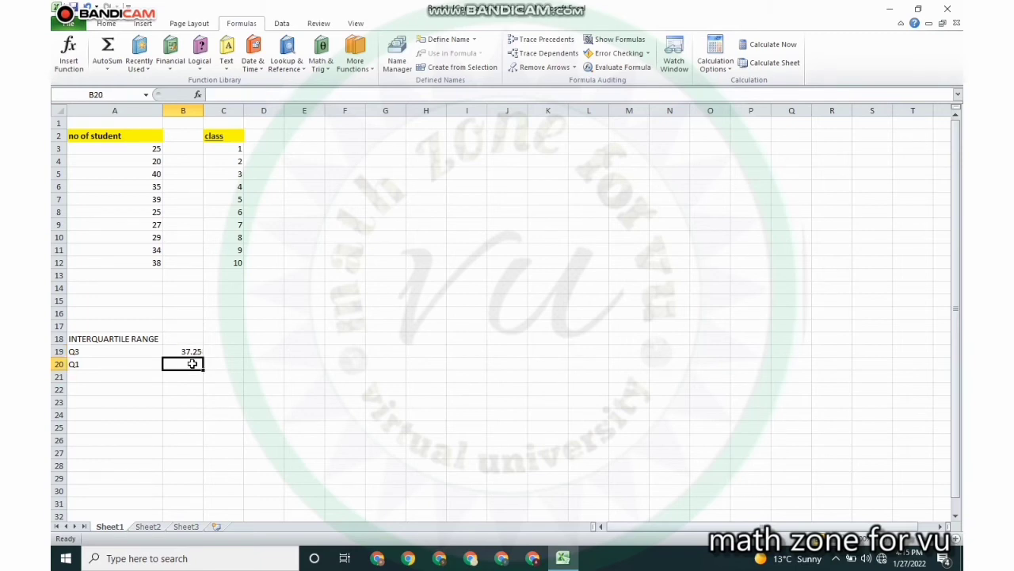
type("=")
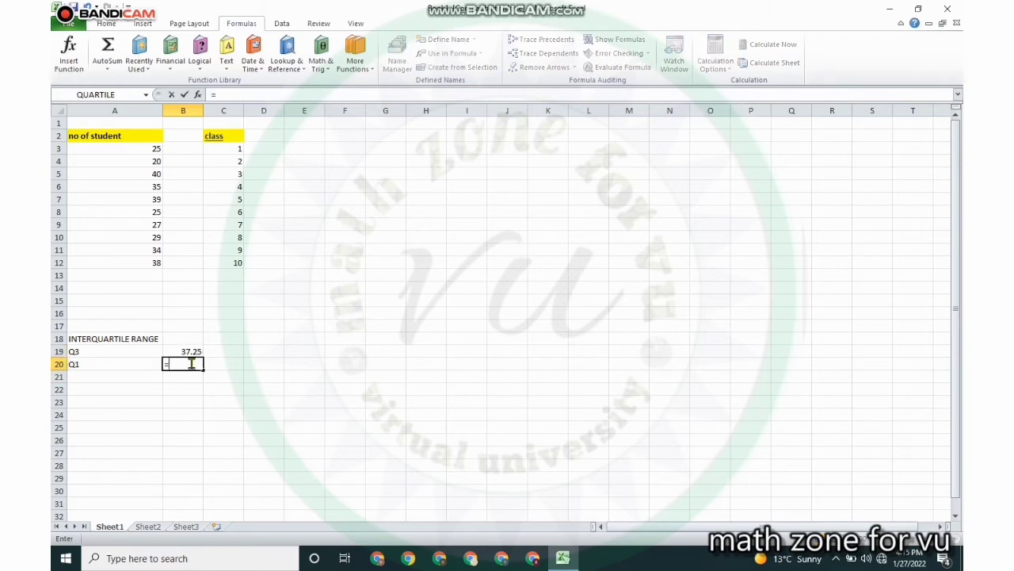
left_click(70, 54)
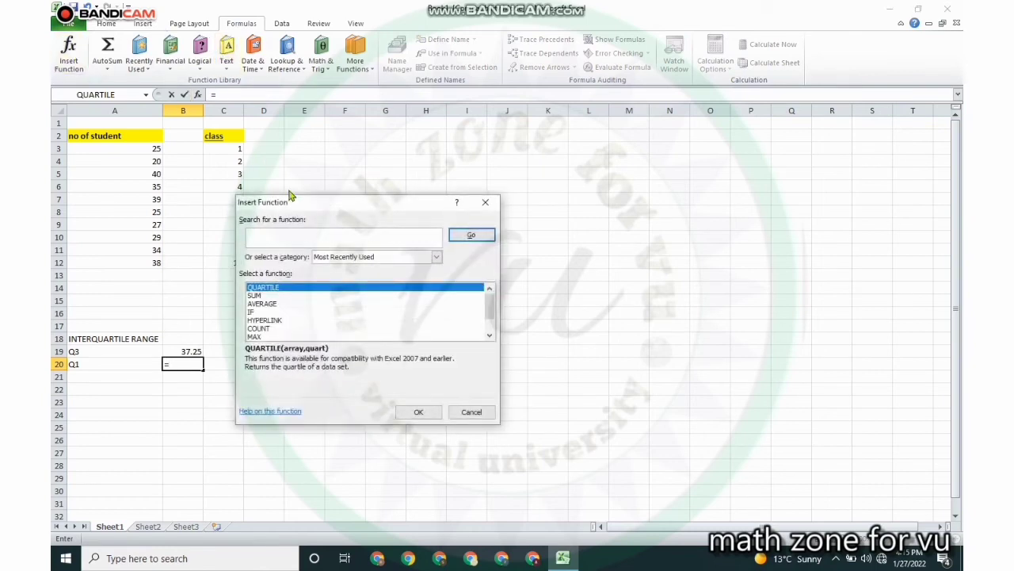
left_click(311, 288)
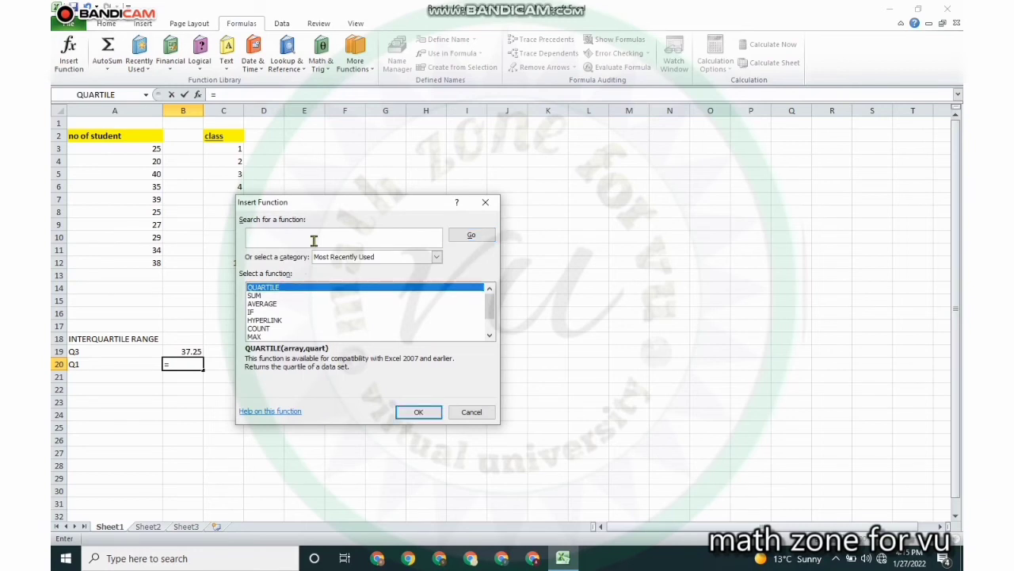
left_click(409, 412)
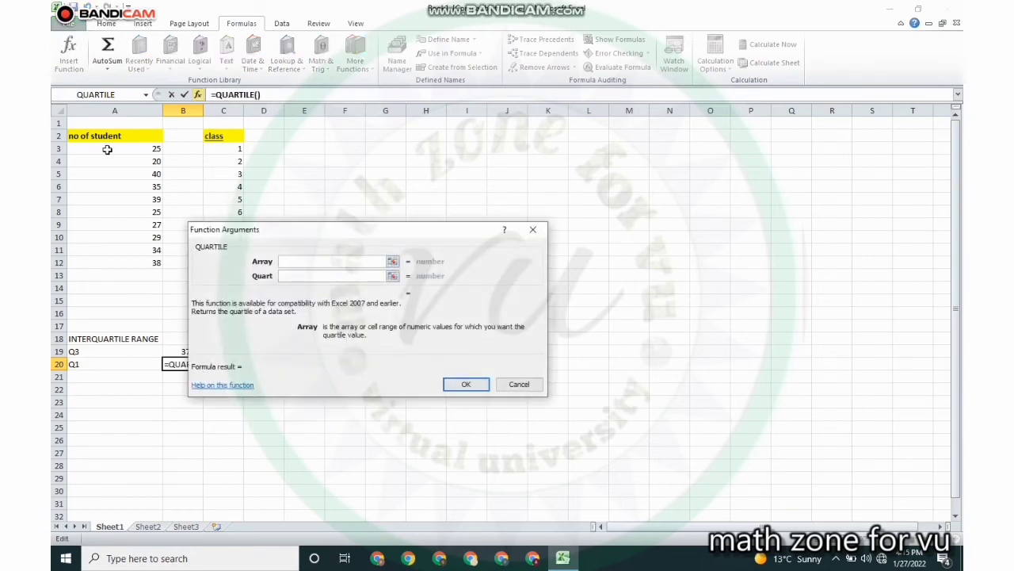
left_click_drag(118, 150, 138, 260)
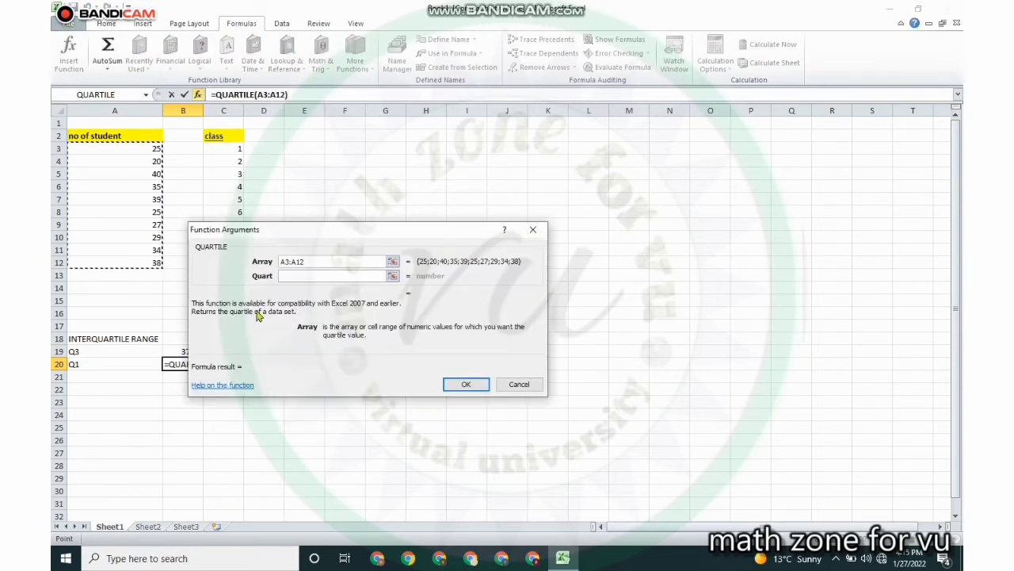
left_click(282, 276)
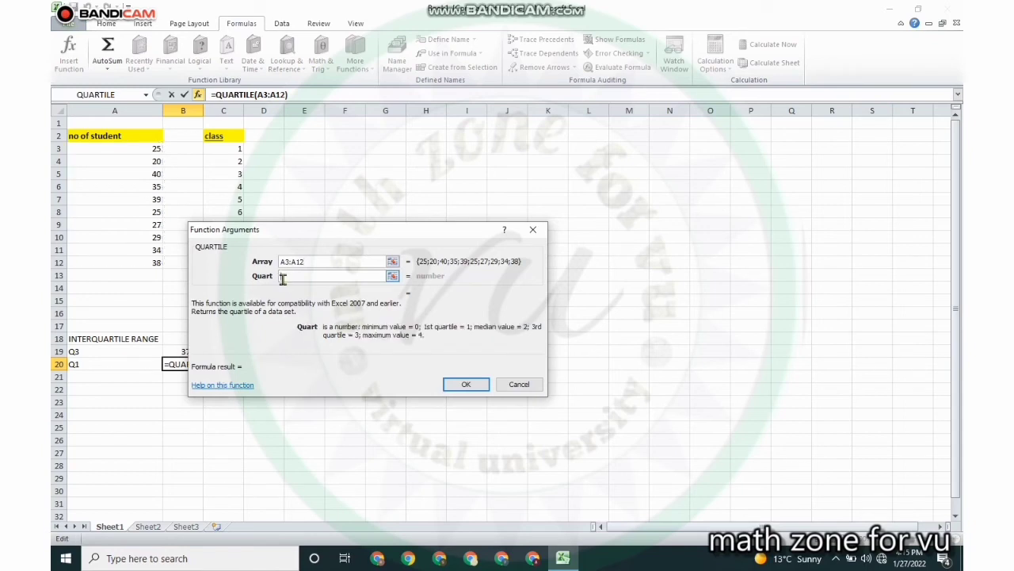
type("1")
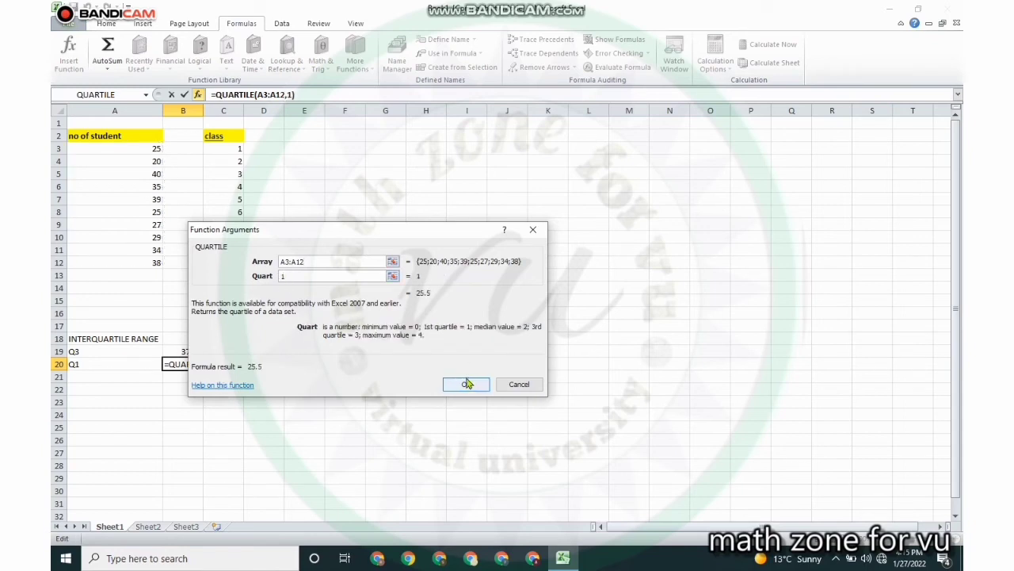
left_click(466, 384)
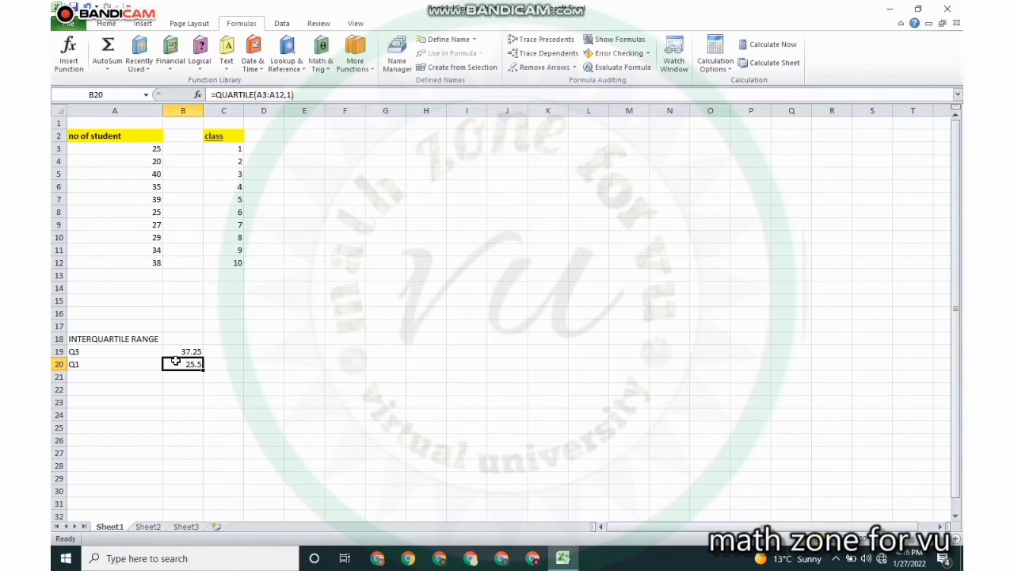
- Fill the INTERQUARTILE RANGE label cell A18 red
left_click(84, 341)
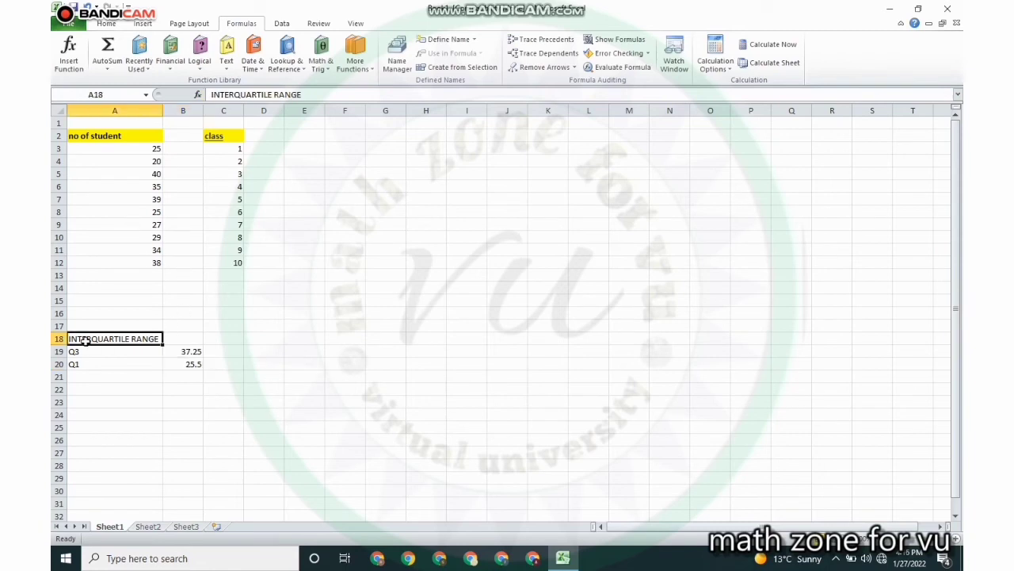
left_click(106, 24)
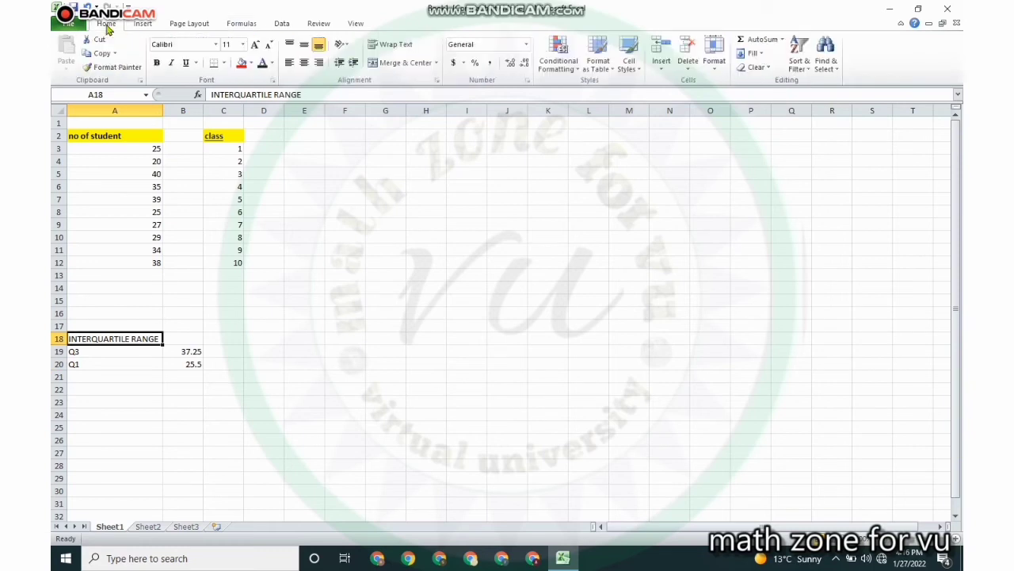
left_click(242, 63)
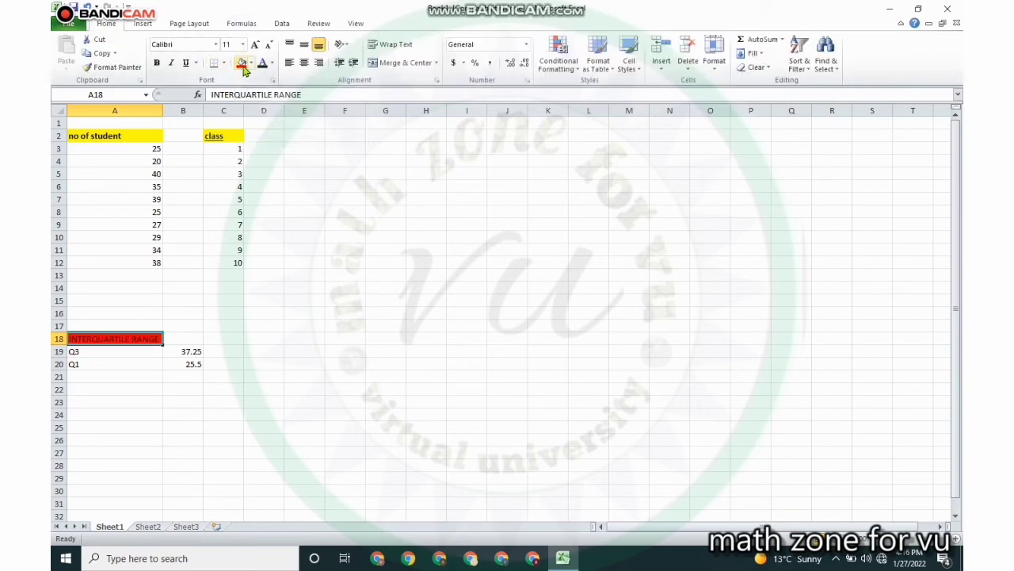
- Enter =B19-B20 in B18 for the interquartile range, giving 11.75
left_click(185, 340)
type("=")
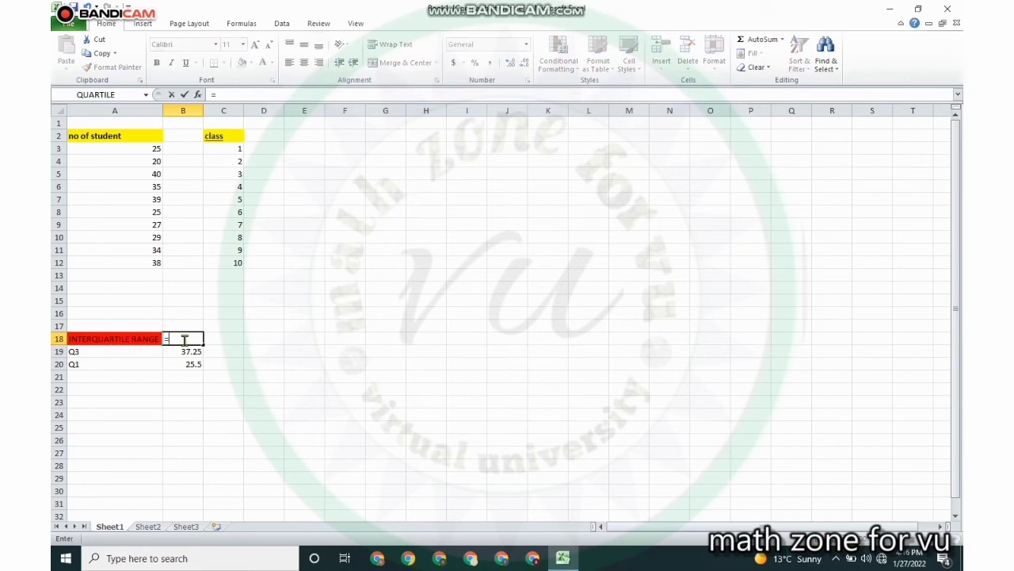
left_click(191, 353)
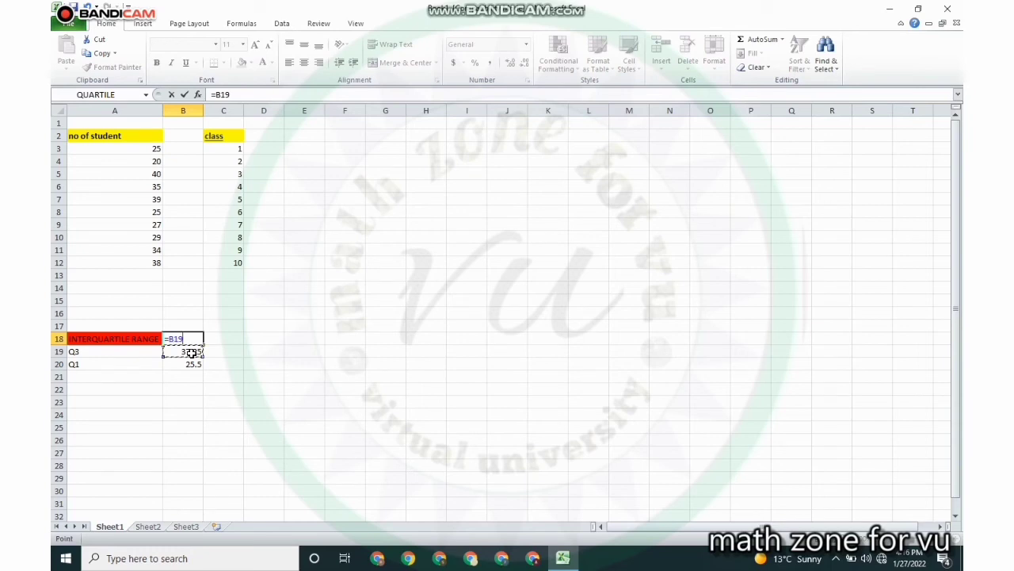
type("-")
left_click(192, 364)
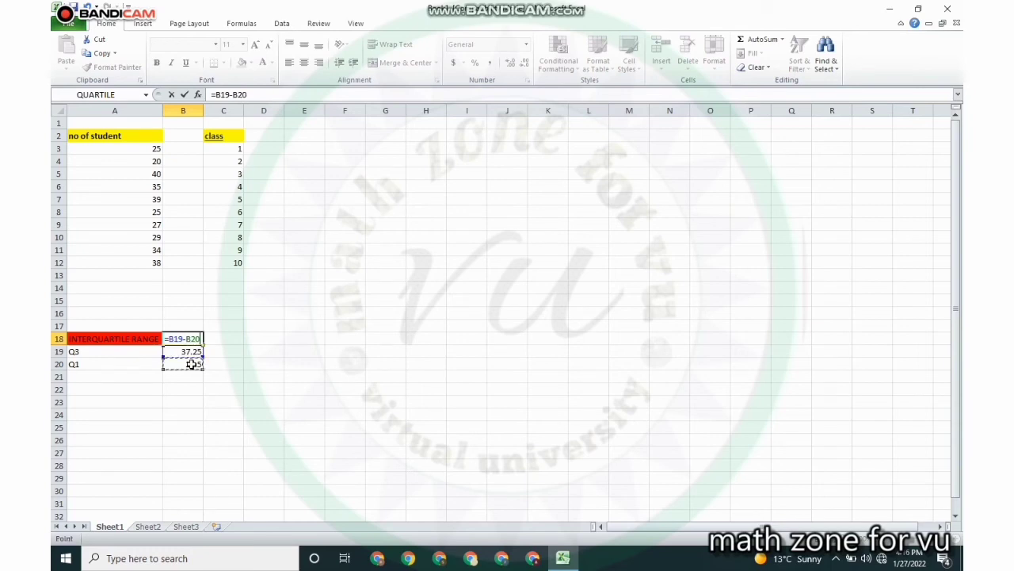
key("Return")
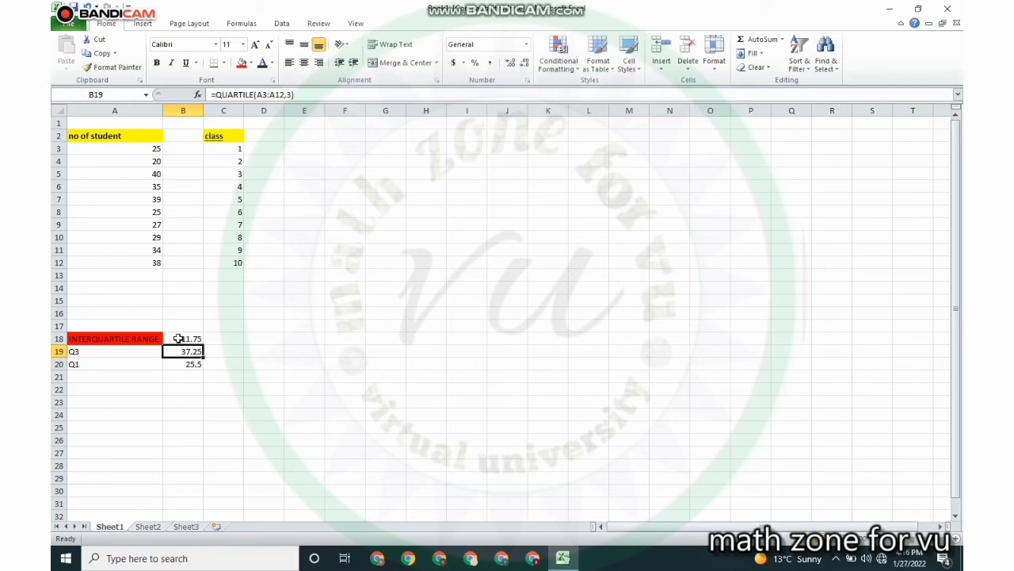
- Fill the interquartile range result in B18 purple
left_click(178, 339)
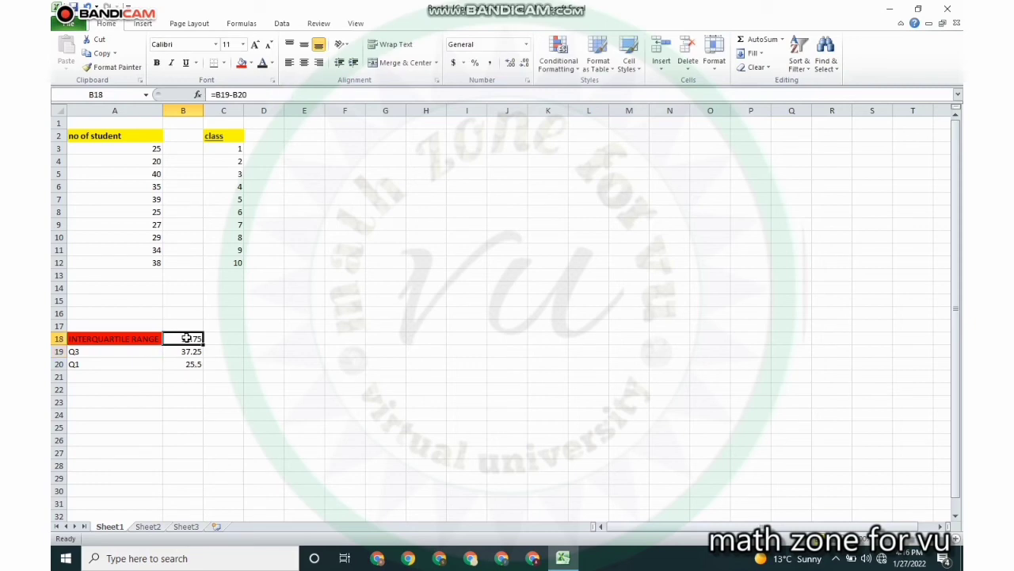
left_click(250, 63)
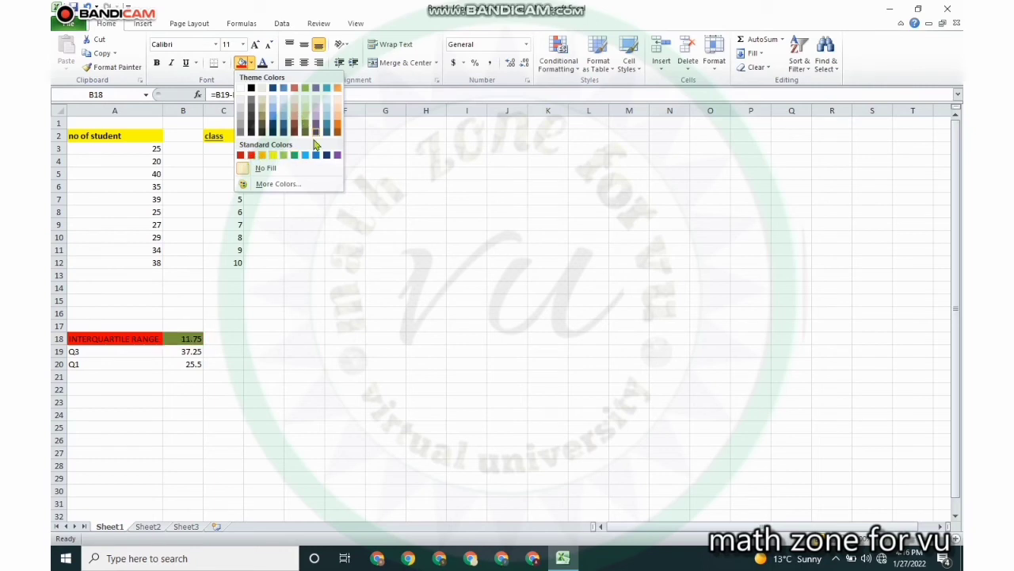
left_click(336, 154)
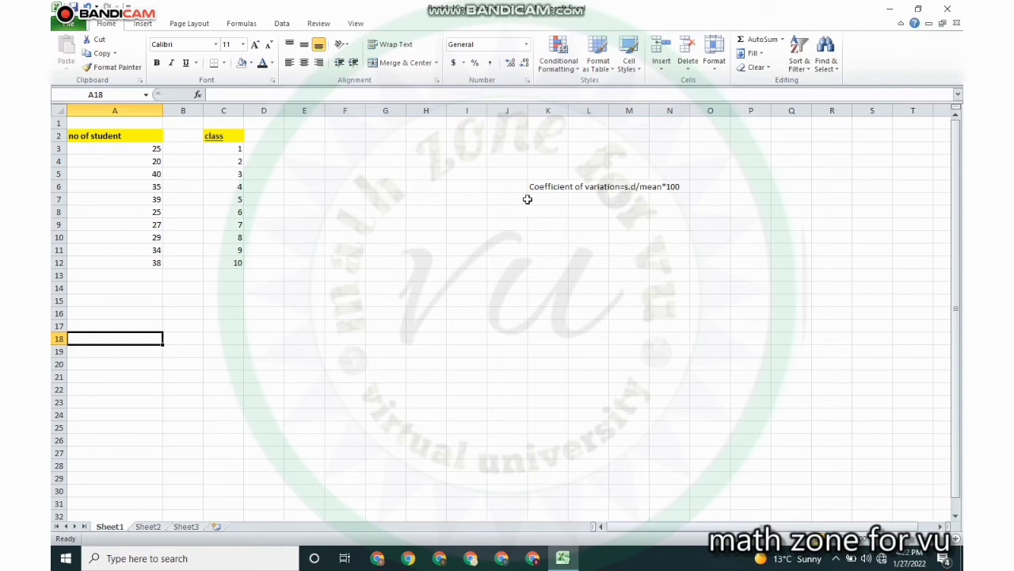
- Widen column K so the coefficient of variation note in K6 fits
left_click(556, 190)
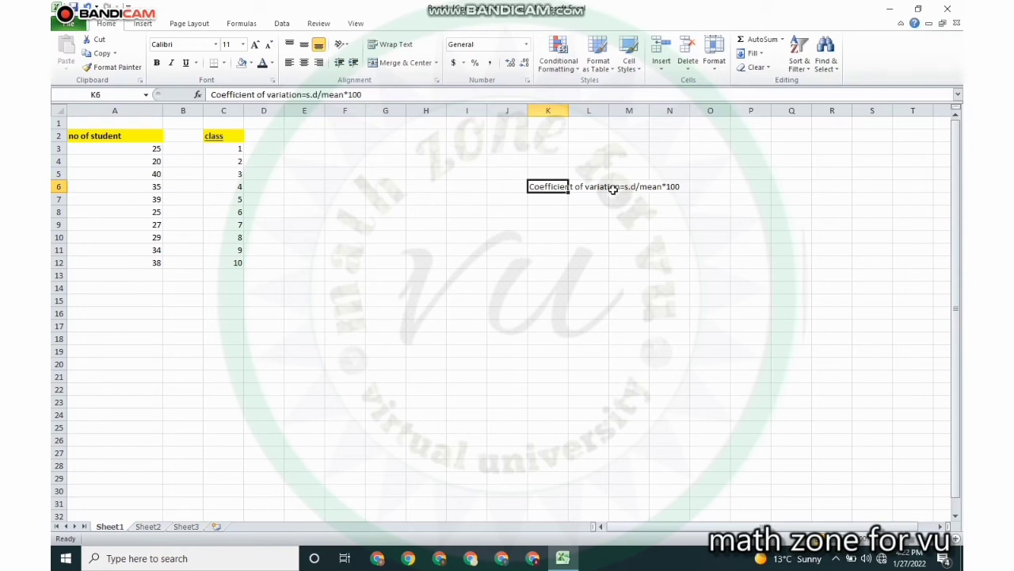
left_click_drag(618, 187, 537, 195)
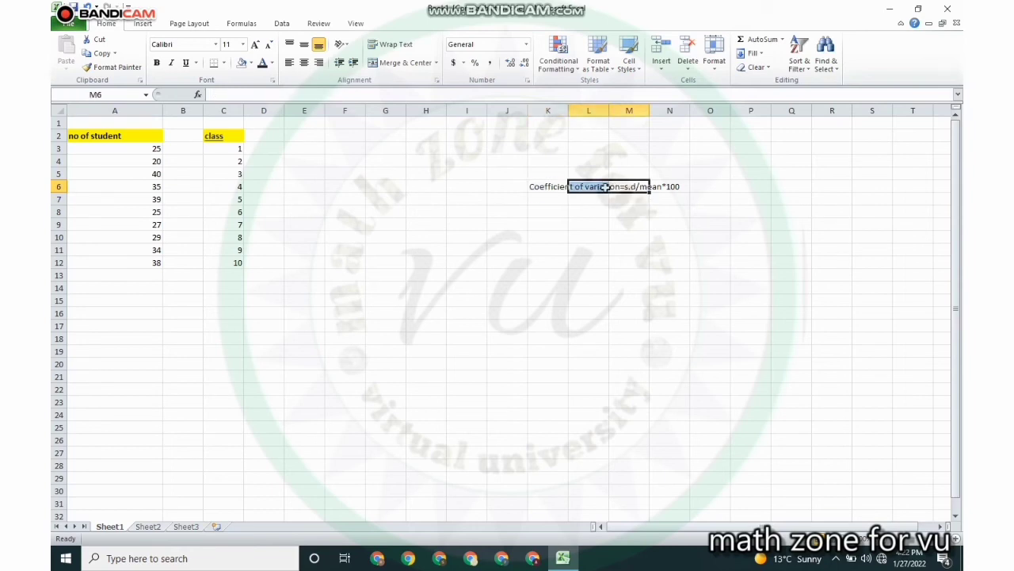
left_click(604, 228)
left_click(546, 188)
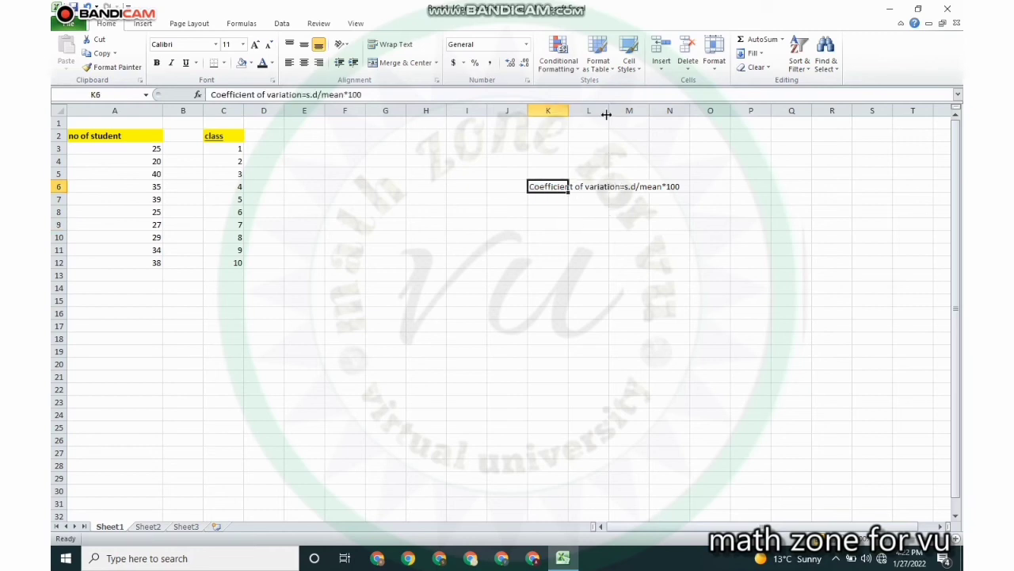
left_click_drag(609, 113, 569, 114)
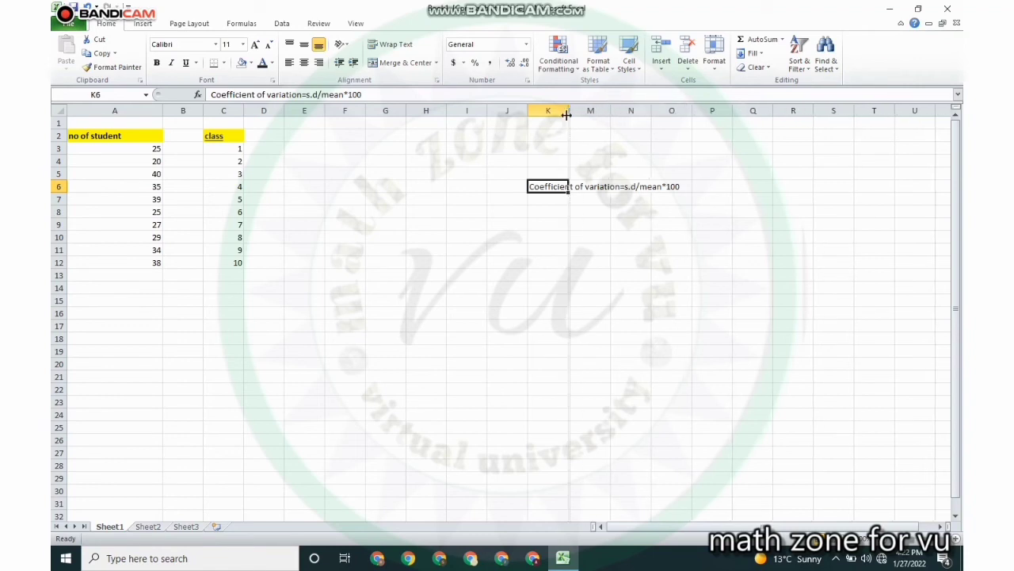
left_click_drag(569, 112, 612, 115)
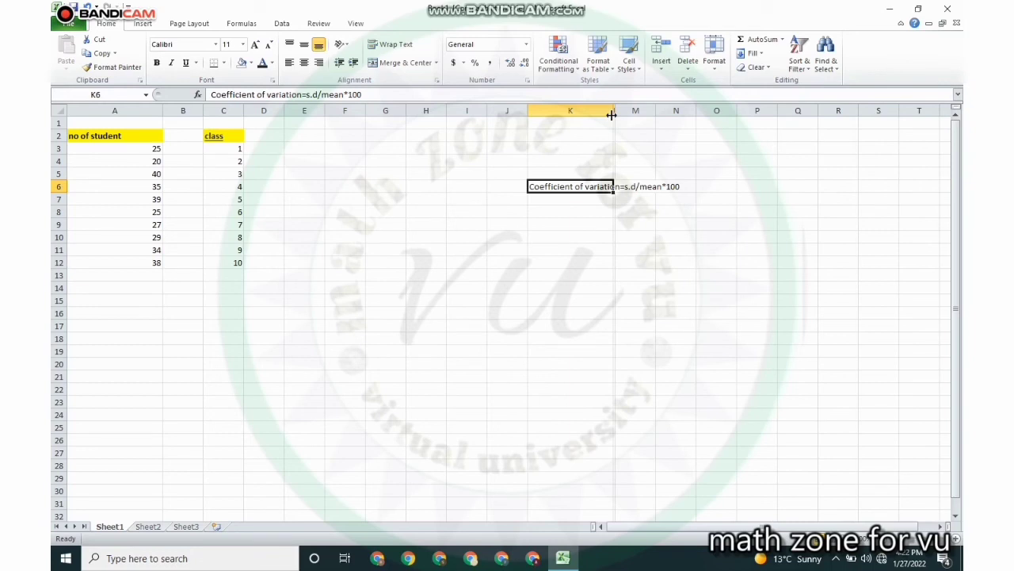
left_click_drag(614, 112, 625, 112)
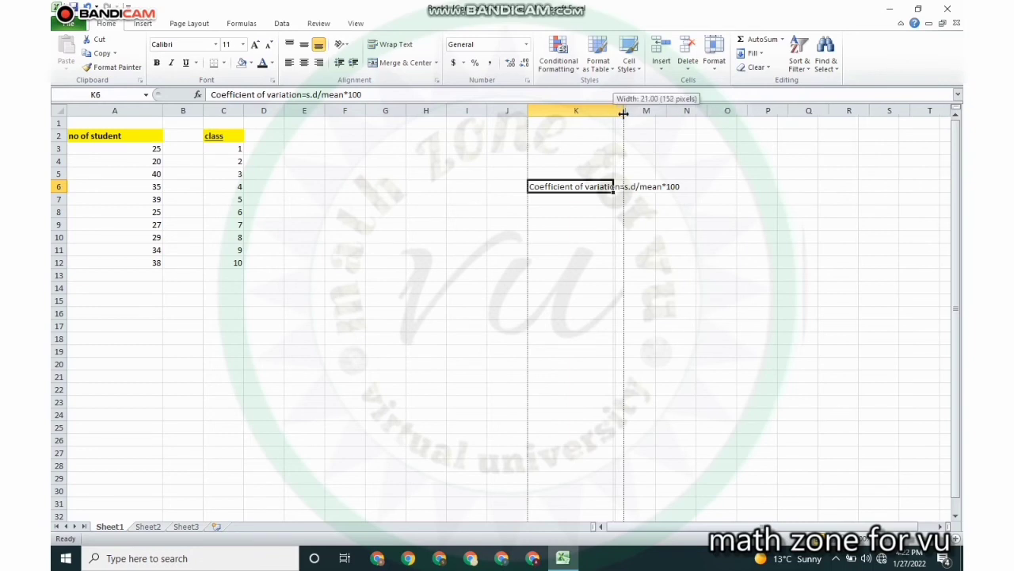
- Highlight the coefficient of variation note in K6 yellow
left_click(249, 63)
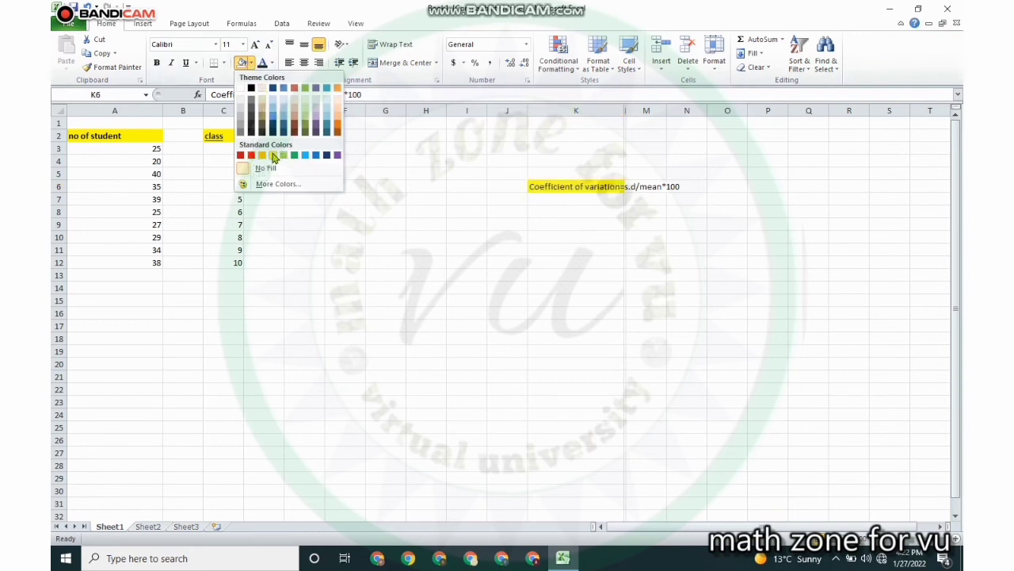
left_click(273, 154)
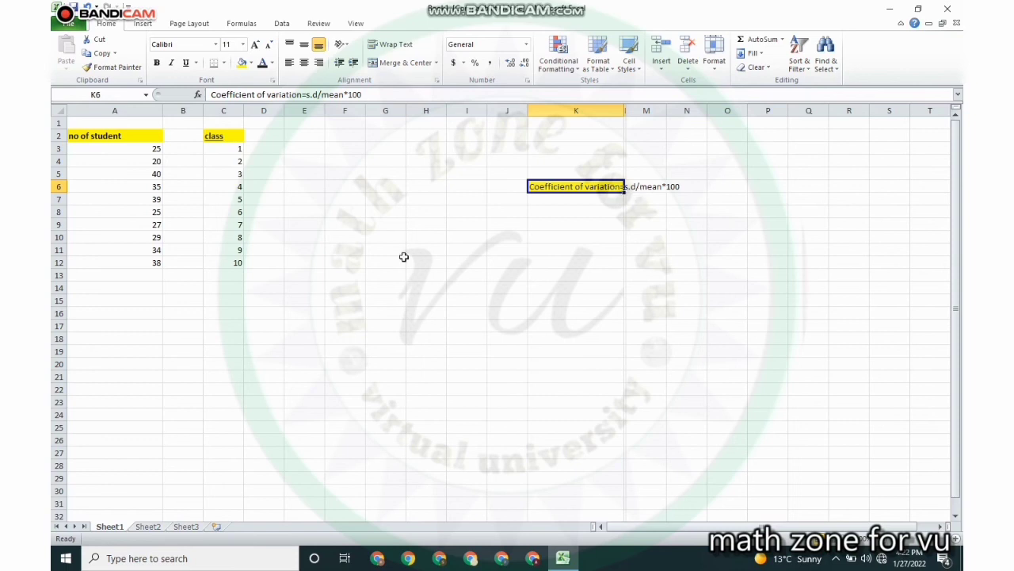
left_click(103, 311)
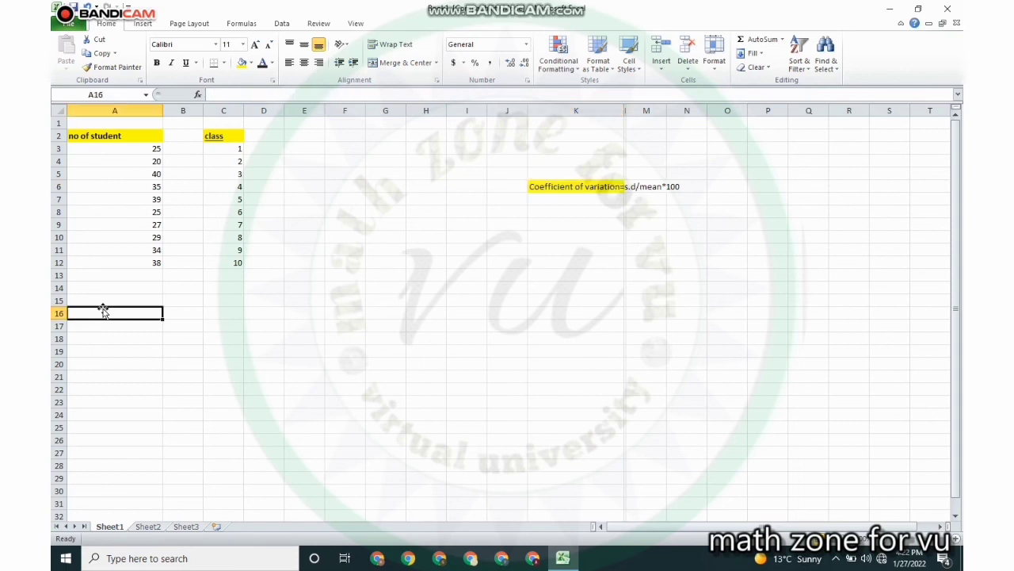
- Label A16 s.d and enter =STDEV(A3:A12) in B16, giving 6.924995
type("s.d")
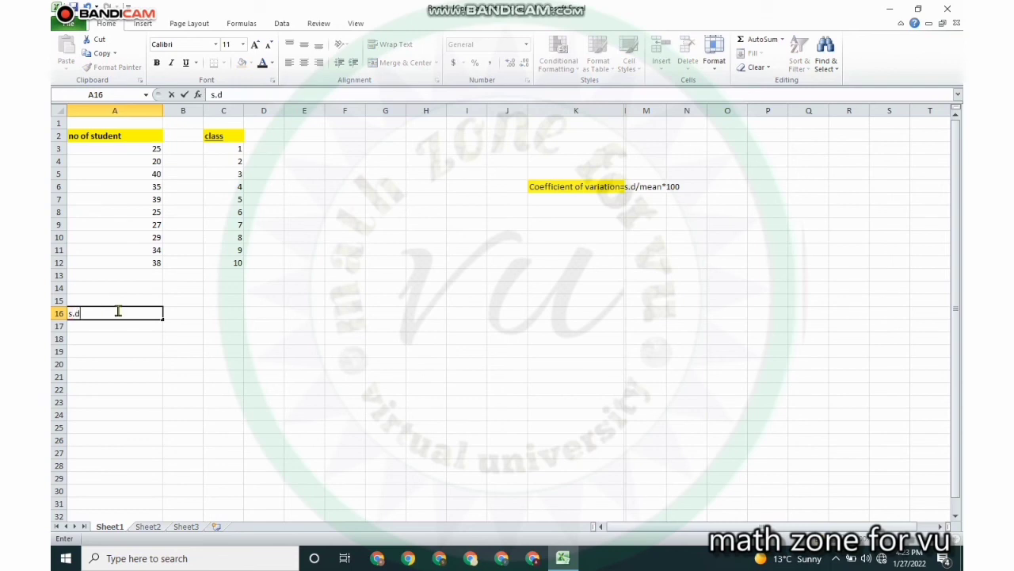
left_click(188, 319)
type("=")
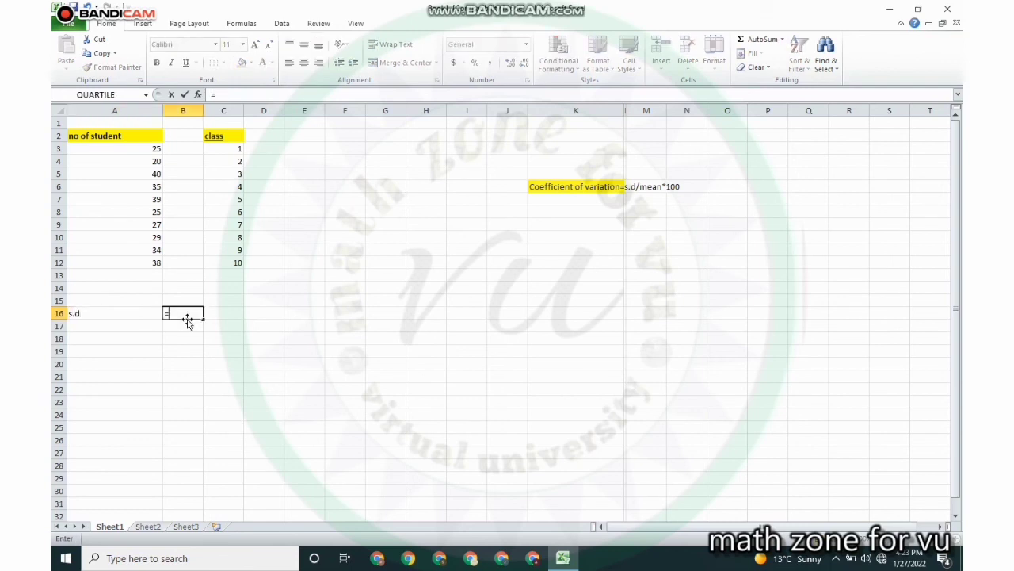
type("st")
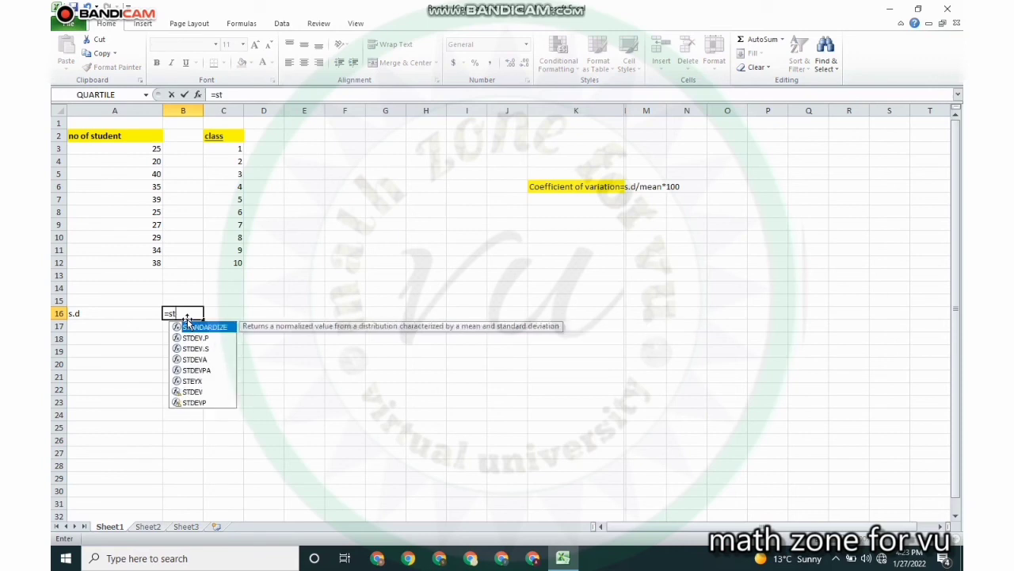
type("d")
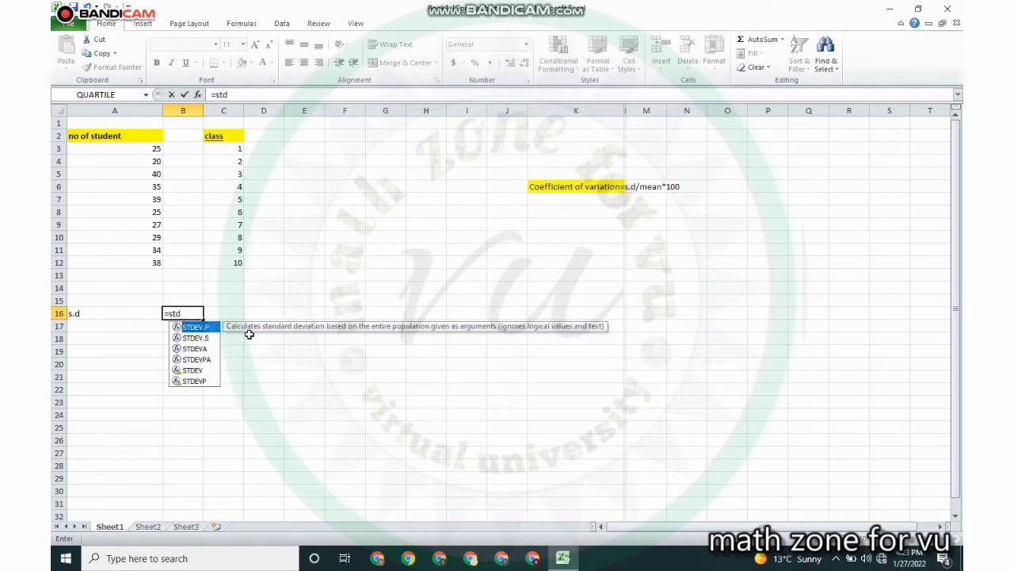
key("BackSpace")
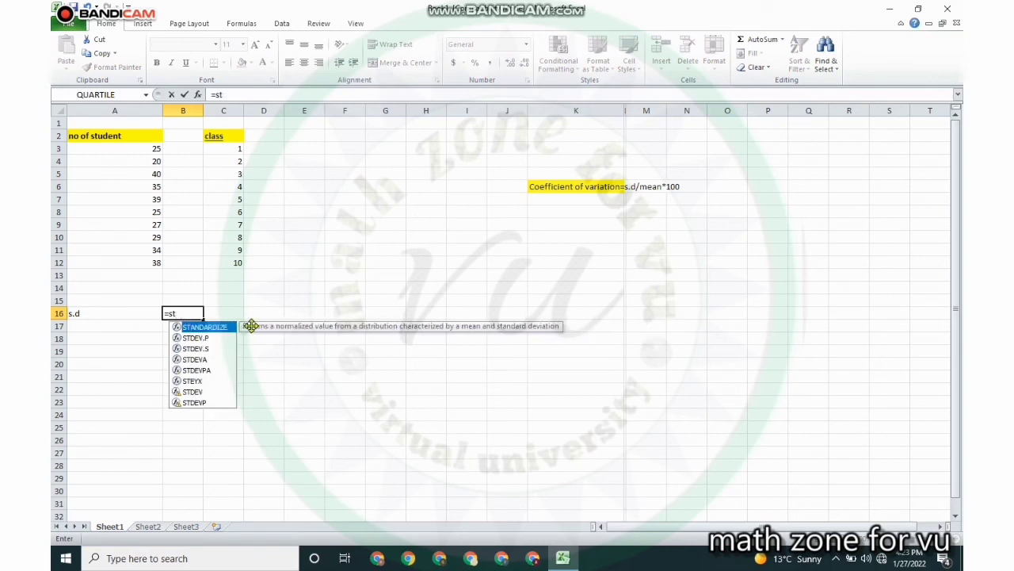
key("BackSpace")
key("BackSpace")
type("S")
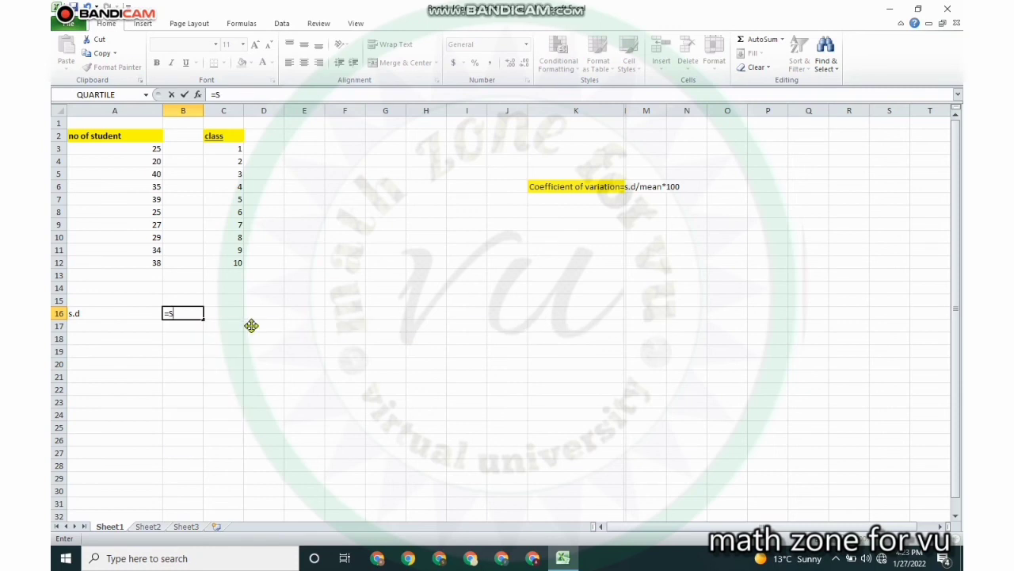
type("TDEV")
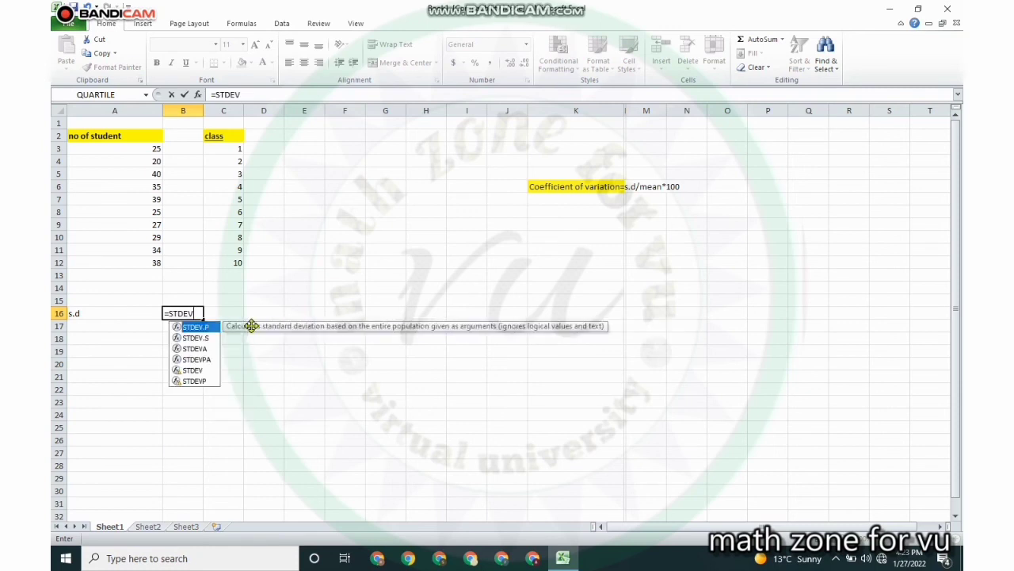
type("(")
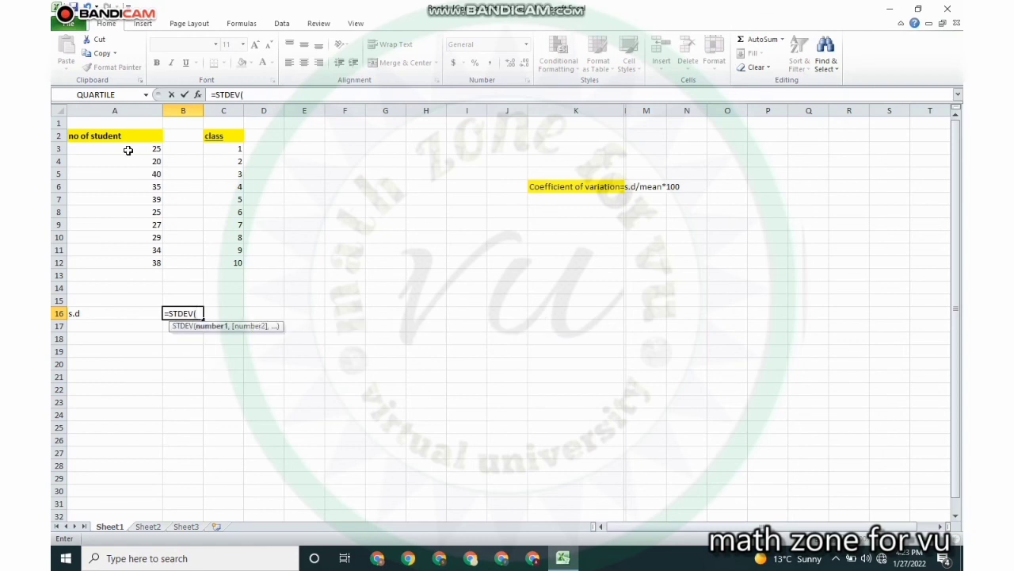
mouse_move(127, 150)
left_mouse_down()
mouse_move(160, 208)
mouse_move(158, 263)
left_mouse_up()
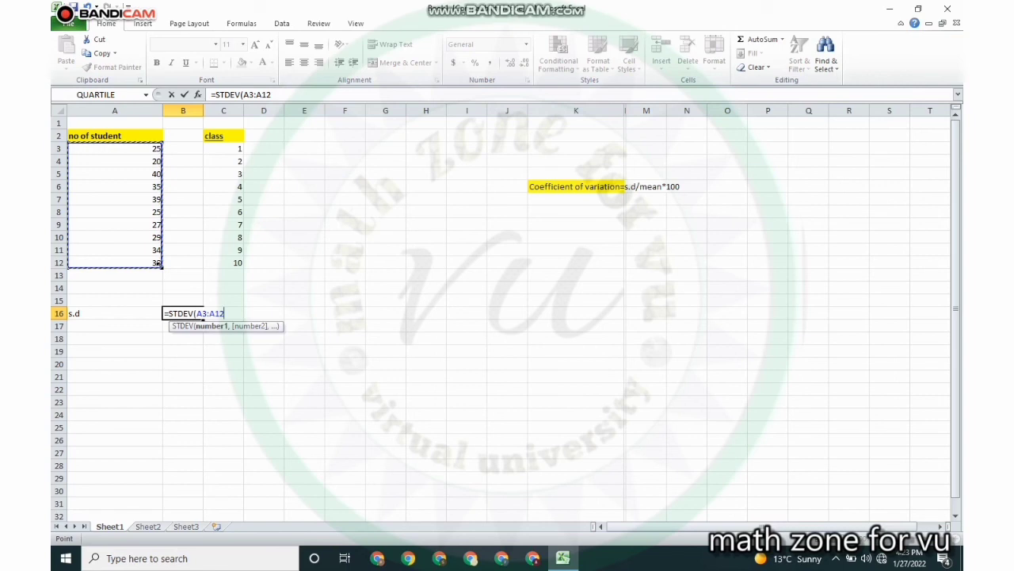
type(")")
key("Return")
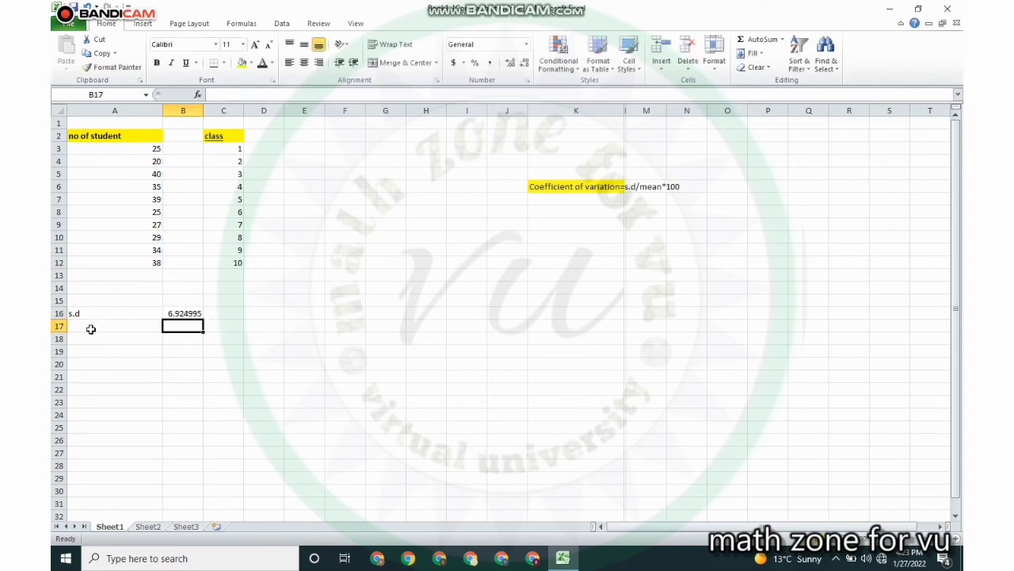
- Label A17 MEAN= and enter =AVERAGE(A3:A12) in B17, giving 31.2
left_click(91, 328)
type("MEAN=")
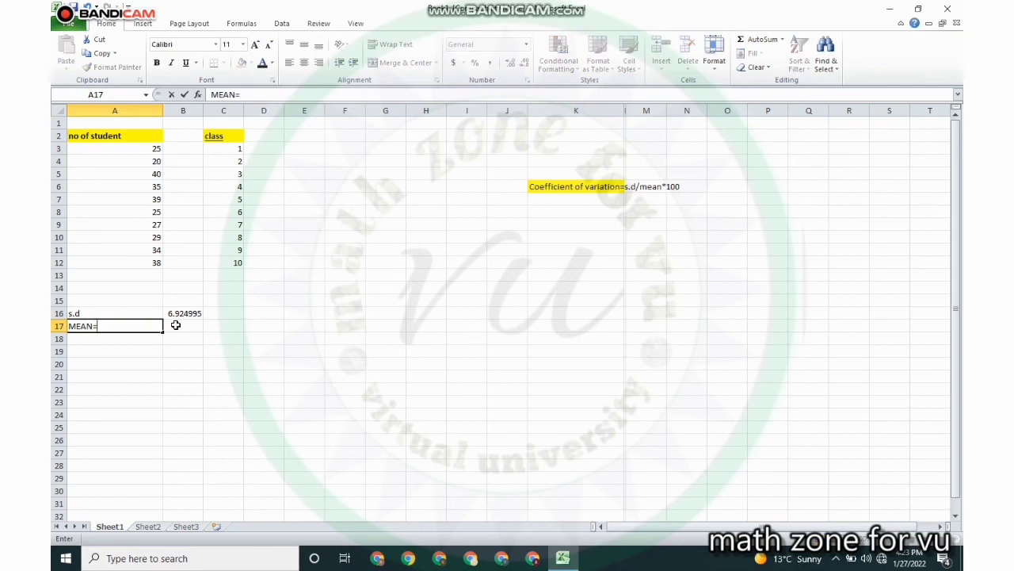
left_click(175, 325)
type("=")
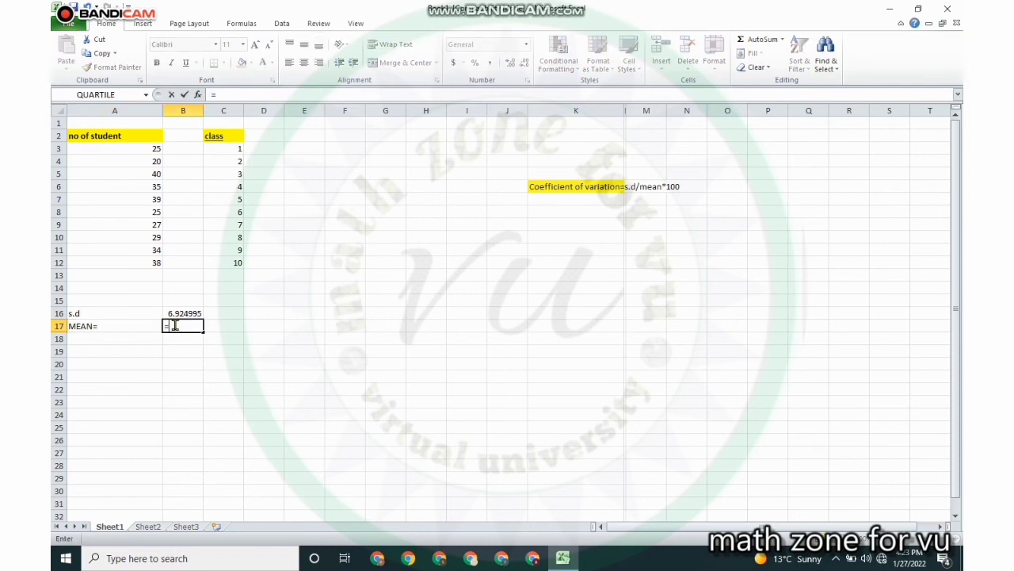
type("A")
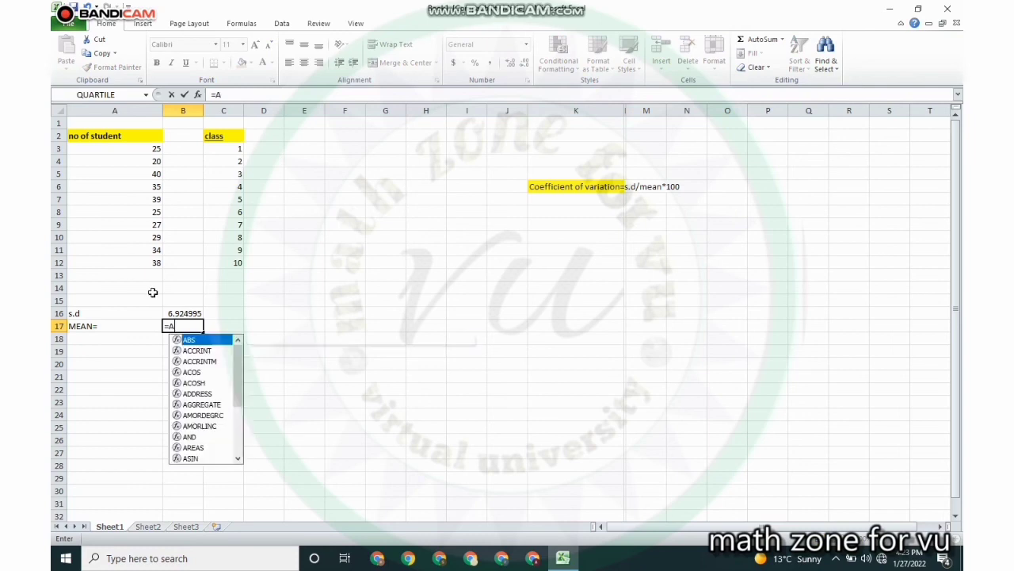
type("V")
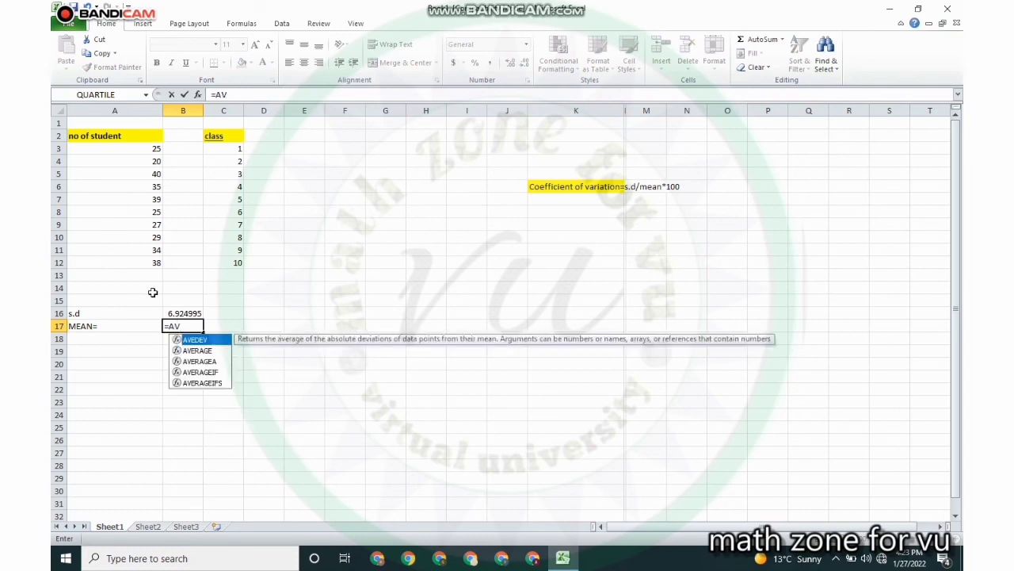
type("ERAGE")
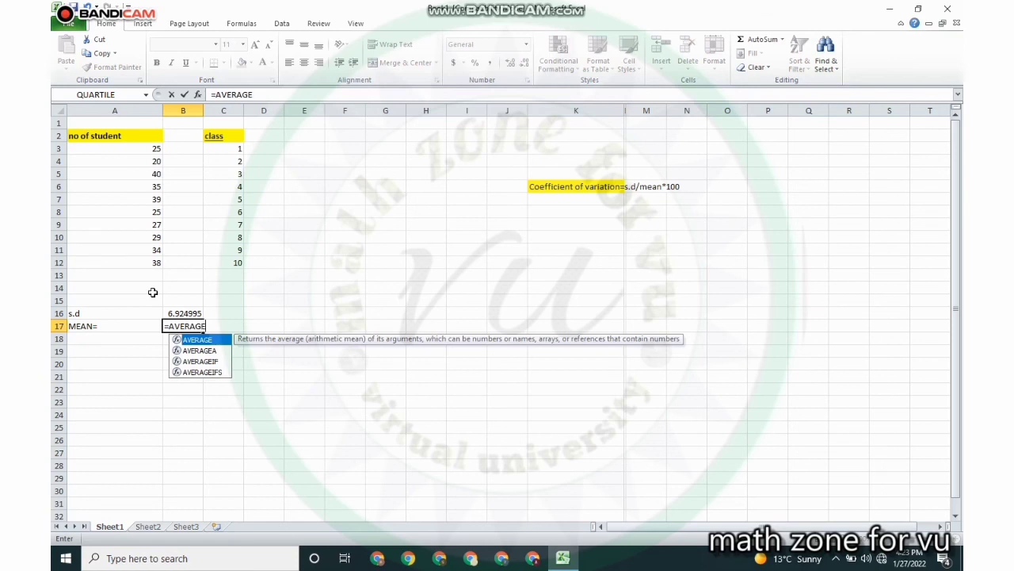
type("(")
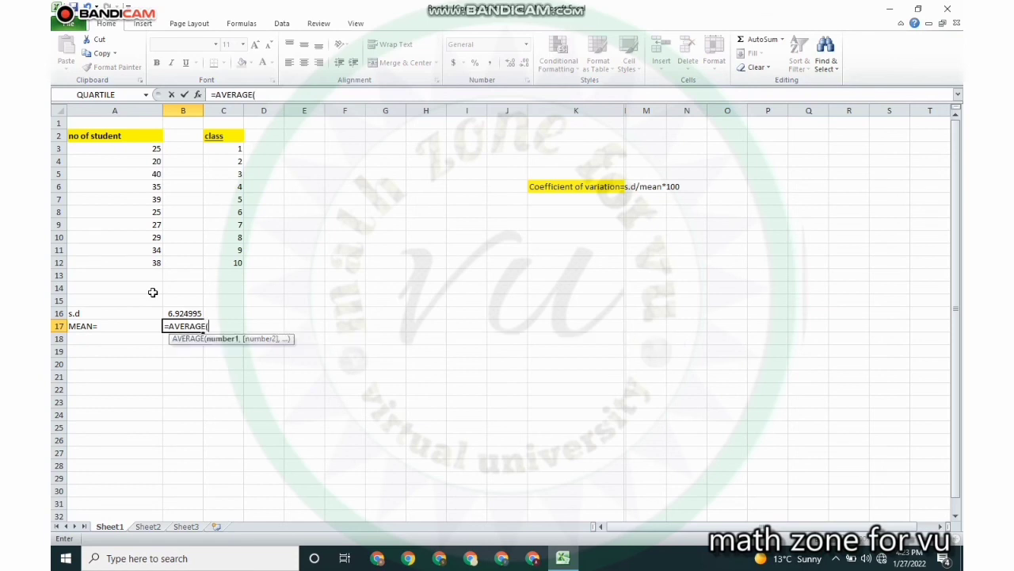
type("0")
key("BackSpace")
mouse_move(103, 150)
left_mouse_down()
mouse_move(128, 177)
mouse_move(129, 263)
left_mouse_up()
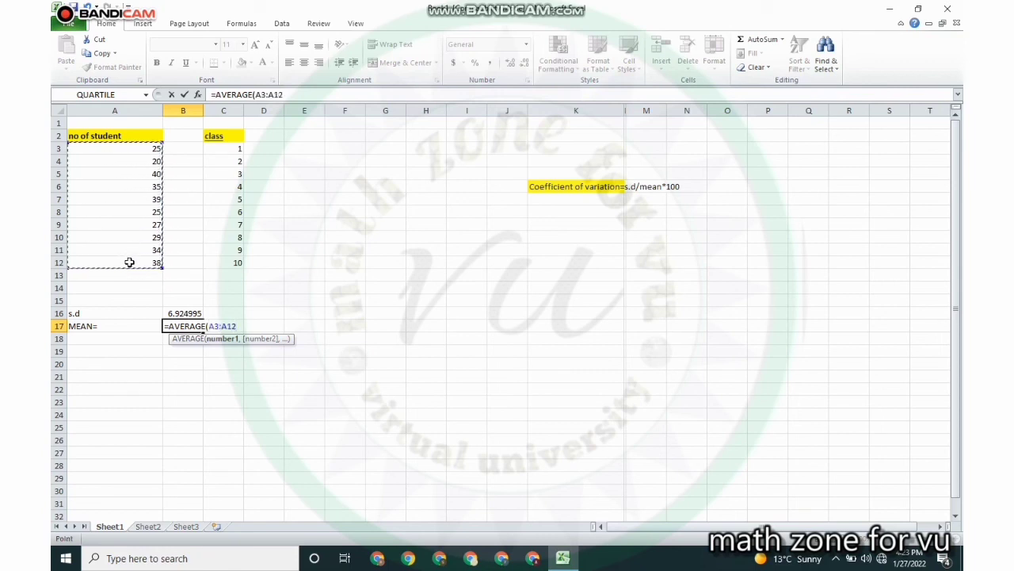
type(")")
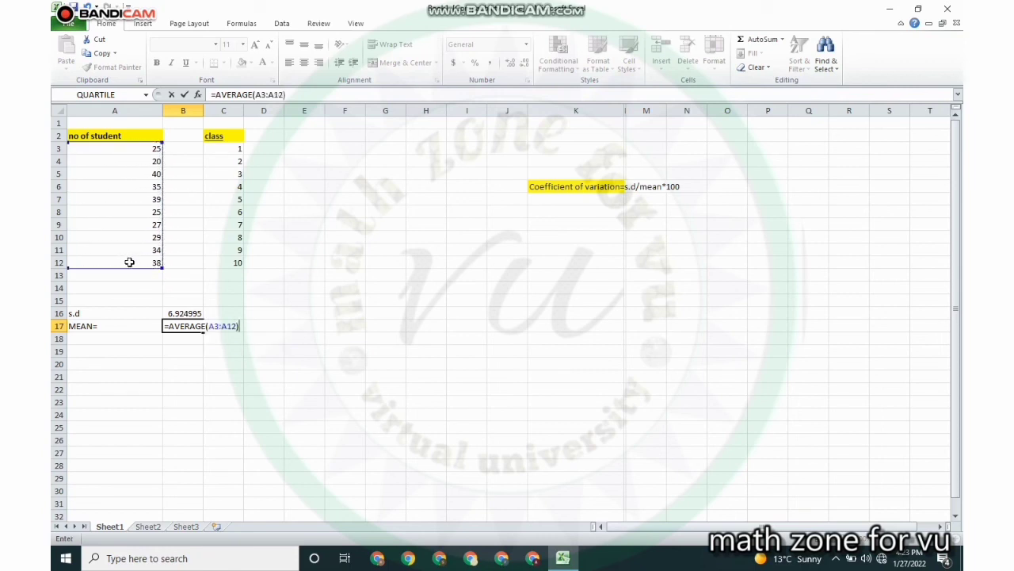
key("Return")
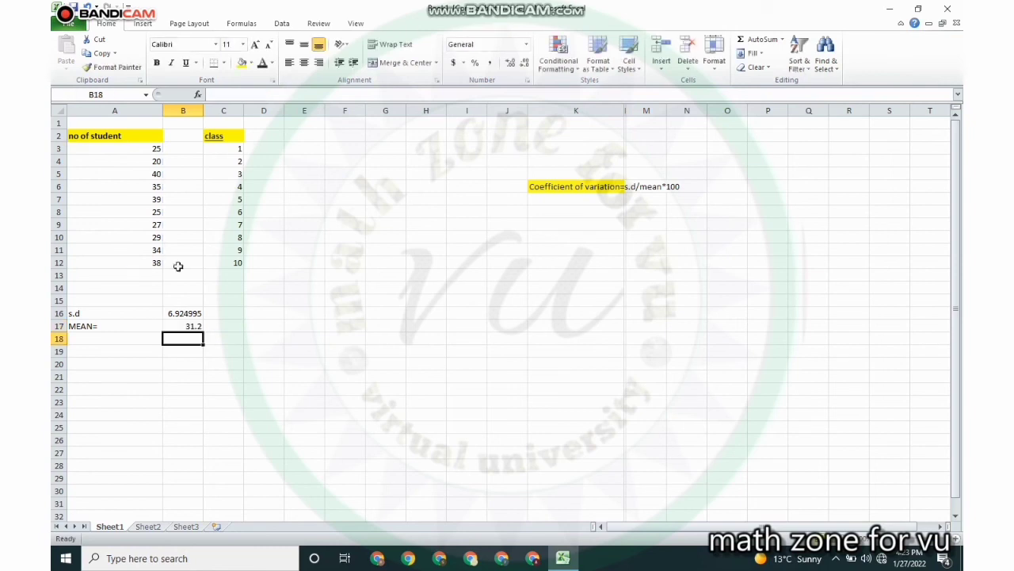
- Cancel the unfinished entries in M6 and N6 so M6 stays empty beside the label
left_click(641, 202)
left_click(651, 187)
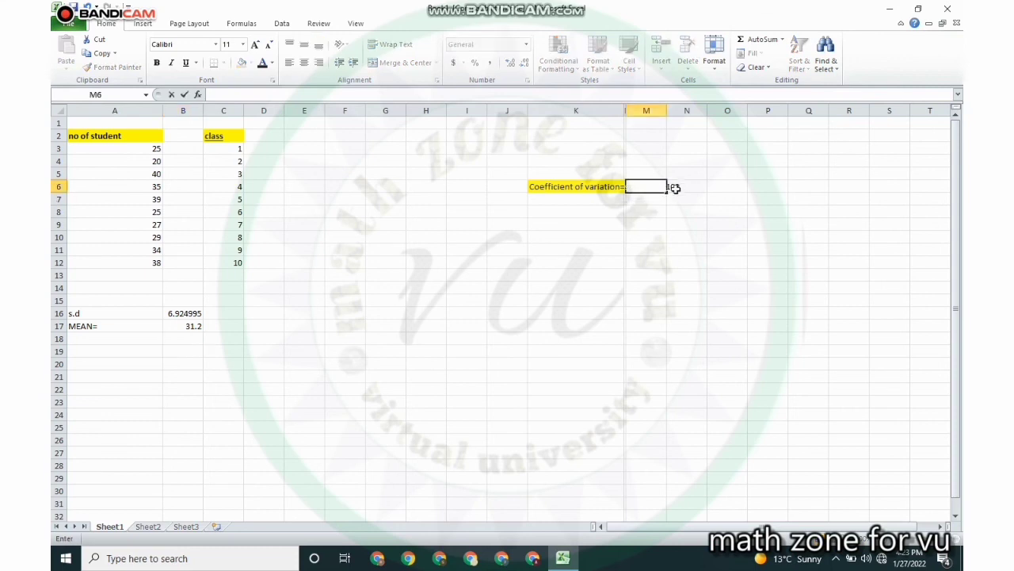
left_click(672, 187)
type("=")
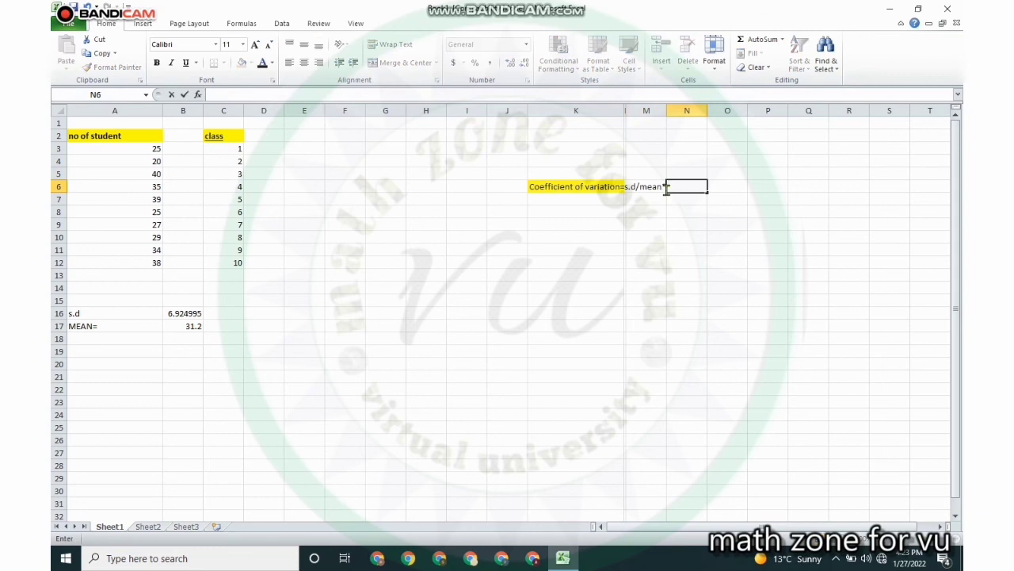
key("Escape")
left_click(651, 186)
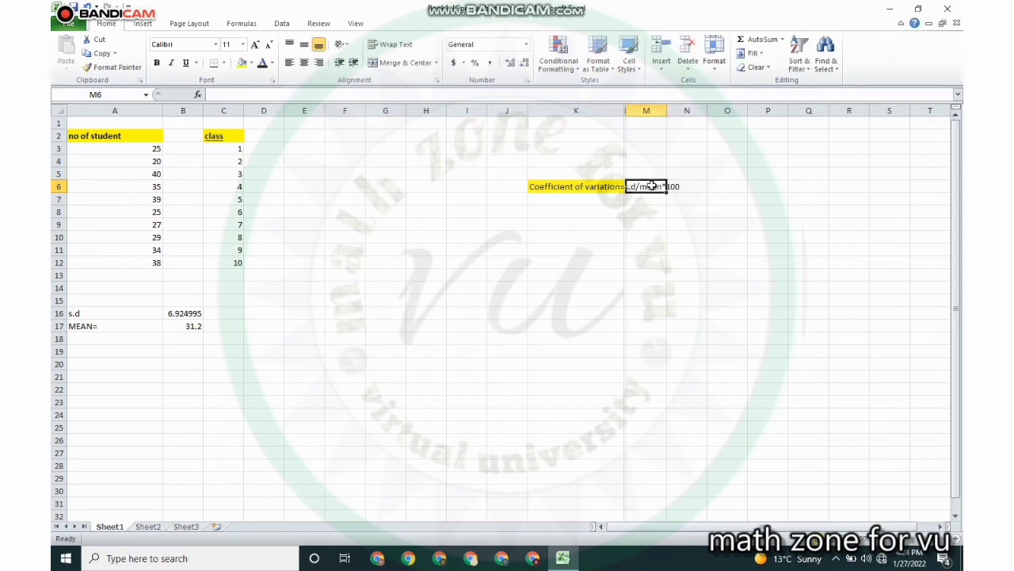
double_click(652, 185)
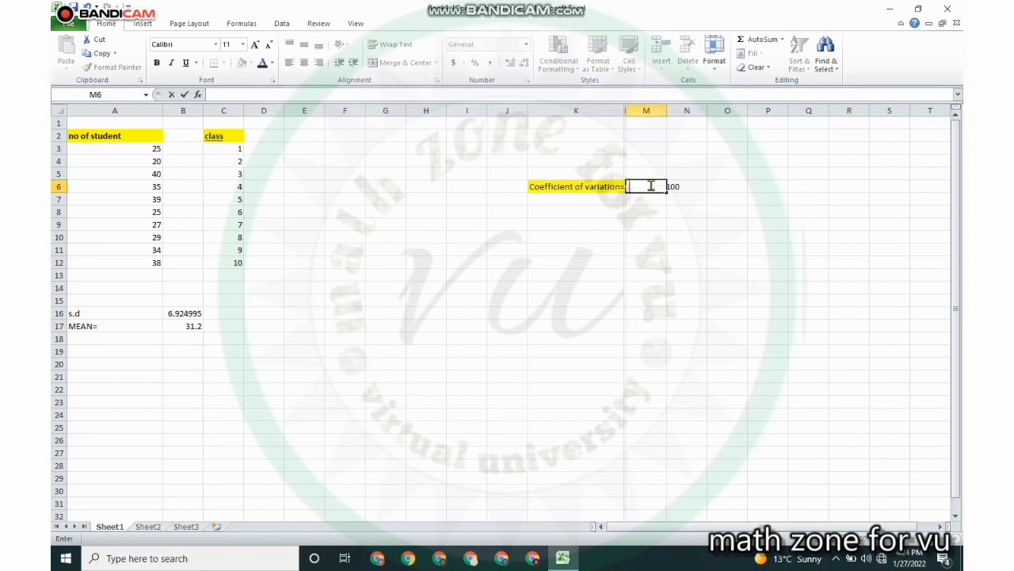
left_click(673, 186)
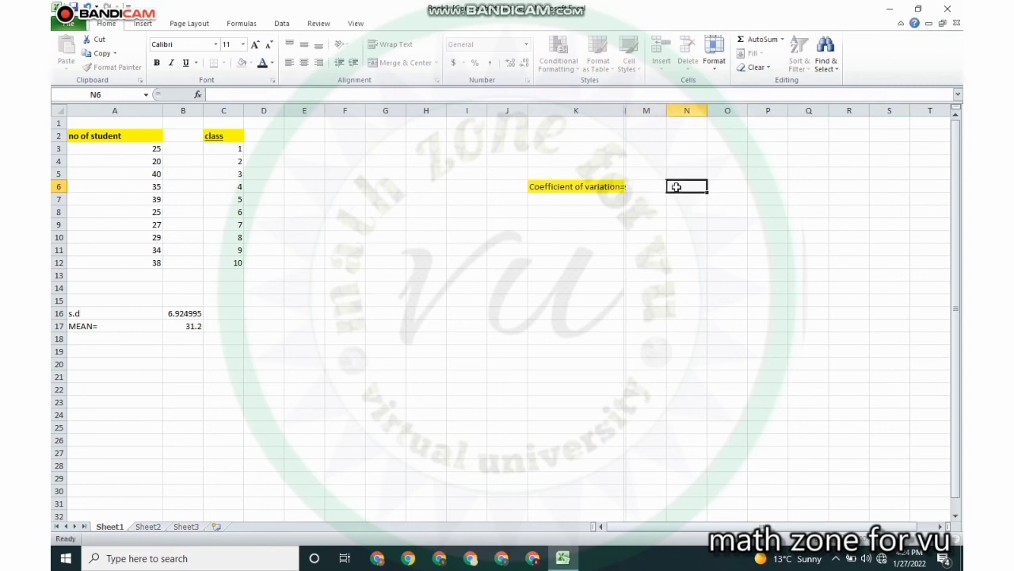
- Copy the yellow 'Coefficient of variation=s.d/mean*100' label from K6 into K15
right_click(611, 183)
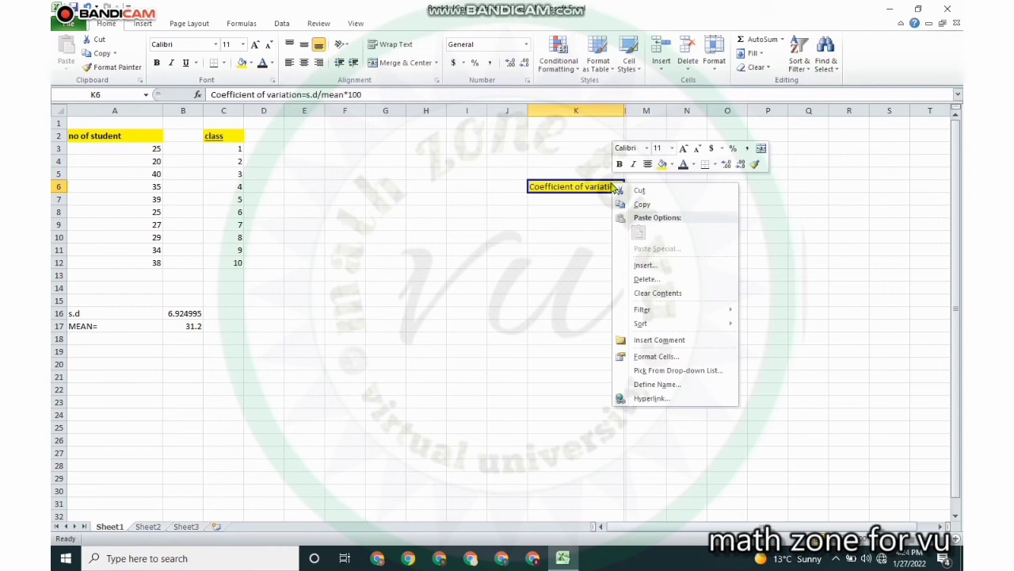
left_click(628, 214)
left_click(549, 296)
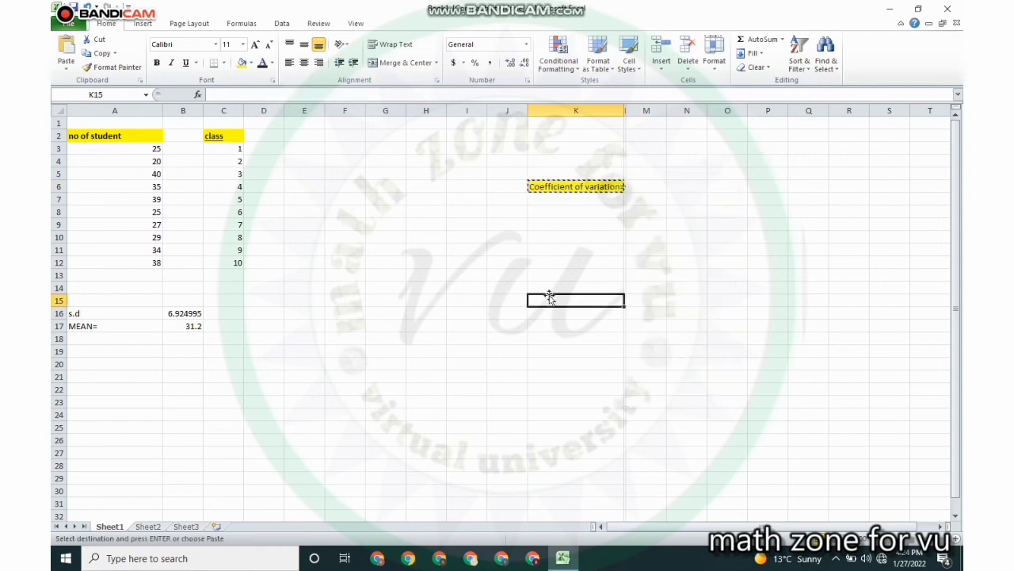
right_click(559, 298)
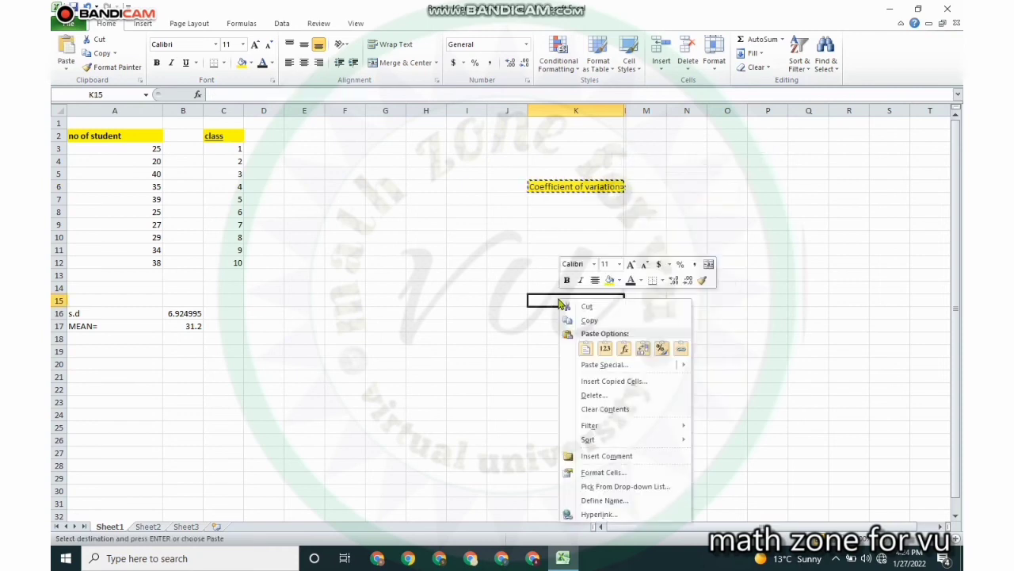
left_click(585, 347)
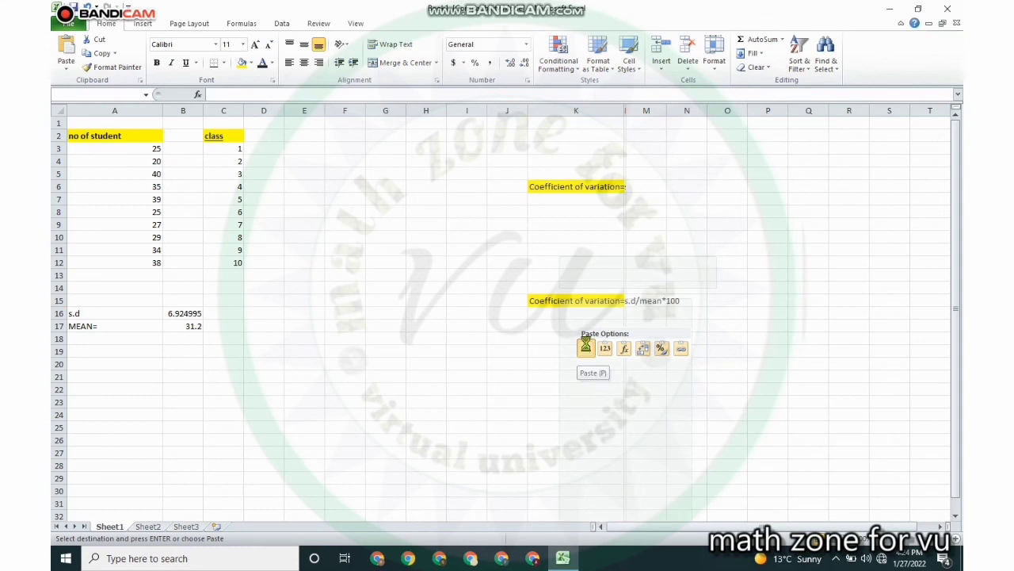
left_click(659, 301)
type("=")
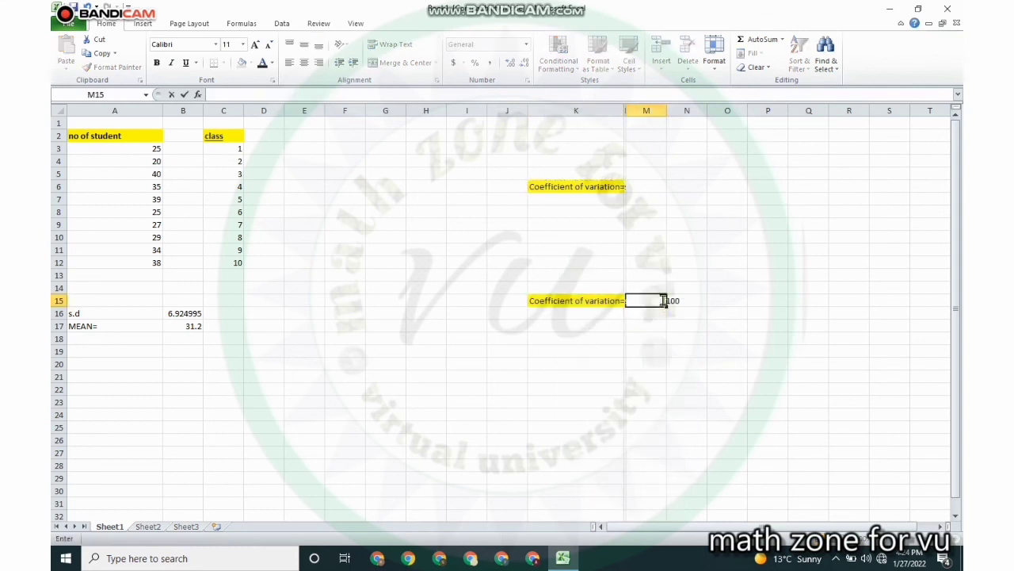
left_click(639, 188)
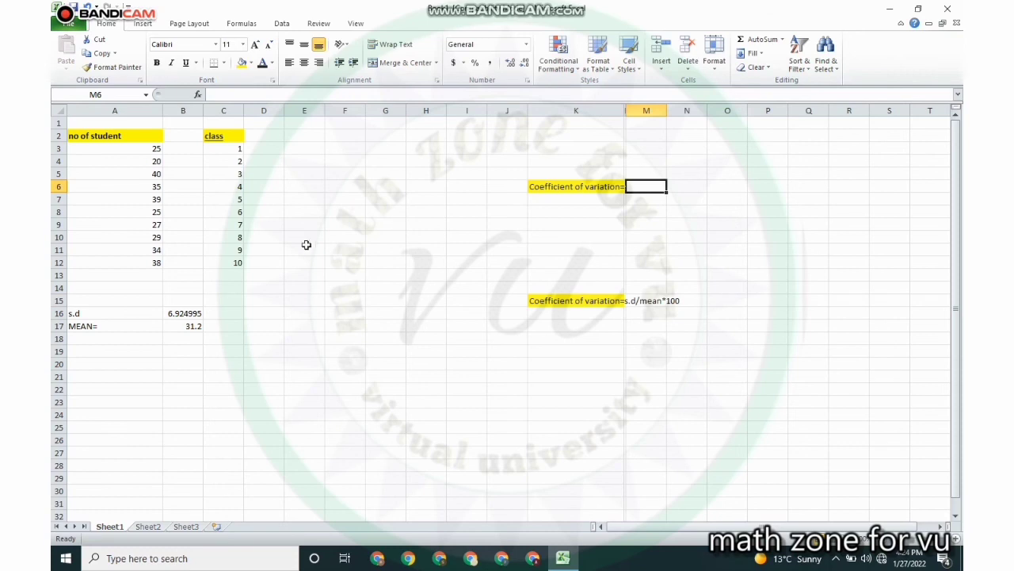
- Enter =B16/B17*100 in M6, giving a coefficient of variation of 22.1955
left_click(189, 315)
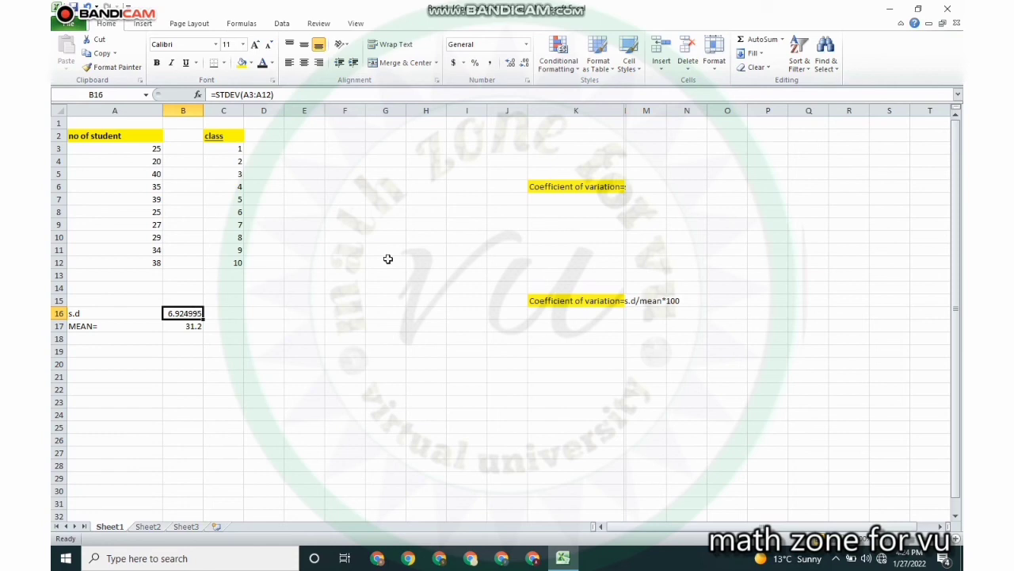
left_click(638, 185)
type("=")
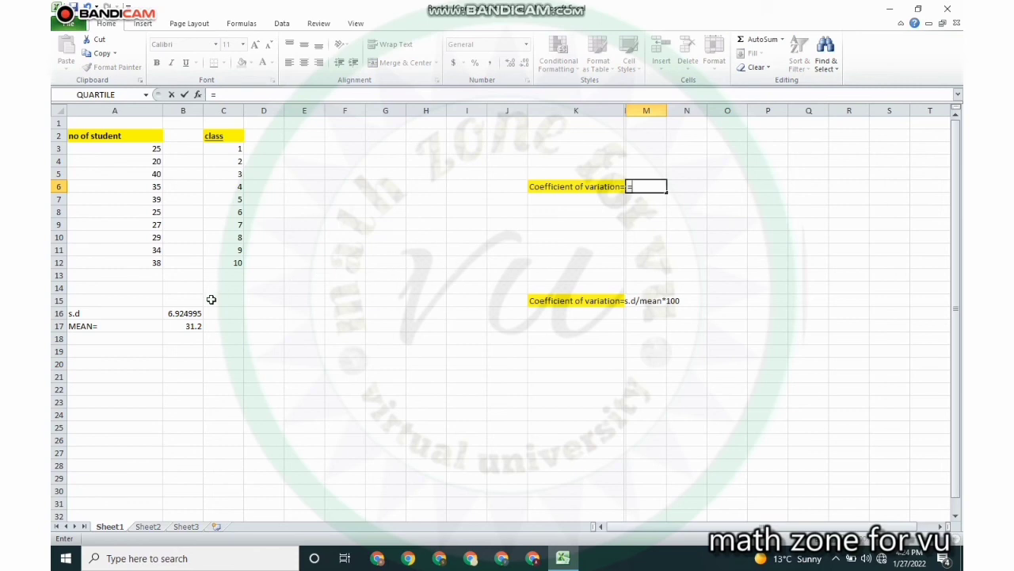
left_click(193, 315)
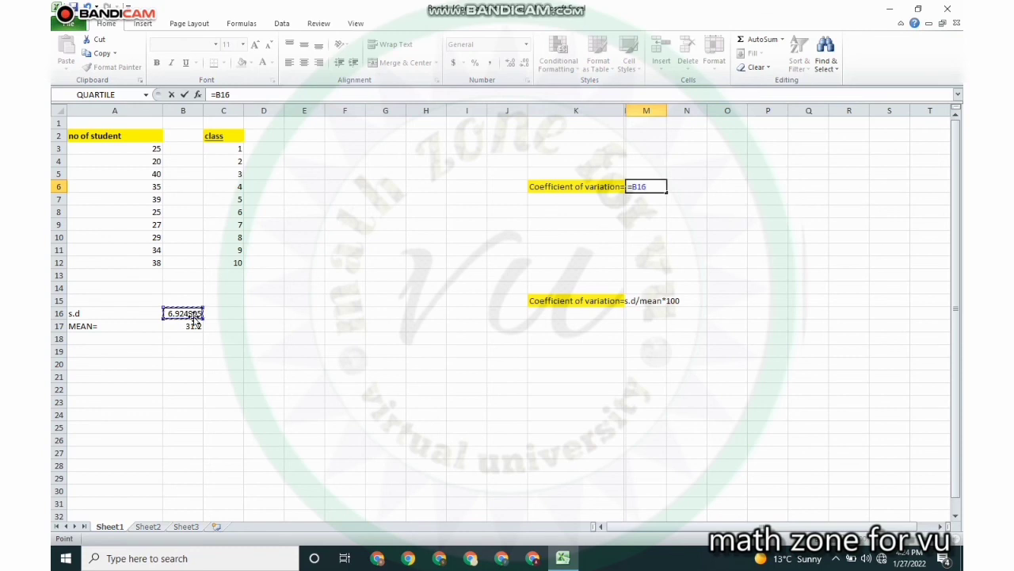
type("/")
left_click(188, 329)
type("&*")
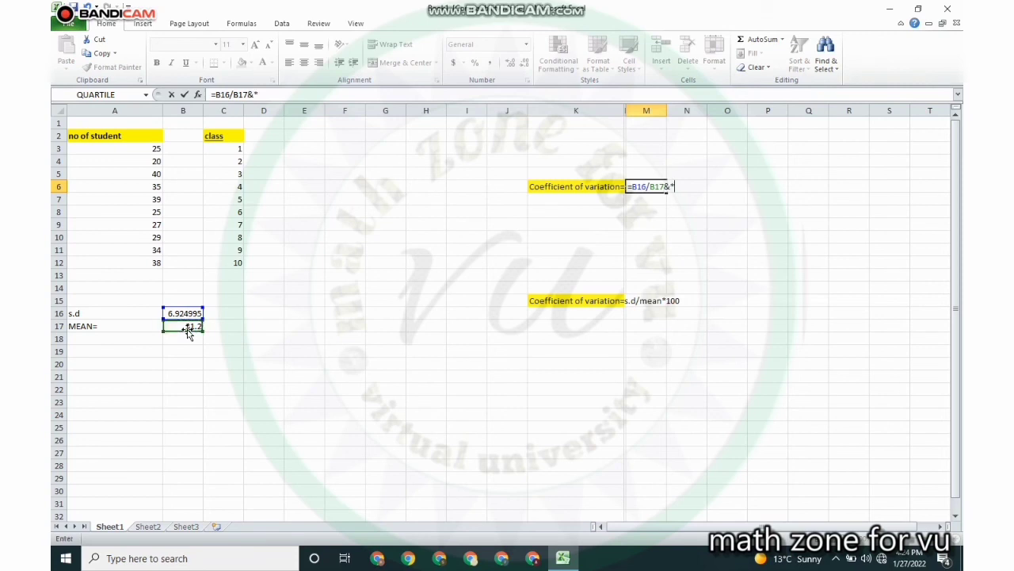
key("BackSpace")
key("BackSpace")
type("*10")
type("0")
key("Return")
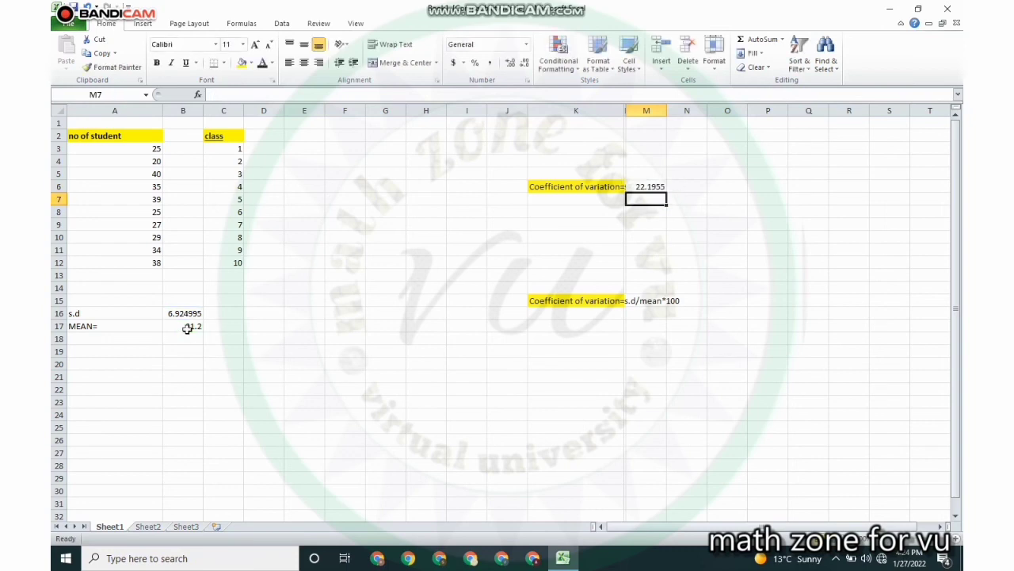